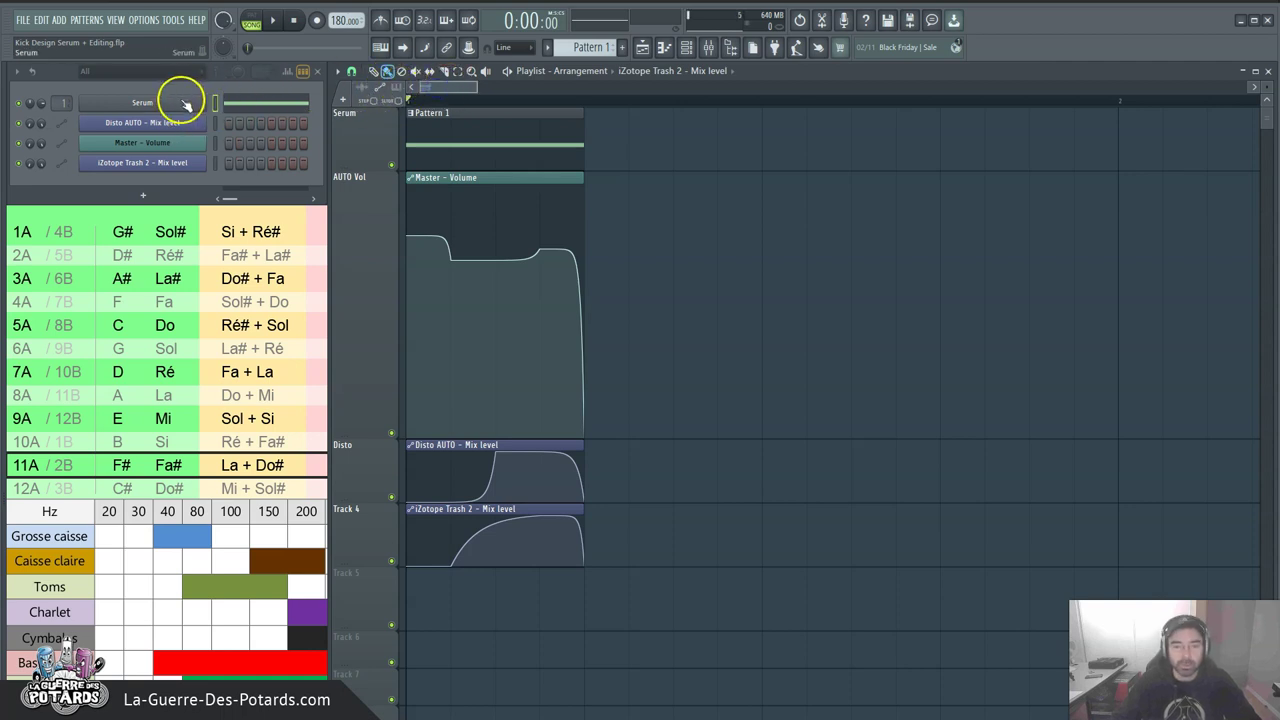
# Review the Serum channel's oscillator and effects settings, and close the plugin window
pyautogui.click(150, 105)
pyautogui.moveTo(686, 163); pyautogui.dragTo(700, 145)
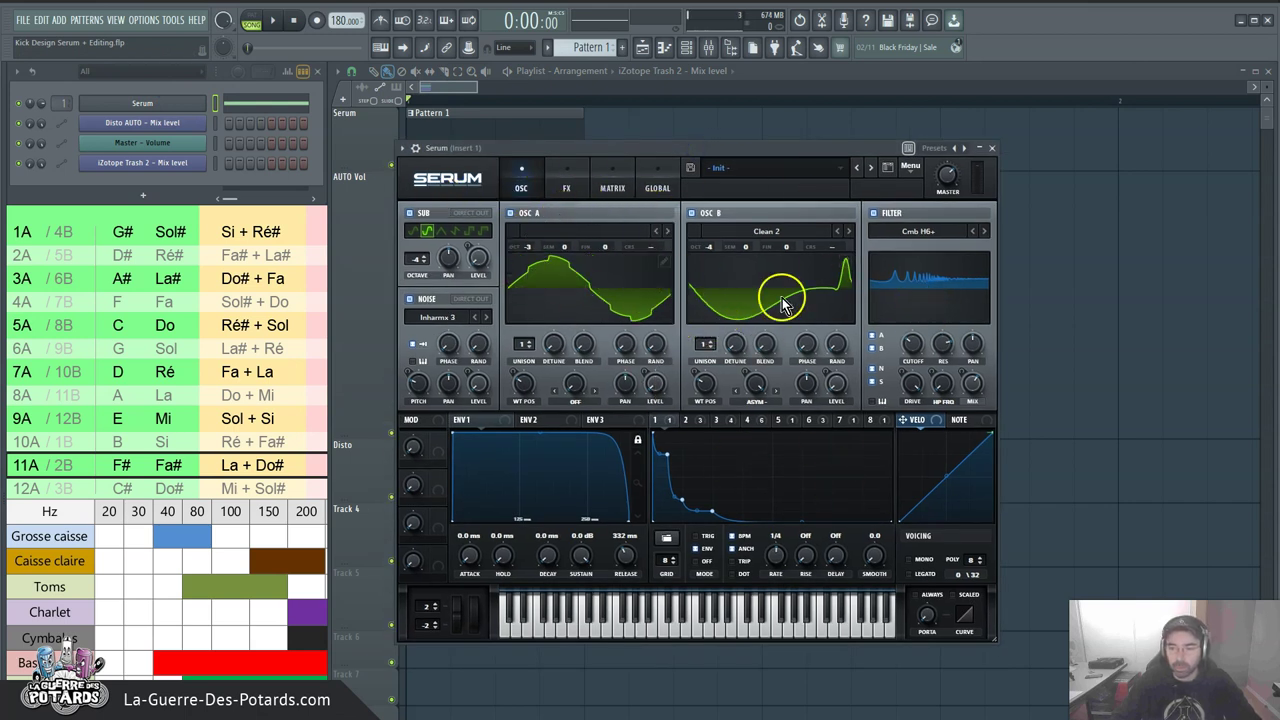
pyautogui.click(561, 196)
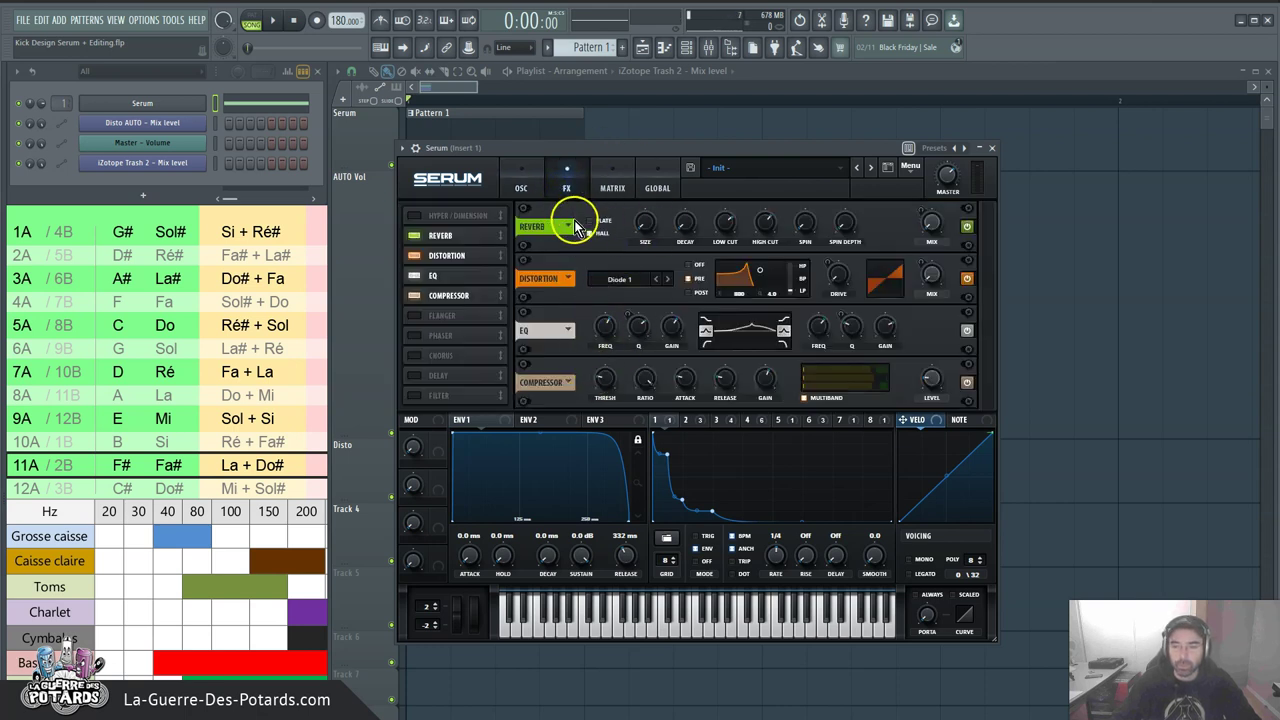
pyautogui.click(522, 189)
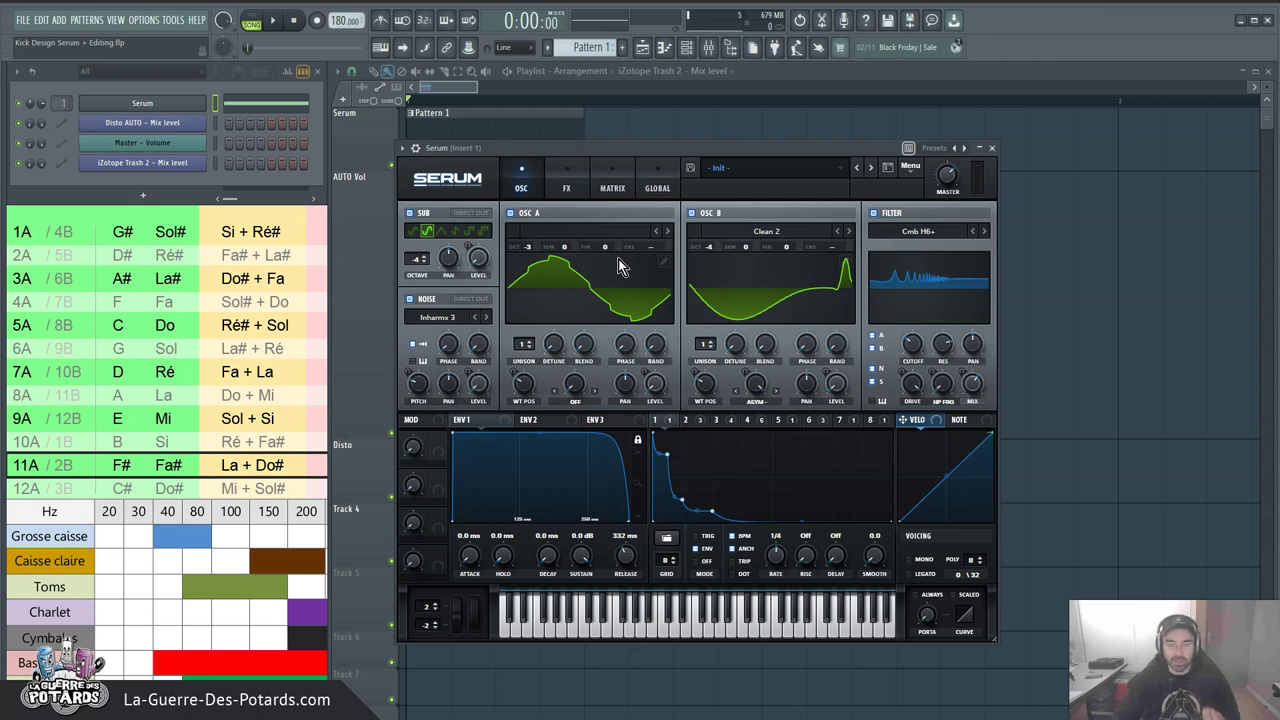
pyautogui.moveTo(818, 150); pyautogui.dragTo(762, 143)
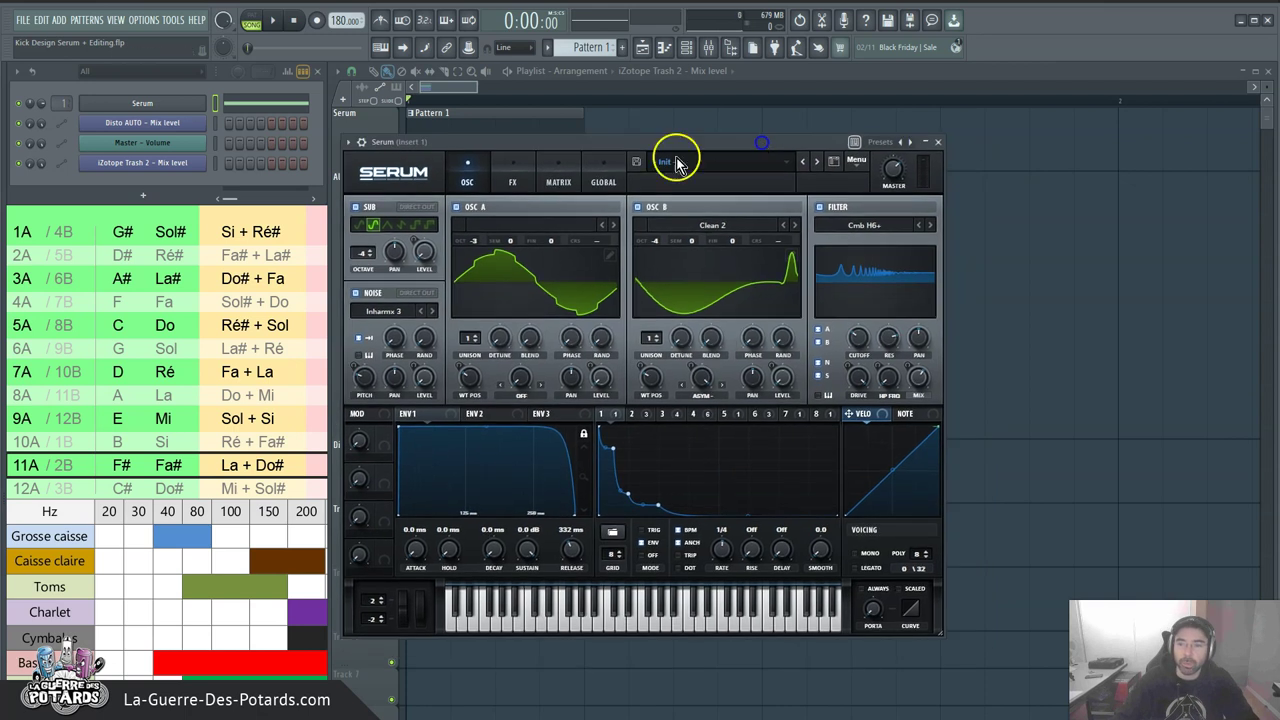
pyautogui.click(938, 141)
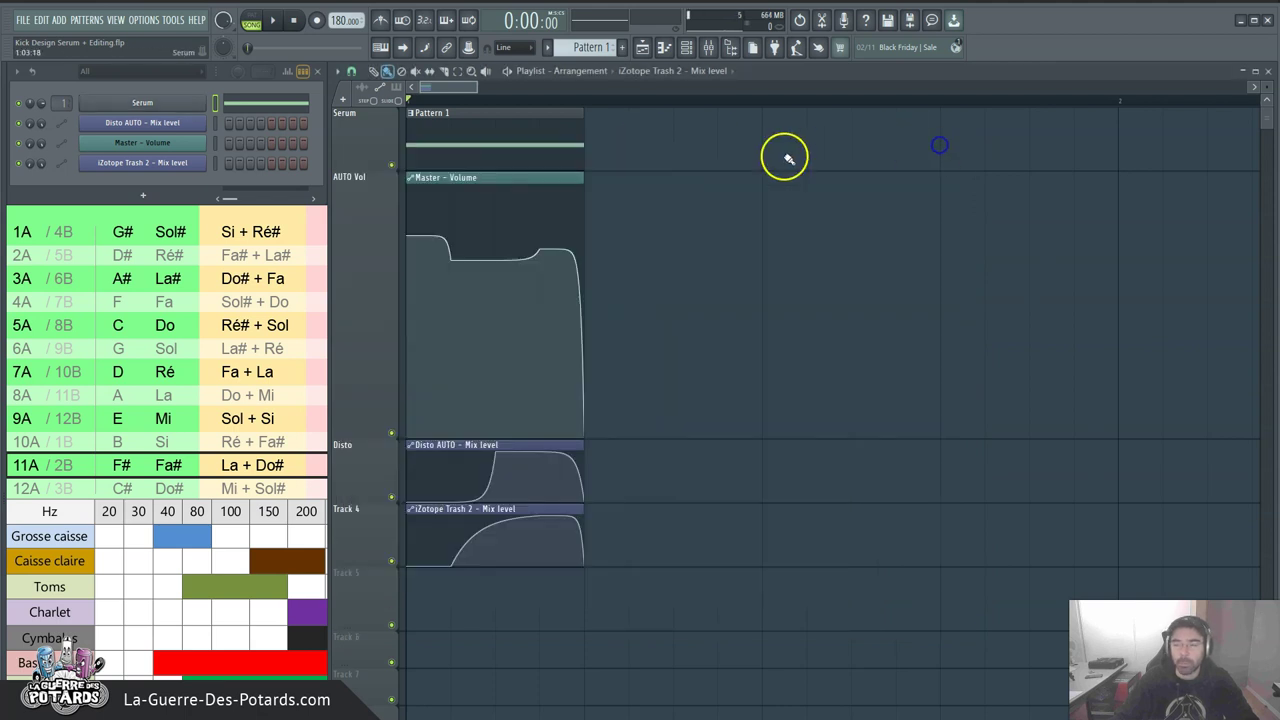
# Examine the shape and control points of the Master - Volume automation clip beneath the Serum pattern
pyautogui.moveTo(421, 193)
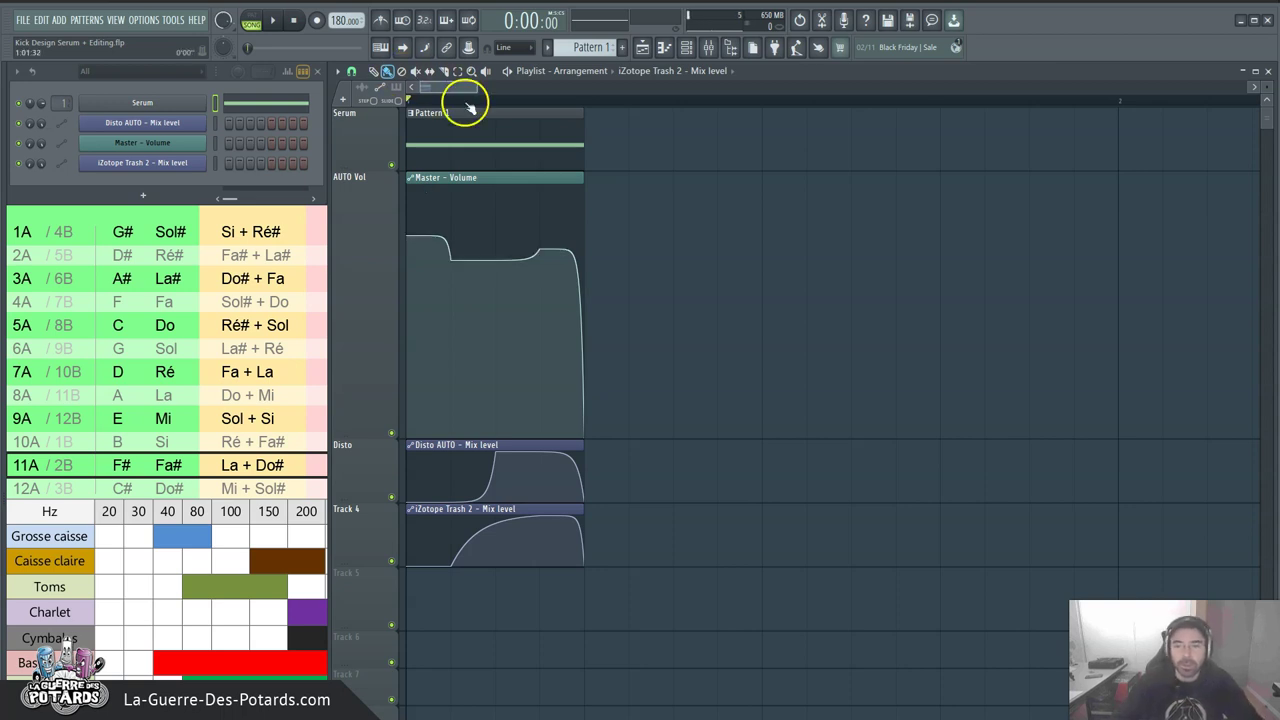
pyautogui.scroll(2, 465, 102)
pyautogui.scroll(1, 465, 102)
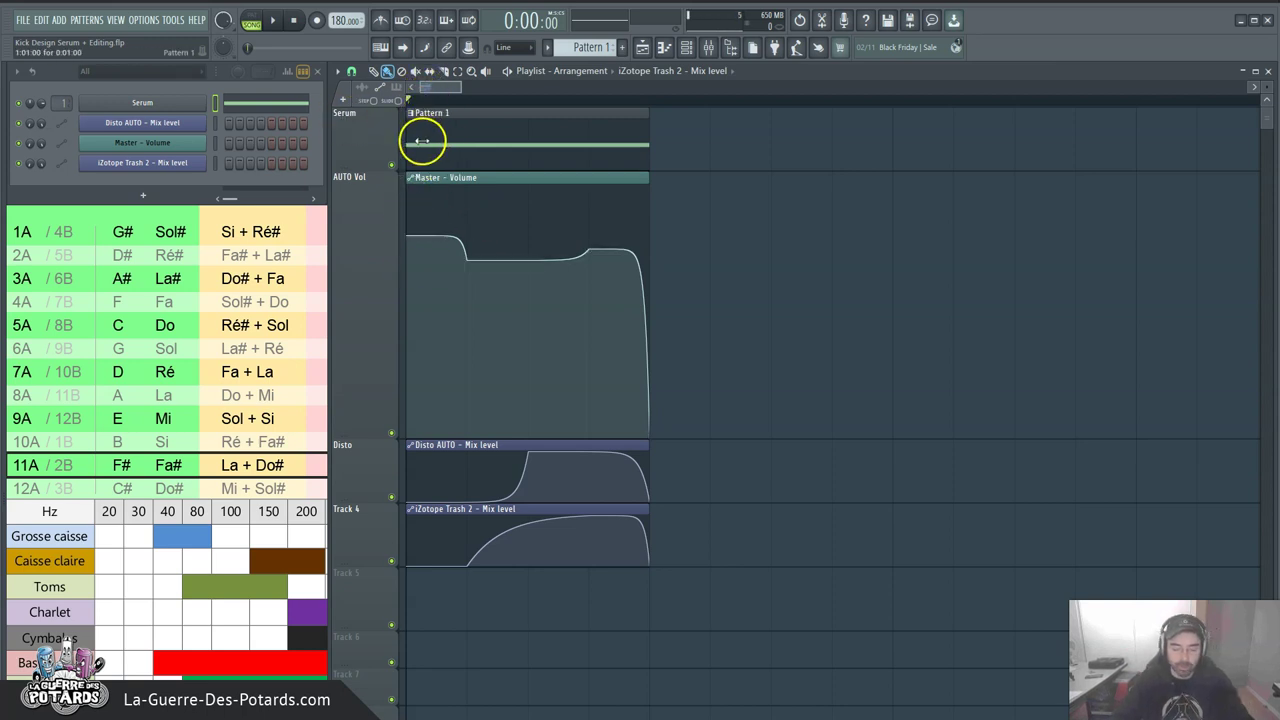
pyautogui.moveTo(449, 86); pyautogui.dragTo(422, 88)
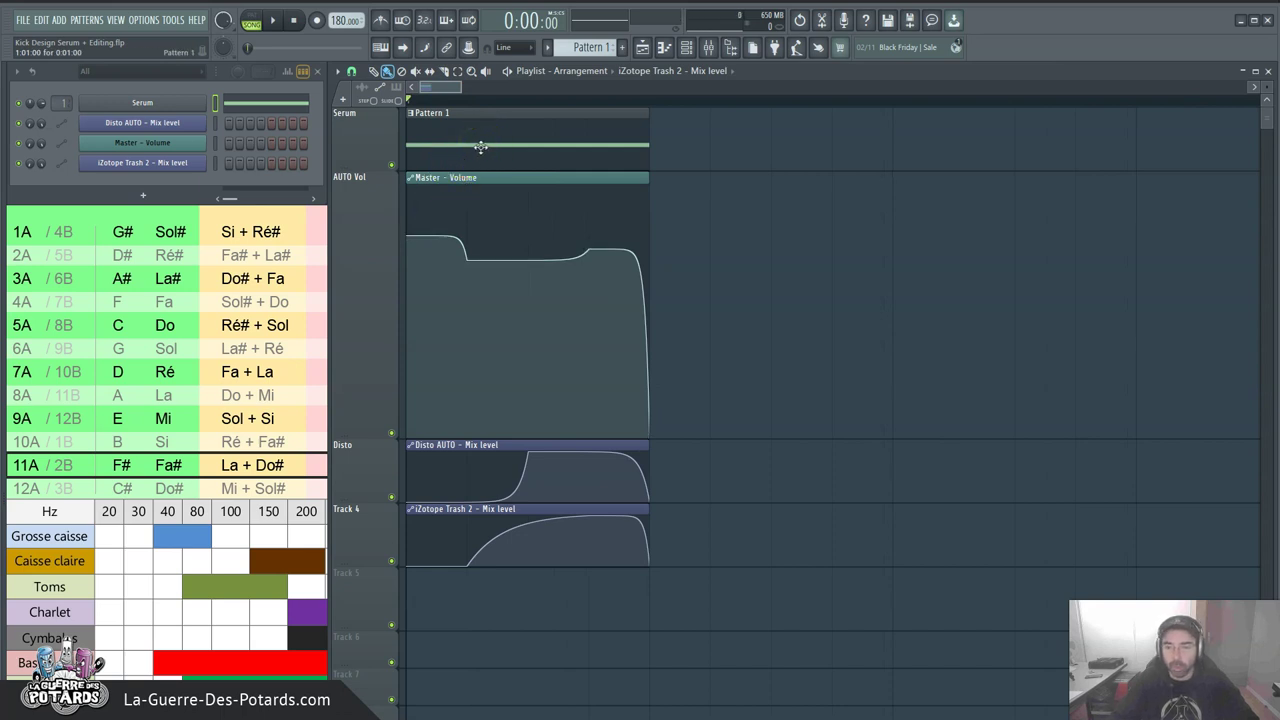
pyautogui.click(517, 177)
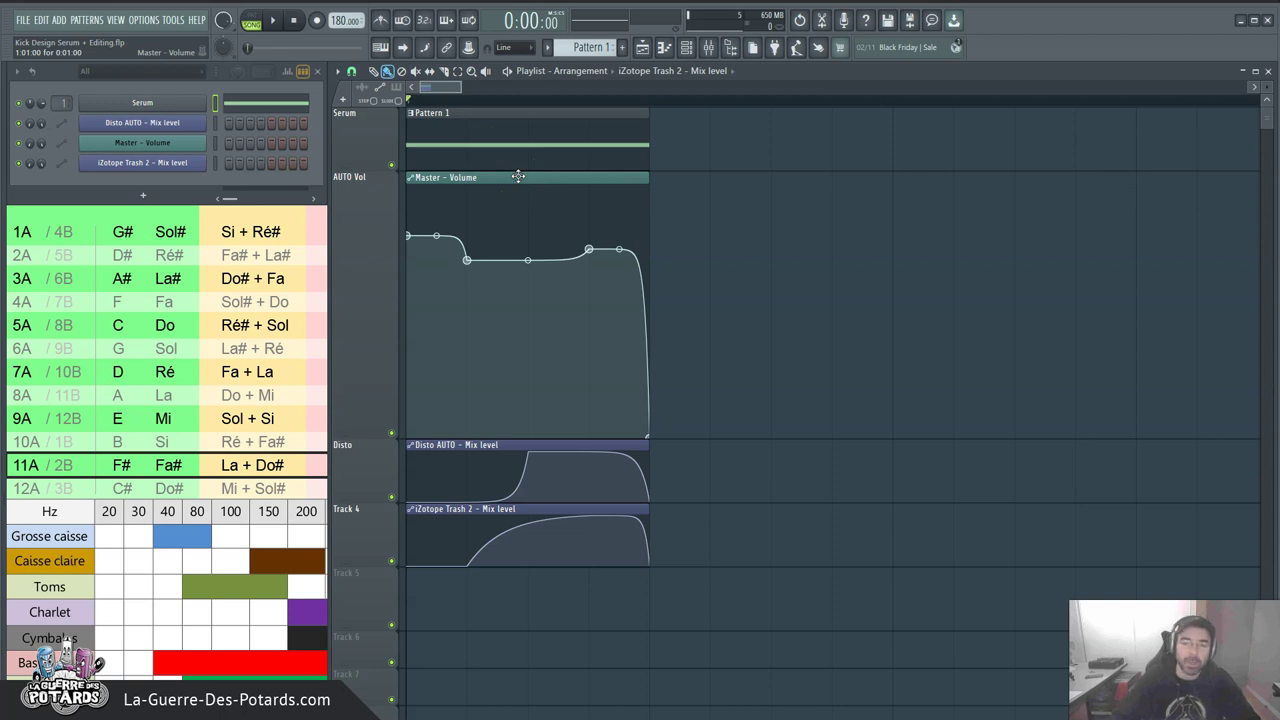
pyautogui.moveTo(428, 229); pyautogui.dragTo(459, 247)
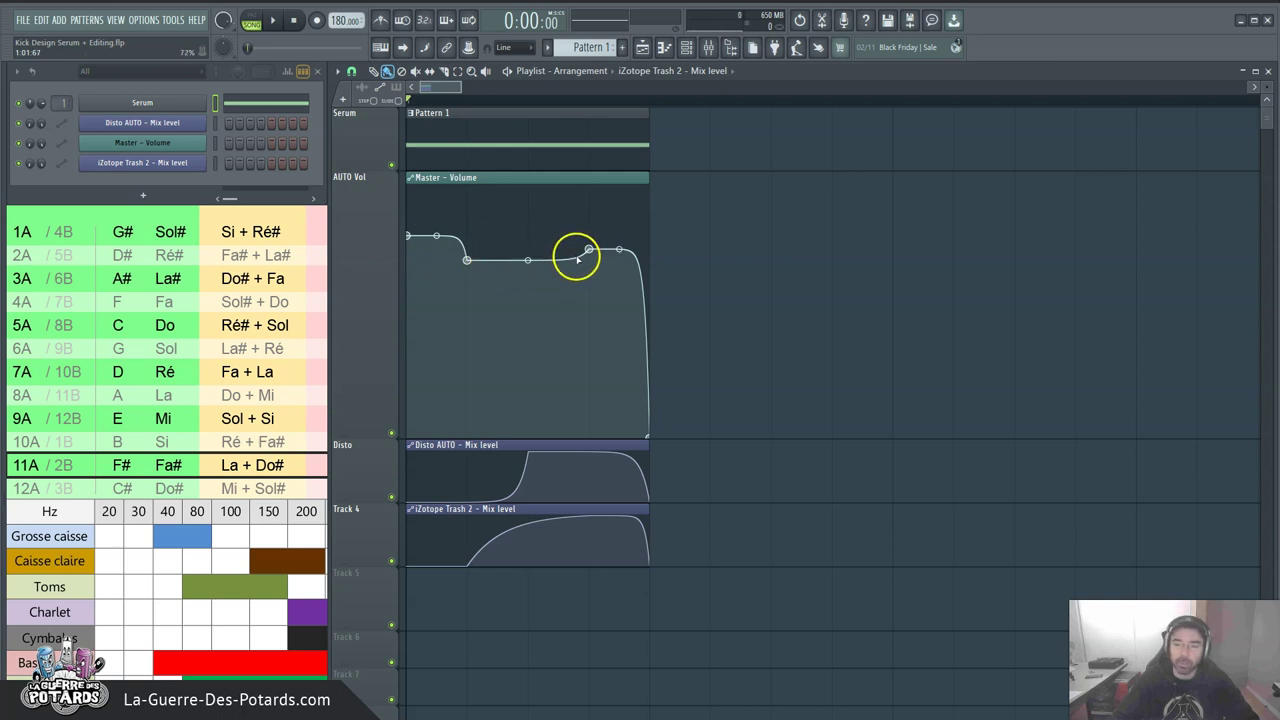
pyautogui.moveTo(593, 250)
pyautogui.mouseDown()
pyautogui.moveTo(559, 255)
pyautogui.moveTo(564, 232)
pyautogui.moveTo(594, 248)
pyautogui.mouseUp()
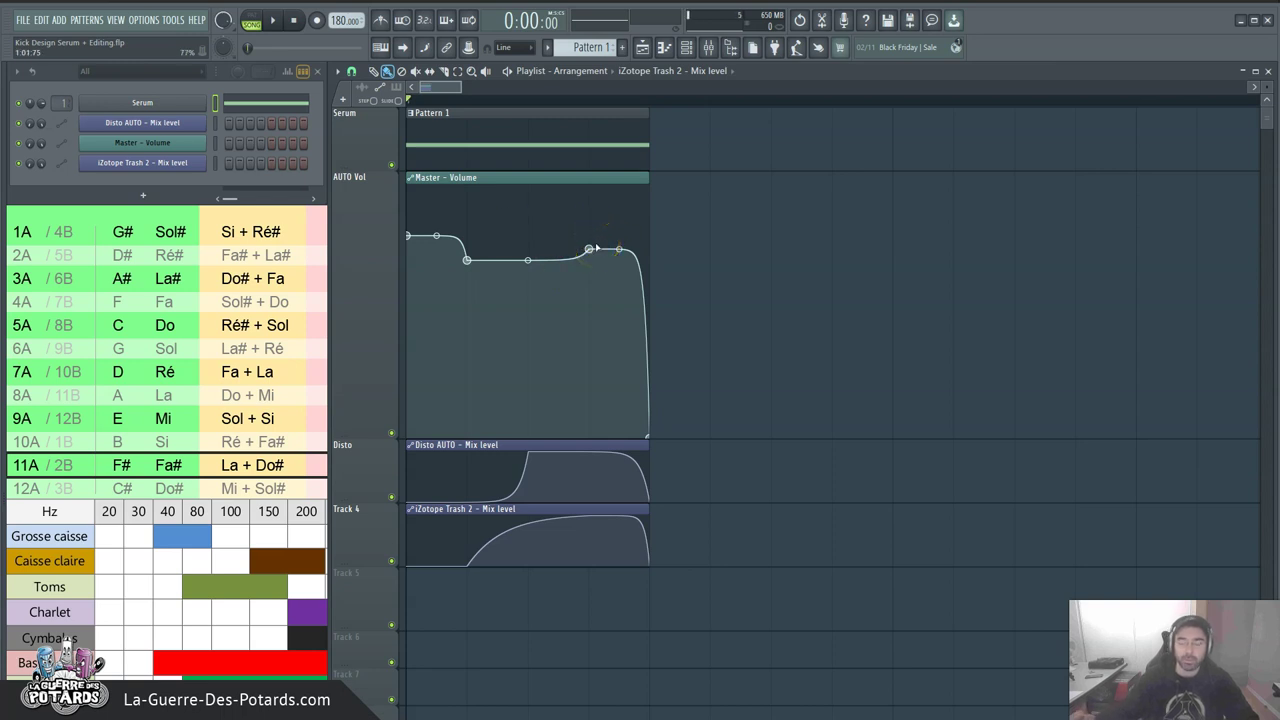
pyautogui.moveTo(540, 234); pyautogui.dragTo(651, 440)
pyautogui.hotkey('ctrl', 'z')
pyautogui.hotkey('ctrl', 'z')
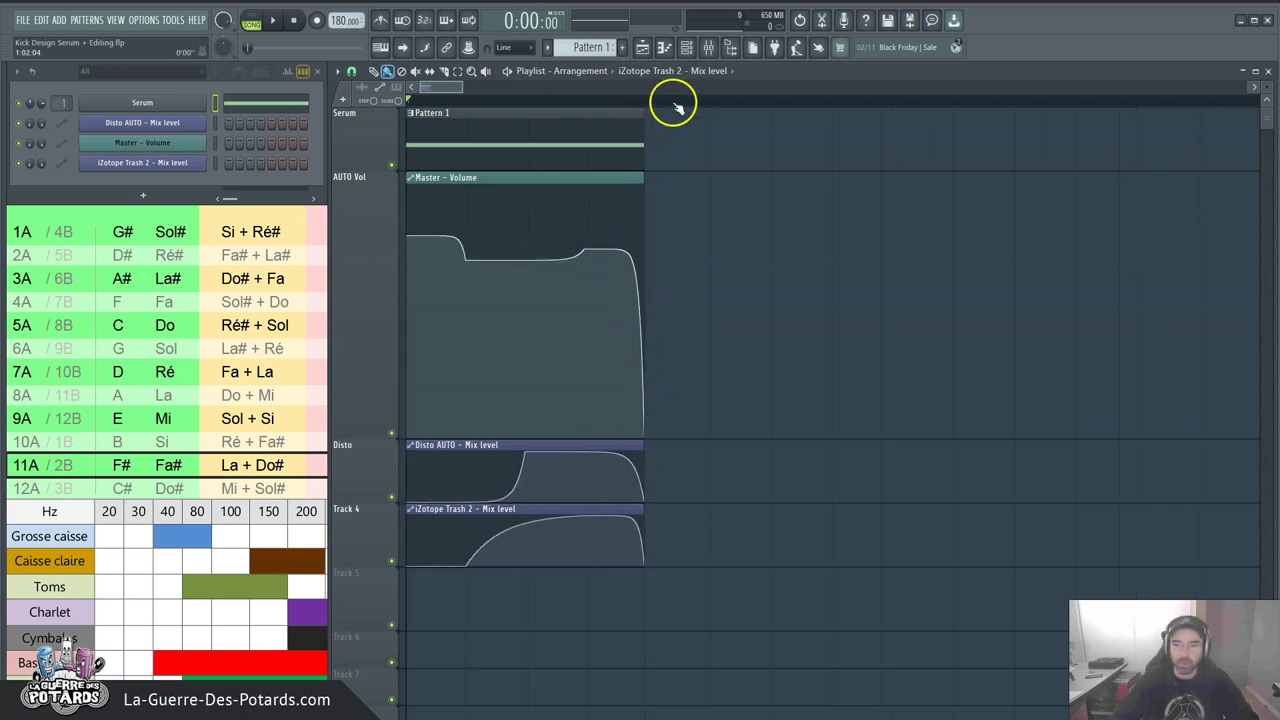
# Inspect the Master track's effect chain in the mixer, including the first iZotope Trash 2, and return to the playlist
pyautogui.moveTo(391, 84)
pyautogui.mouseDown()
pyautogui.moveTo(449, 94)
pyautogui.moveTo(414, 86)
pyautogui.mouseUp()
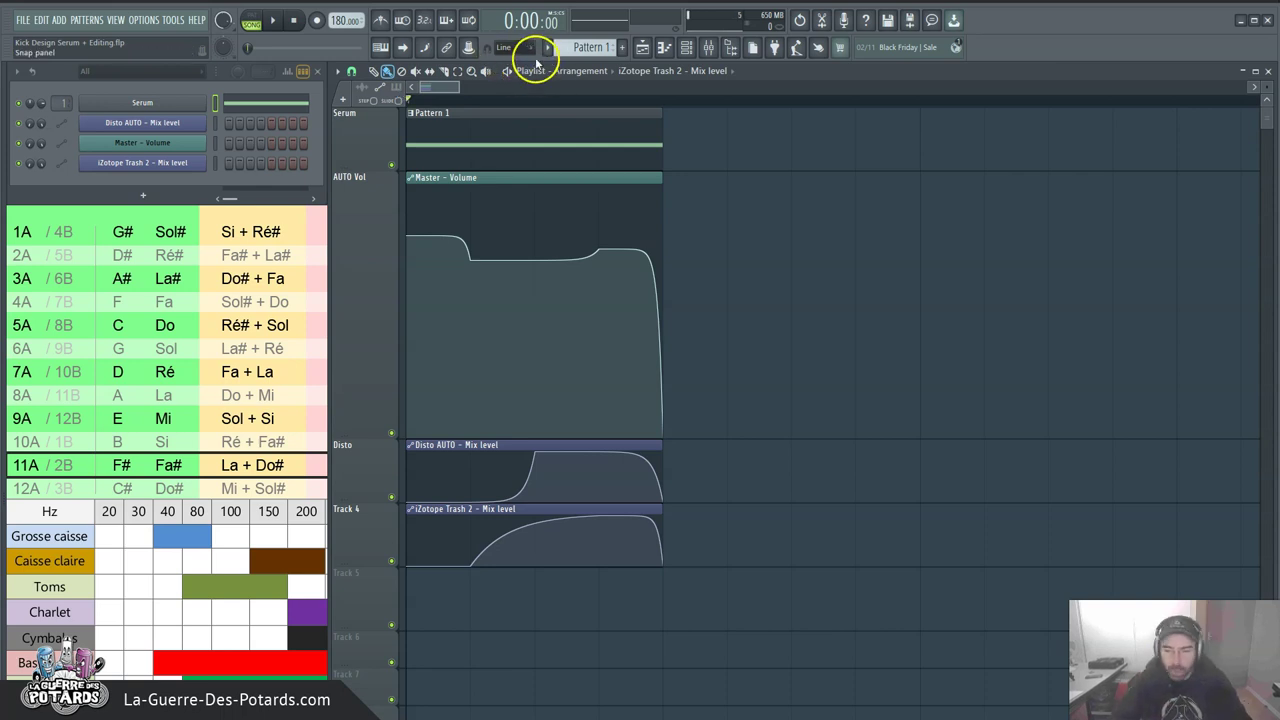
pyautogui.moveTo(594, 223)
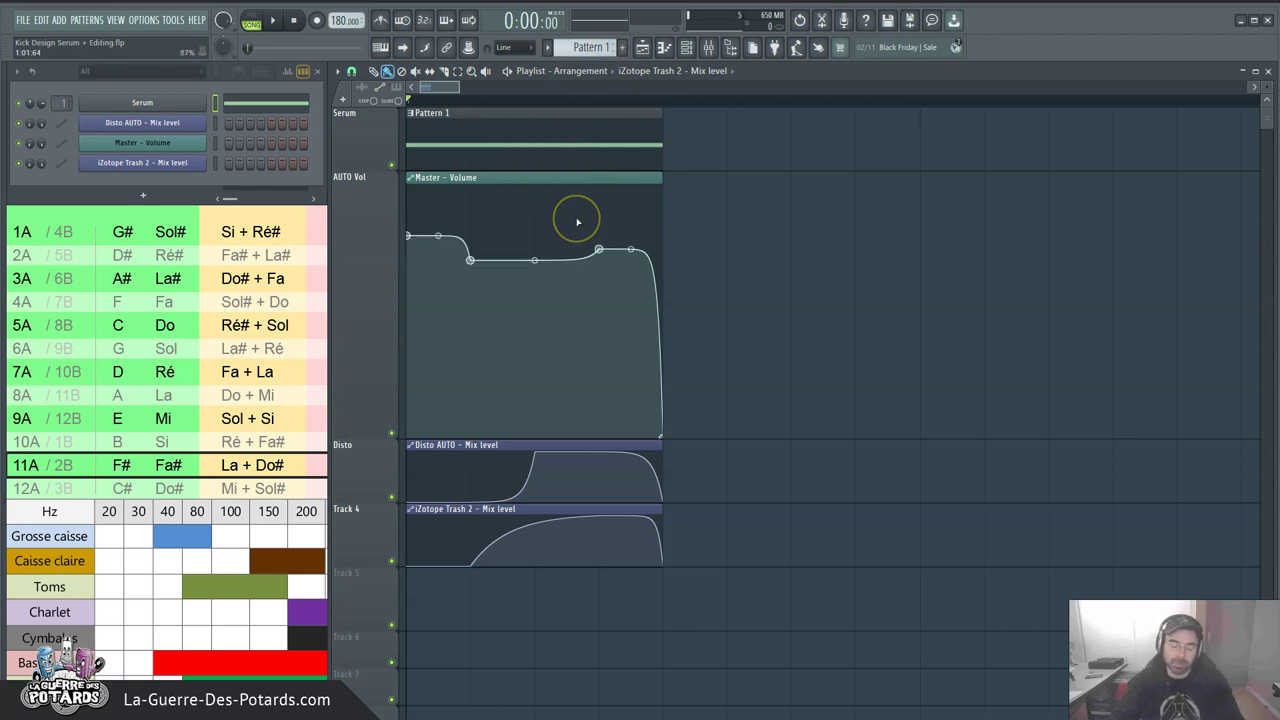
pyautogui.press('F9')
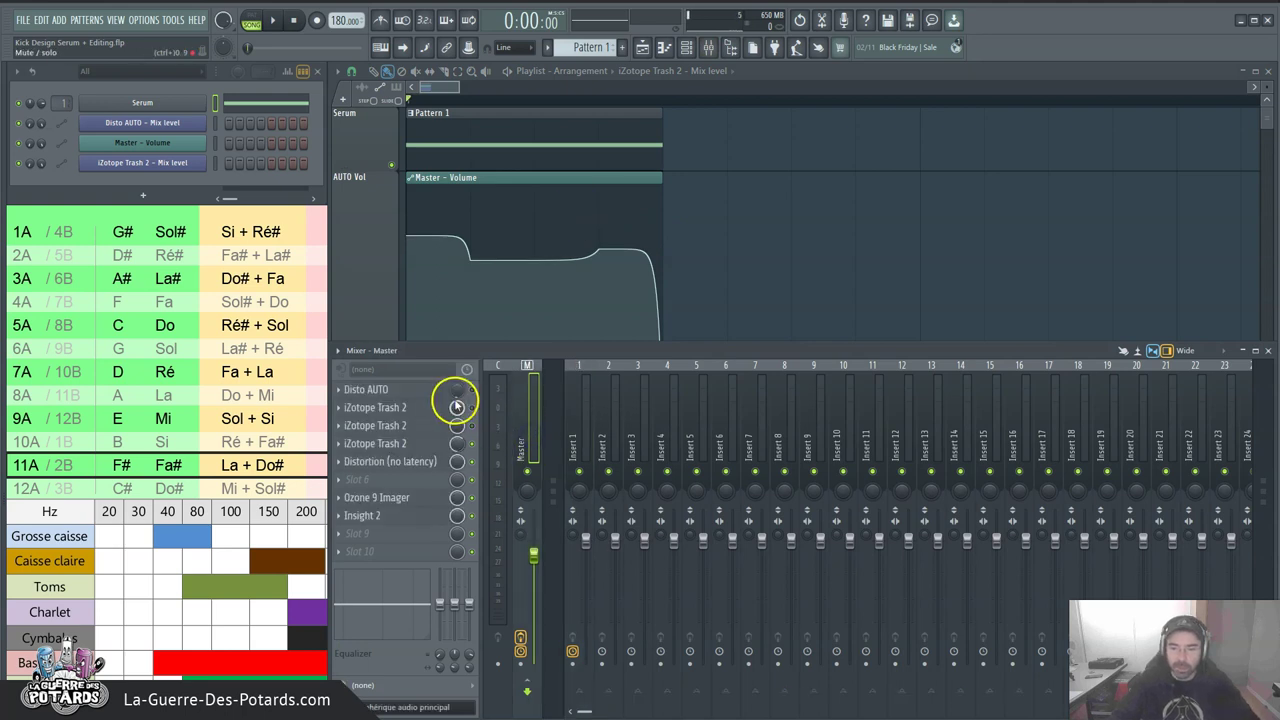
pyautogui.click(405, 408)
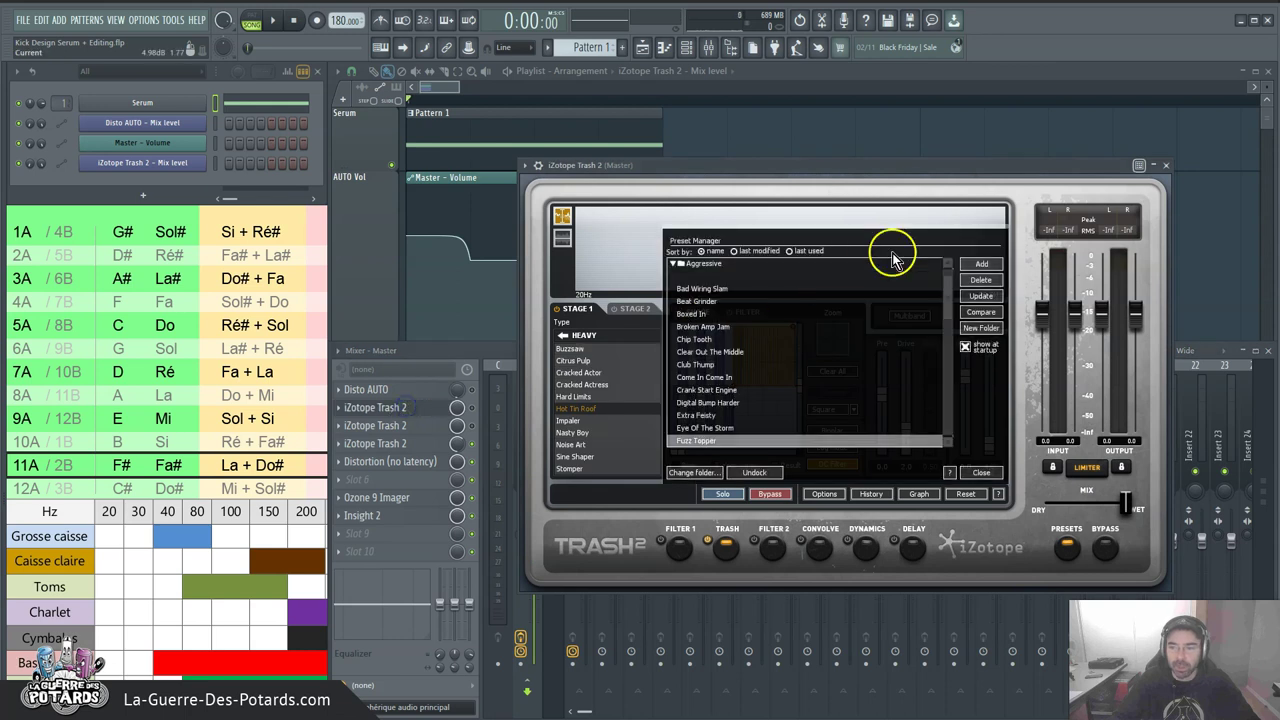
pyautogui.click(1168, 166)
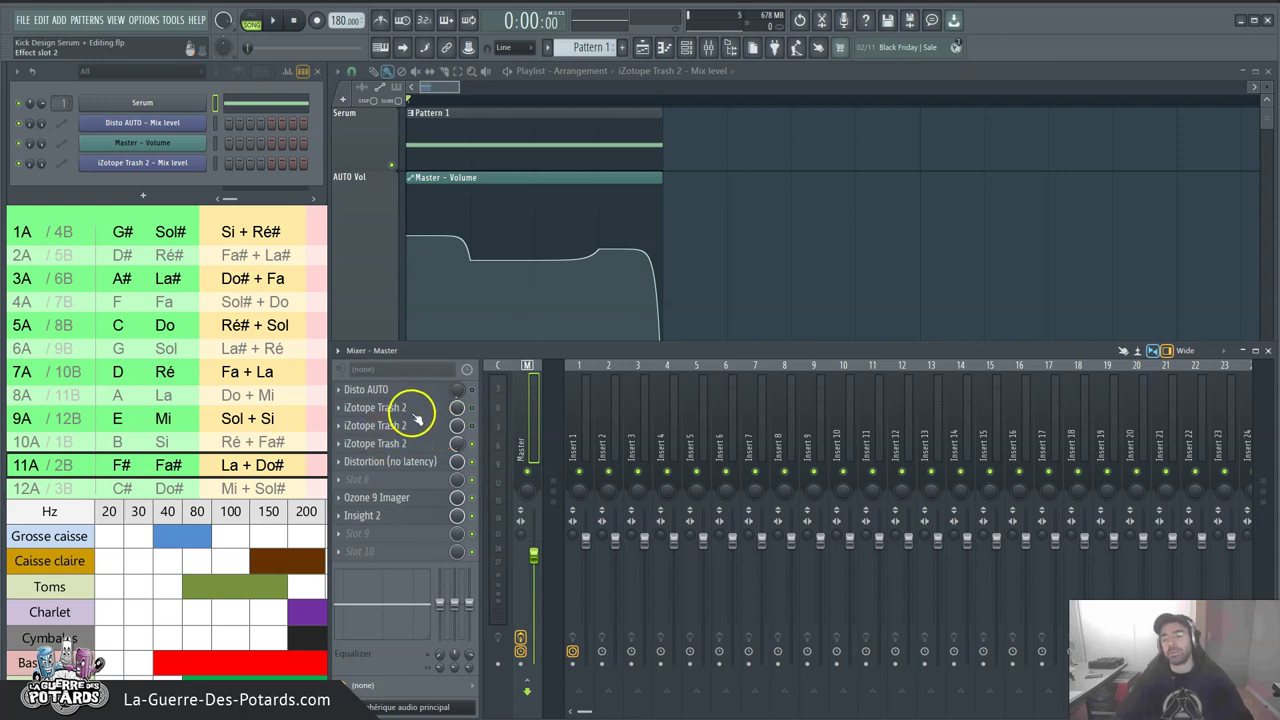
pyautogui.moveTo(420, 428); pyautogui.dragTo(417, 432)
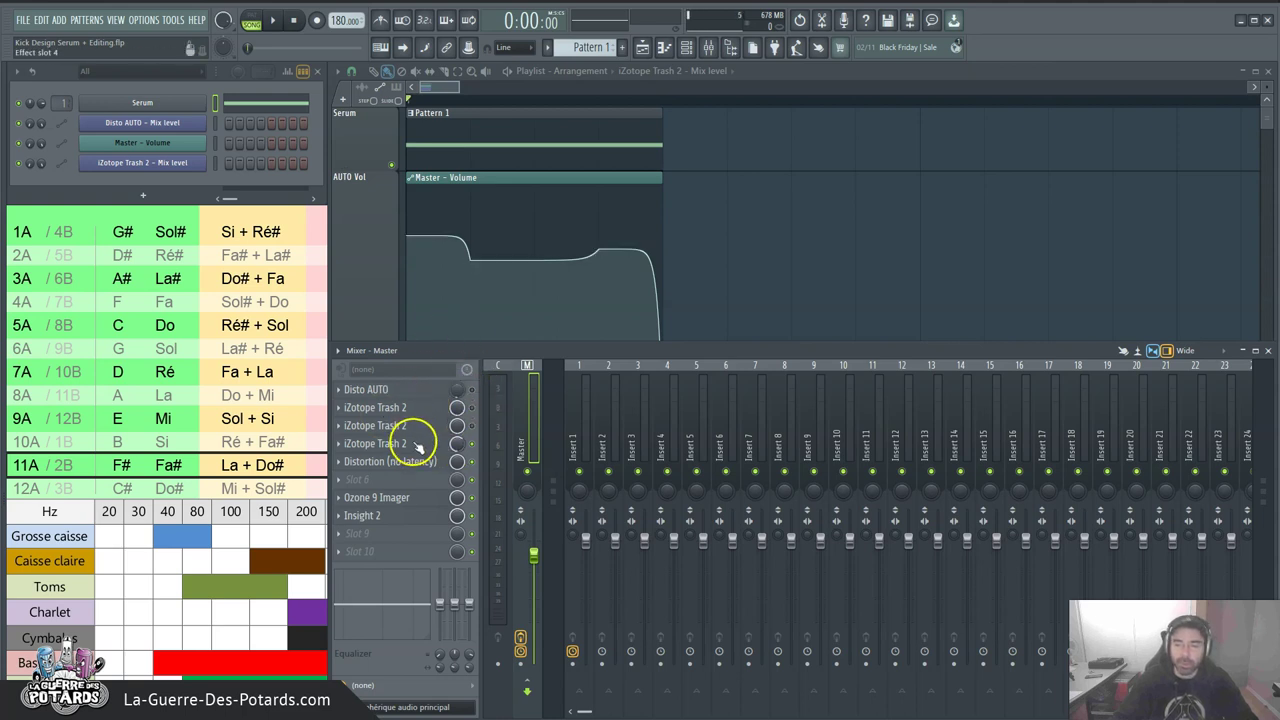
pyautogui.press('F9')
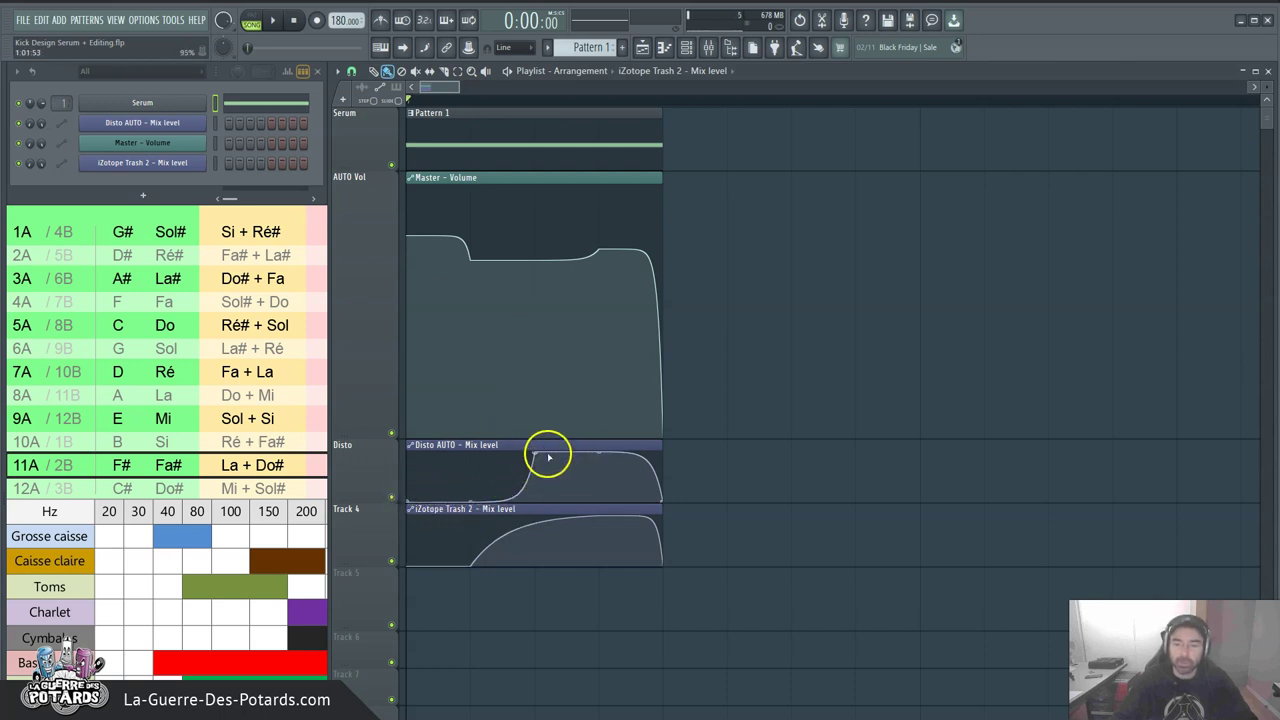
# Enlarge the Disto track and Track 4 in the playlist to about double their height
pyautogui.moveTo(375, 497); pyautogui.dragTo(375, 561)
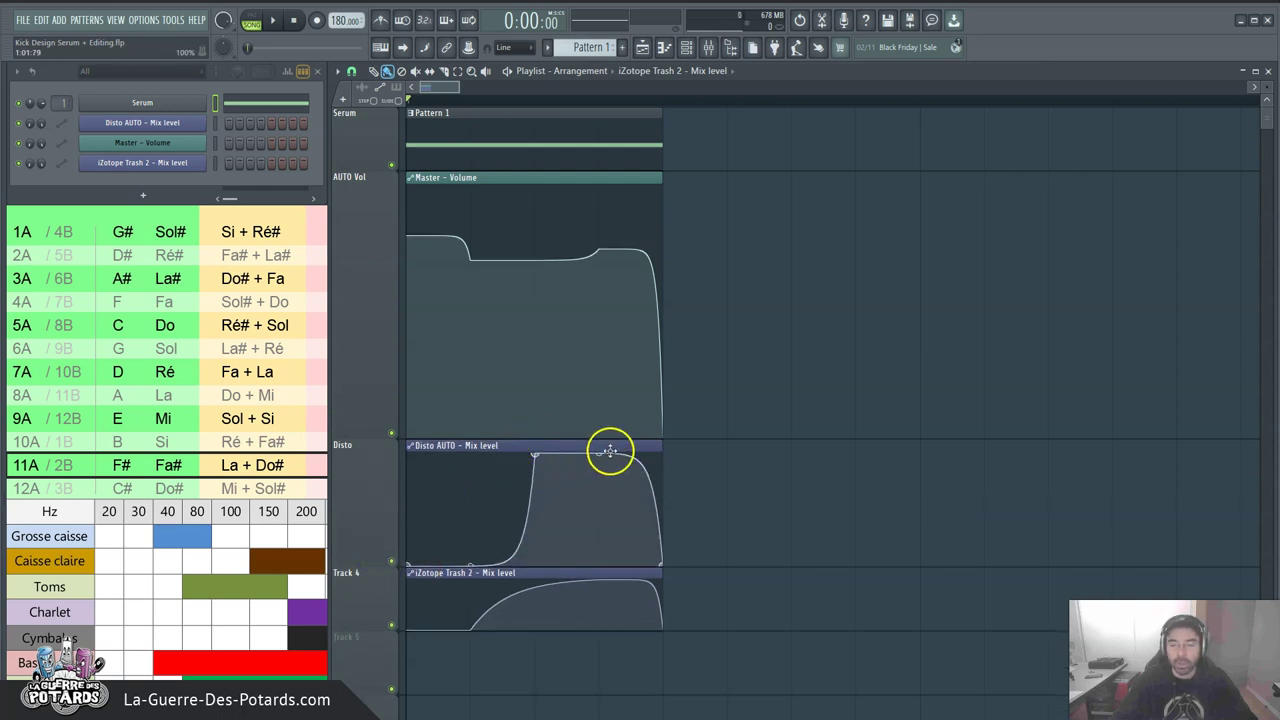
pyautogui.moveTo(371, 632); pyautogui.dragTo(365, 699)
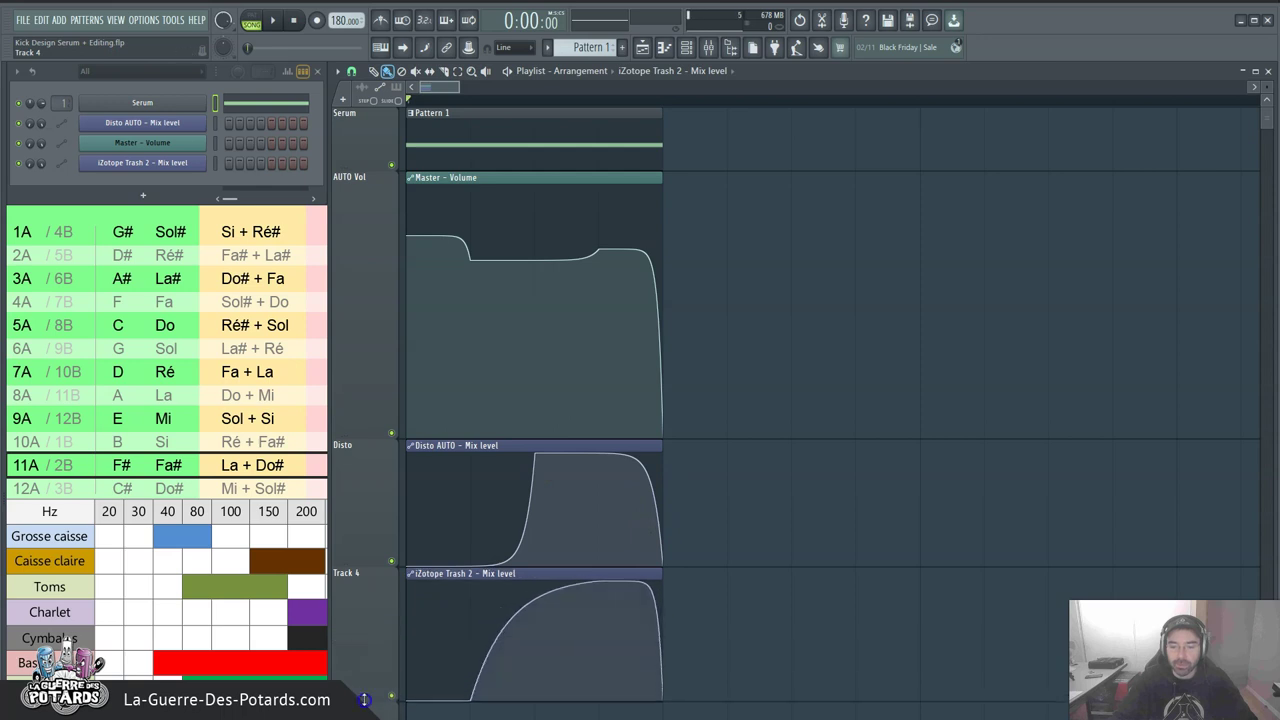
pyautogui.scroll(-3, 751, 494)
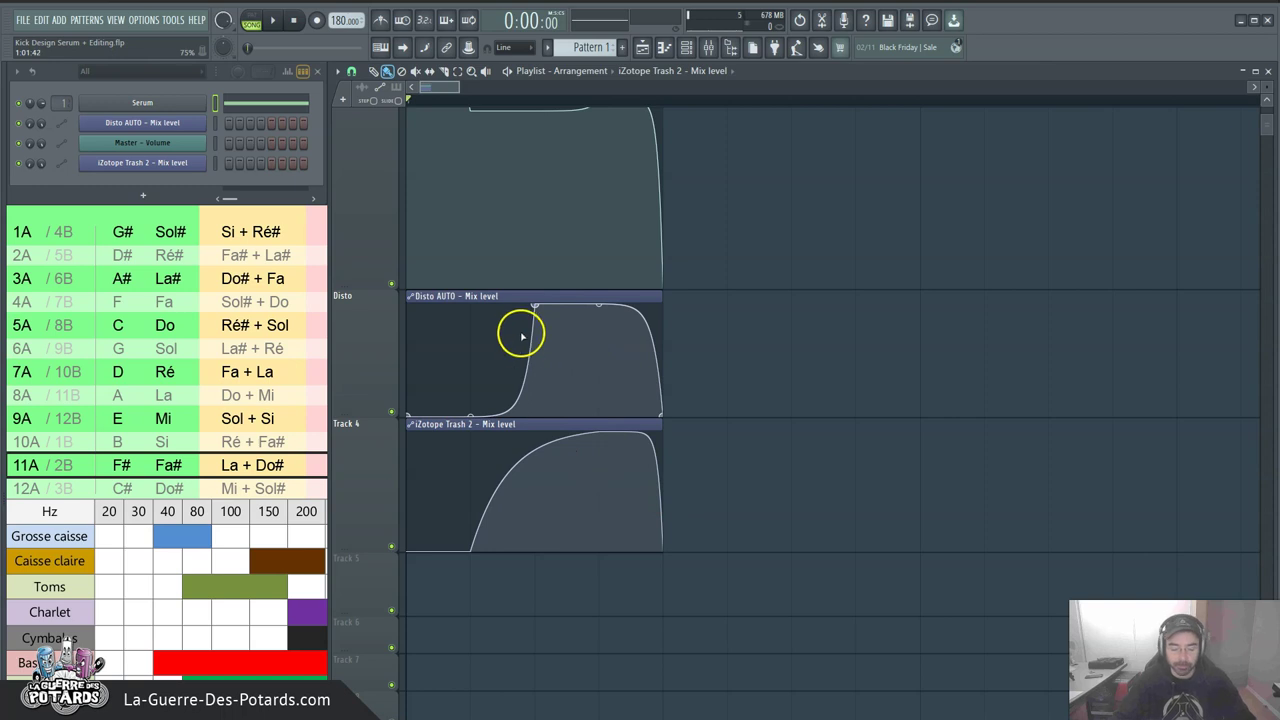
# Show the Master track's effects in the mixer and play the kick to hear the current distortion chain
pyautogui.press('F9')
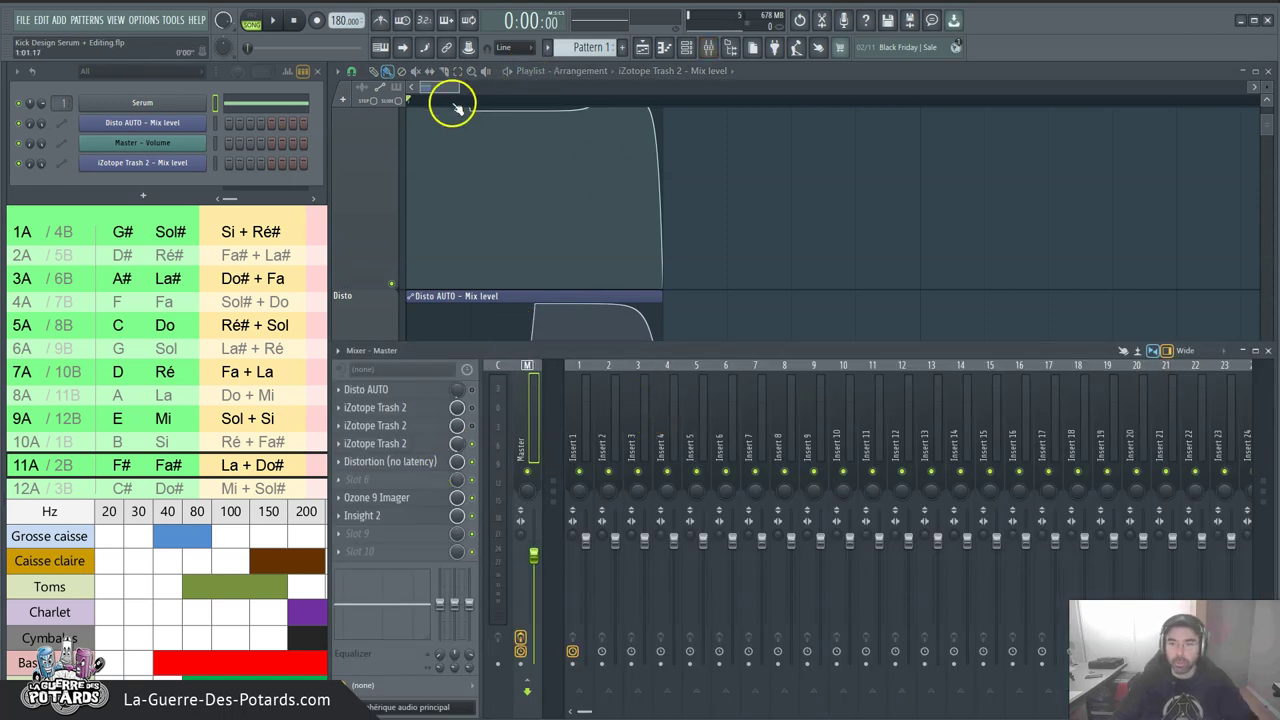
pyautogui.press('F9')
pyautogui.moveTo(502, 392)
pyautogui.mouseDown()
pyautogui.moveTo(571, 377)
pyautogui.moveTo(500, 400)
pyautogui.moveTo(534, 351)
pyautogui.moveTo(548, 409)
pyautogui.moveTo(523, 383)
pyautogui.moveTo(514, 503)
pyautogui.moveTo(563, 409)
pyautogui.moveTo(520, 403)
pyautogui.mouseUp()
pyautogui.press('F9')
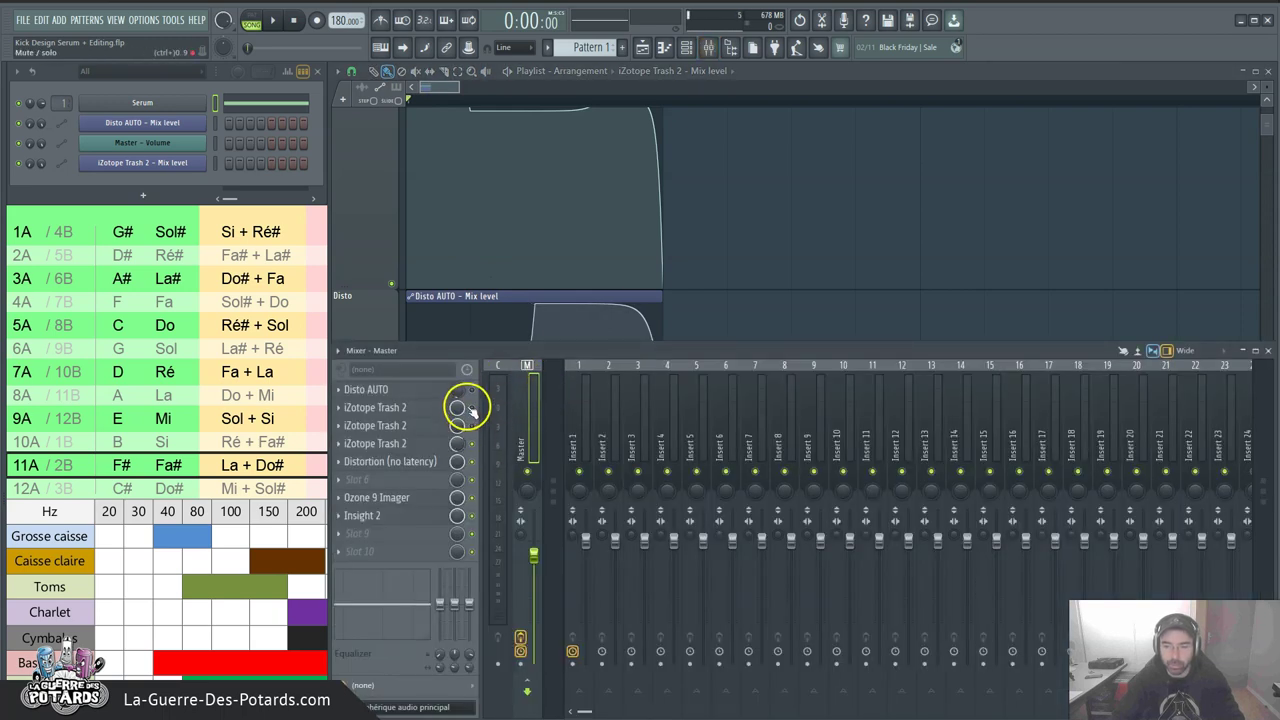
pyautogui.press('space')
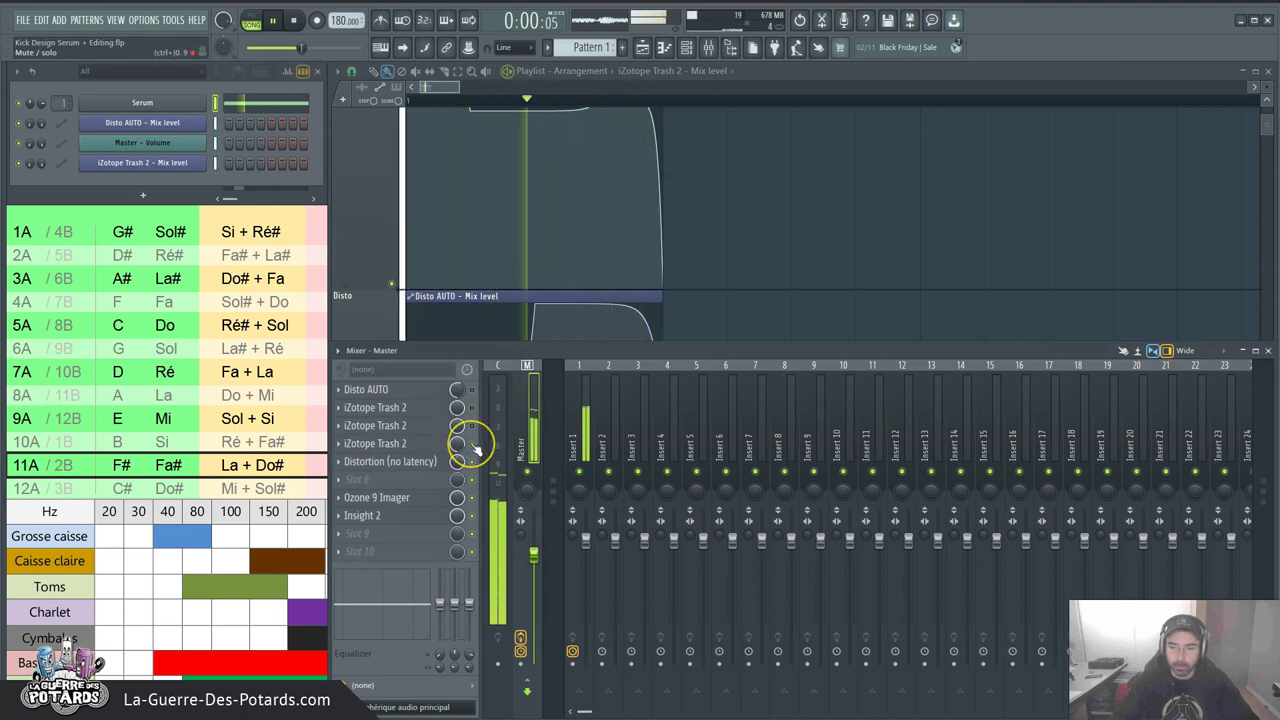
pyautogui.press('space')
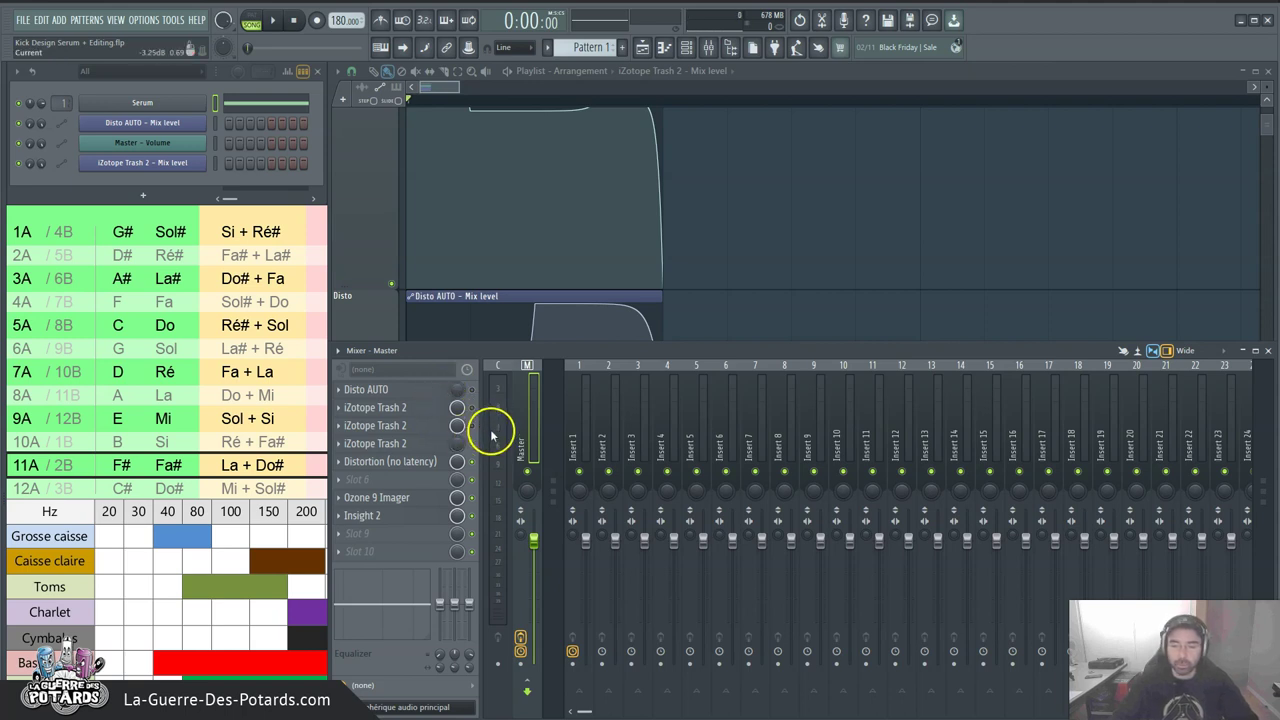
# Audition the kick while toggling Disto AUTO and the first two iZotope Trash 2 effects on the Master track
pyautogui.press('space')
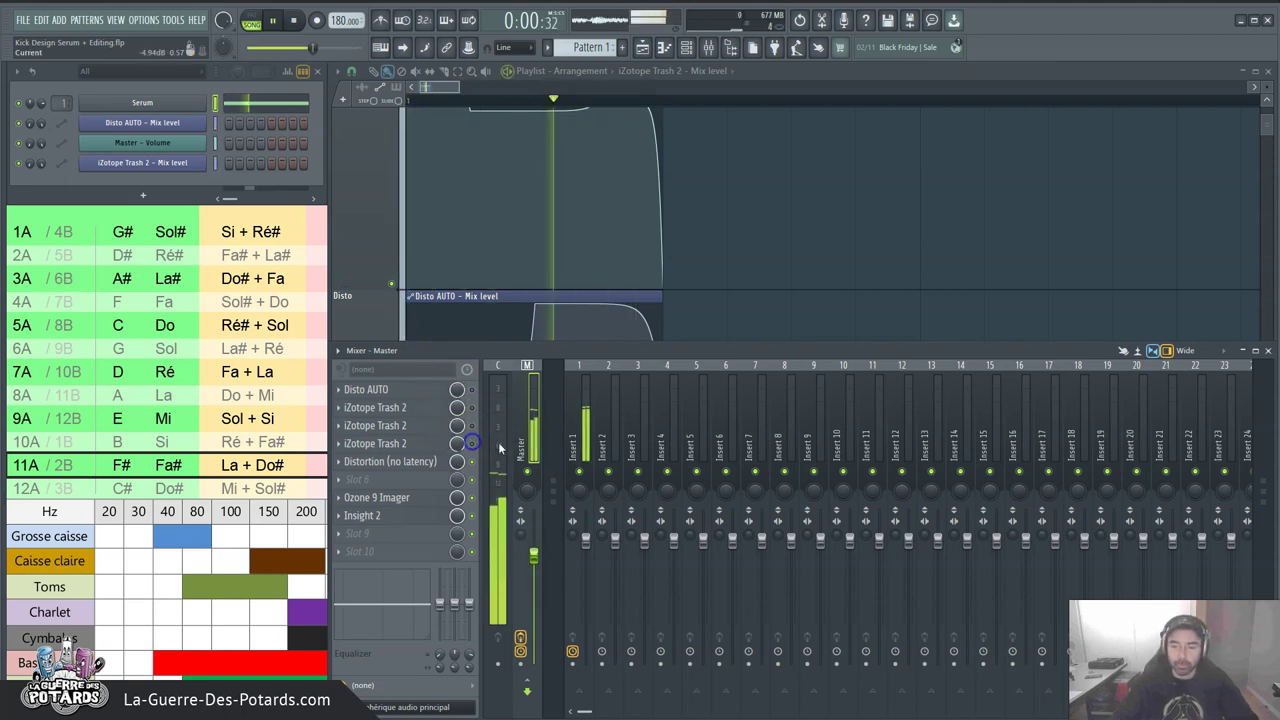
pyautogui.click(474, 390)
pyautogui.click(491, 416)
pyautogui.click(472, 407)
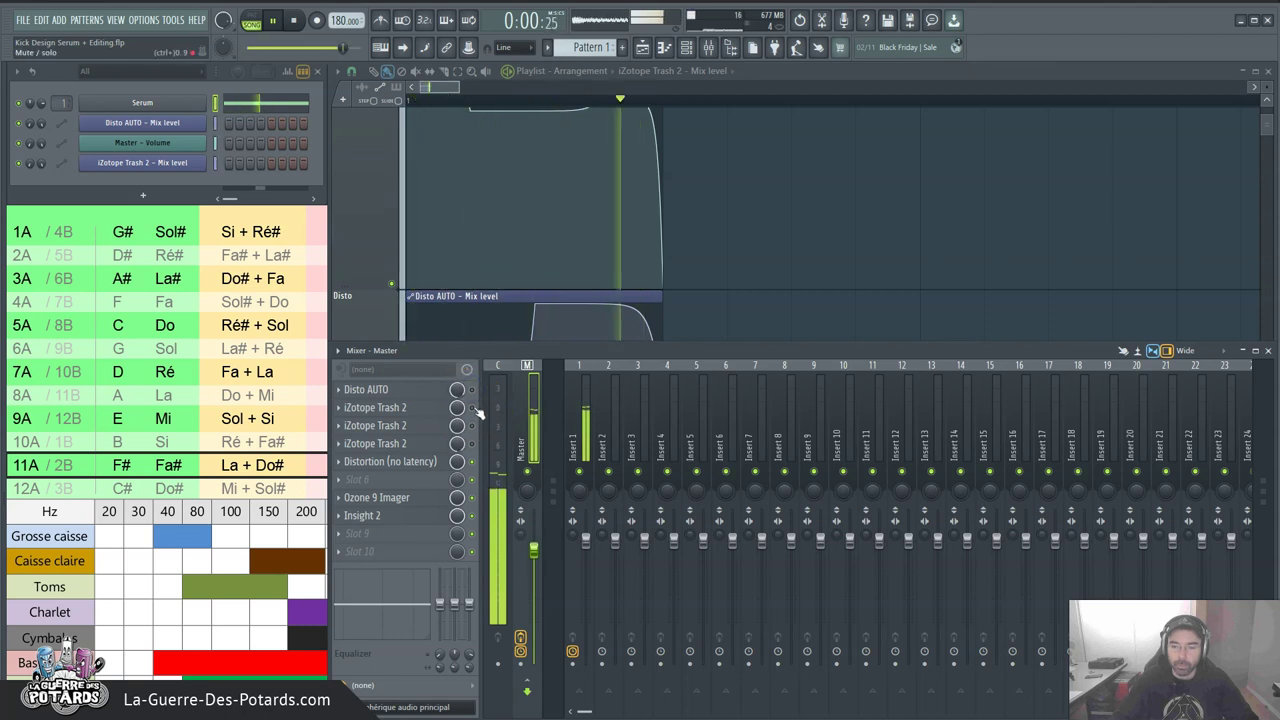
pyautogui.click(473, 425)
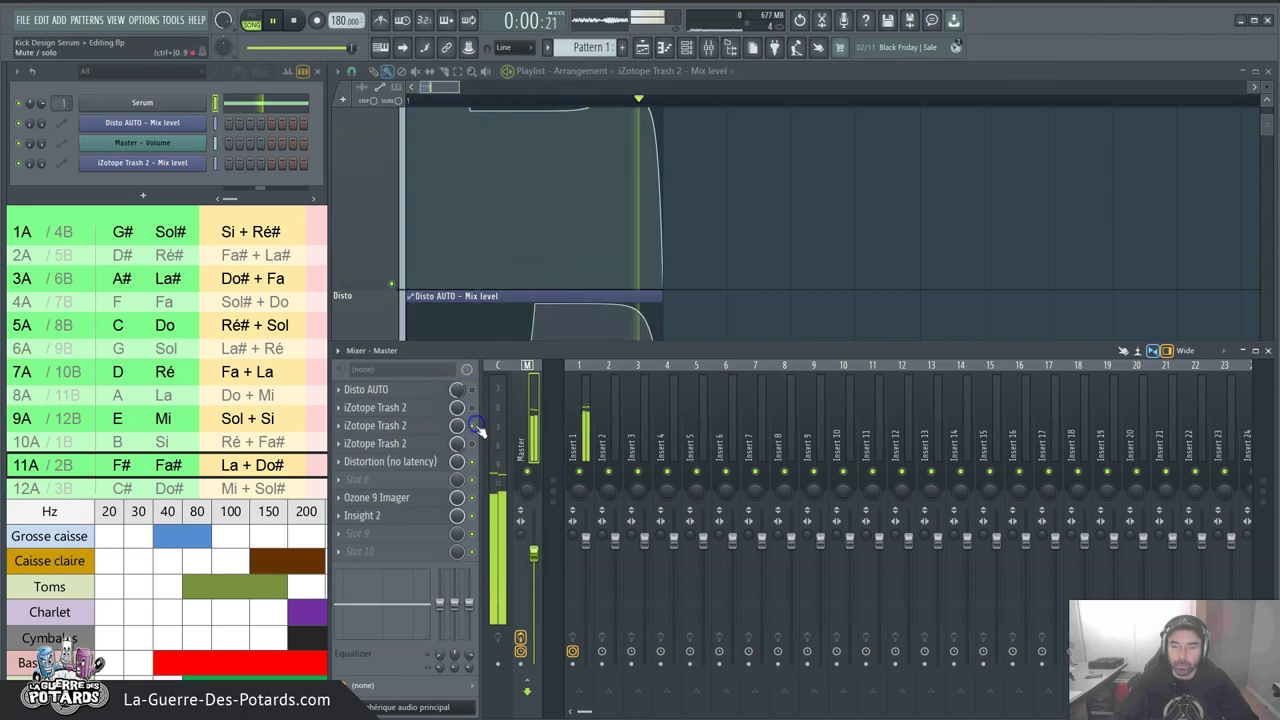
pyautogui.press('space')
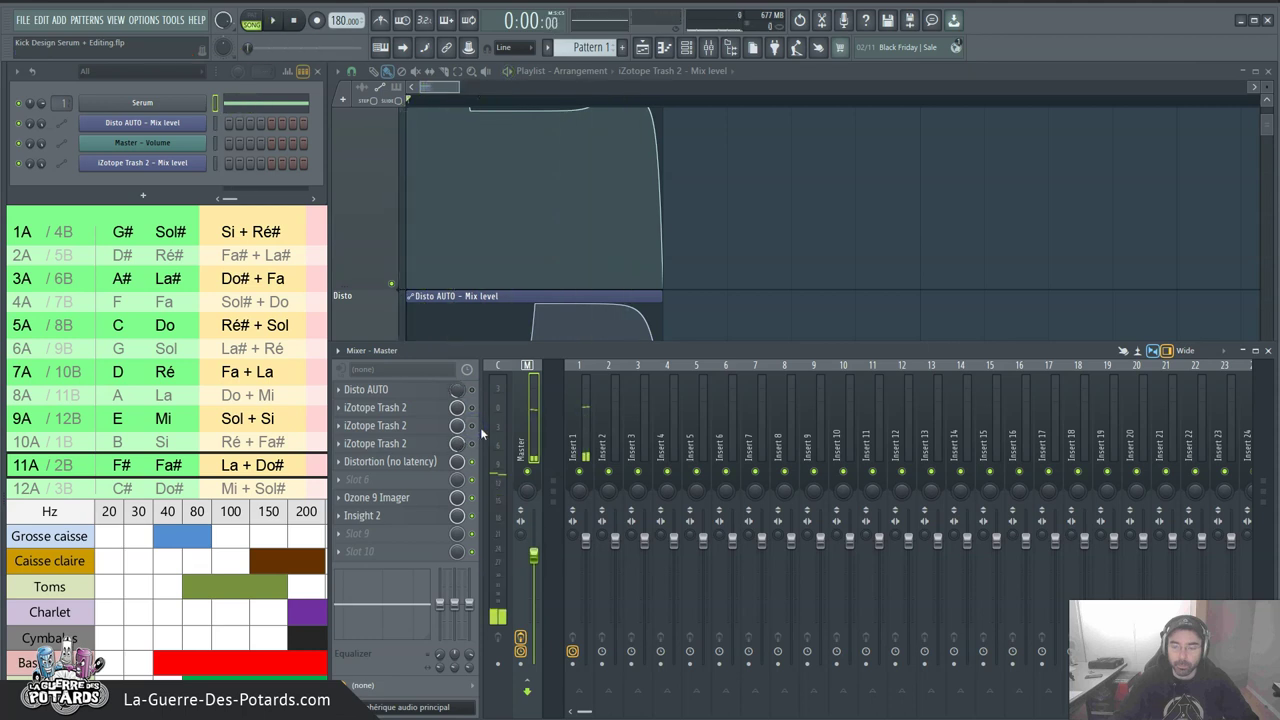
# Play the kick with Disto AUTO and the third iZotope Trash 2 enabled, and check the Trash 2 mix level automation
pyautogui.click(484, 424)
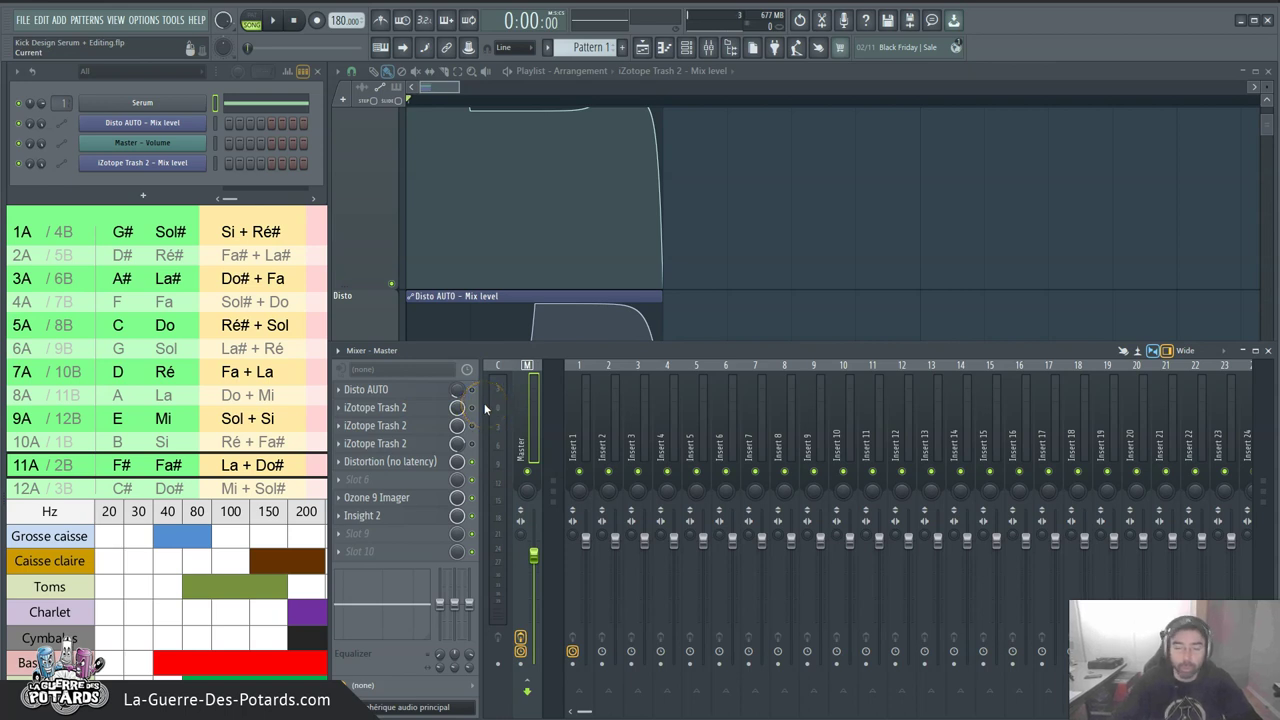
pyautogui.press('space')
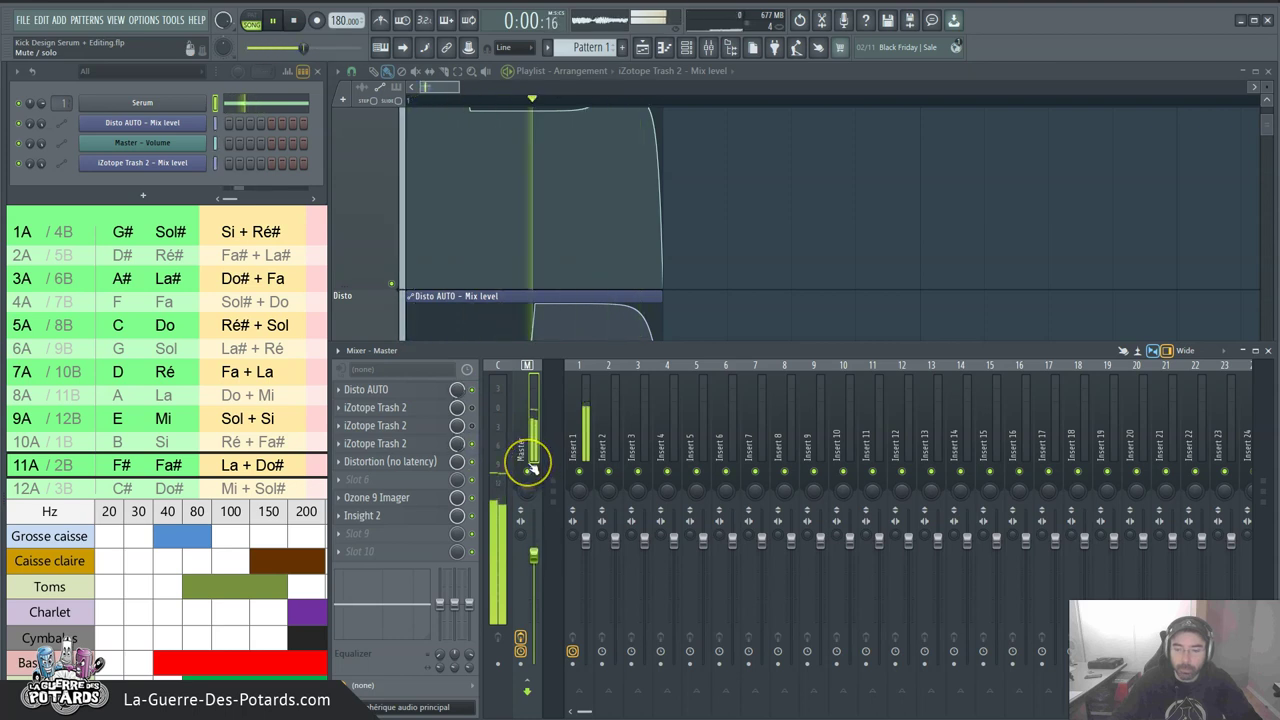
pyautogui.press('space')
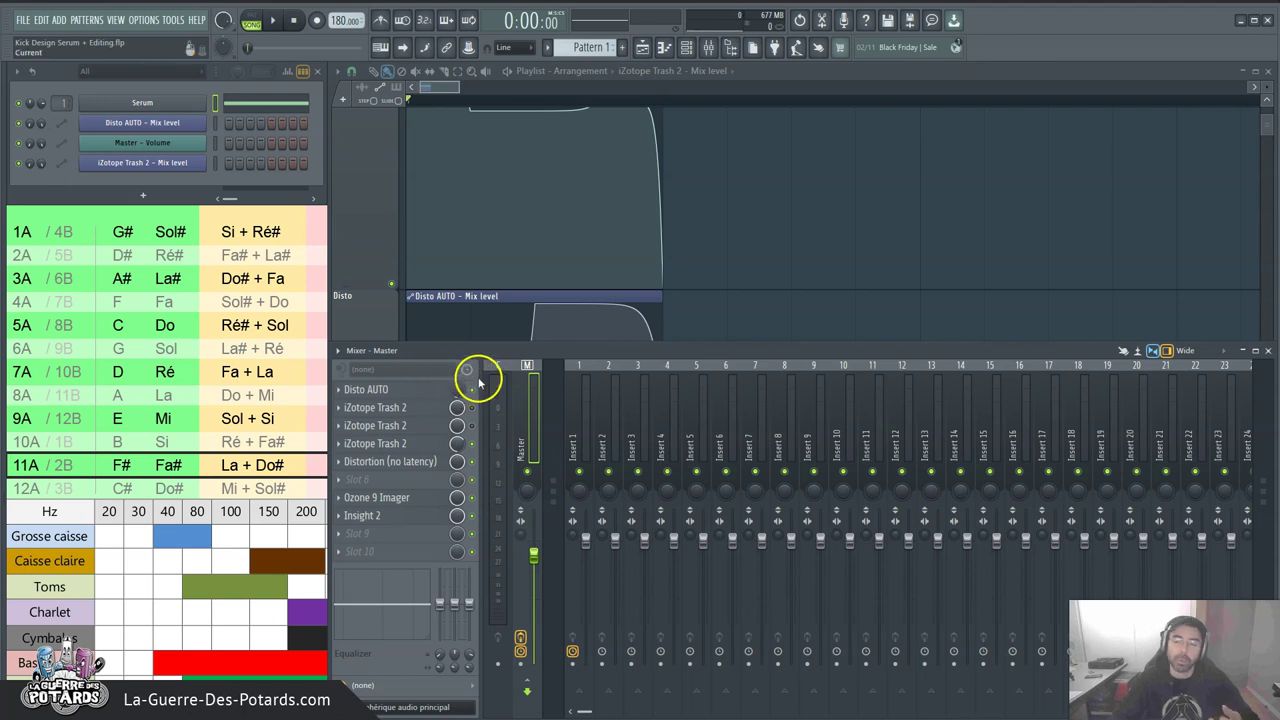
pyautogui.press('F9')
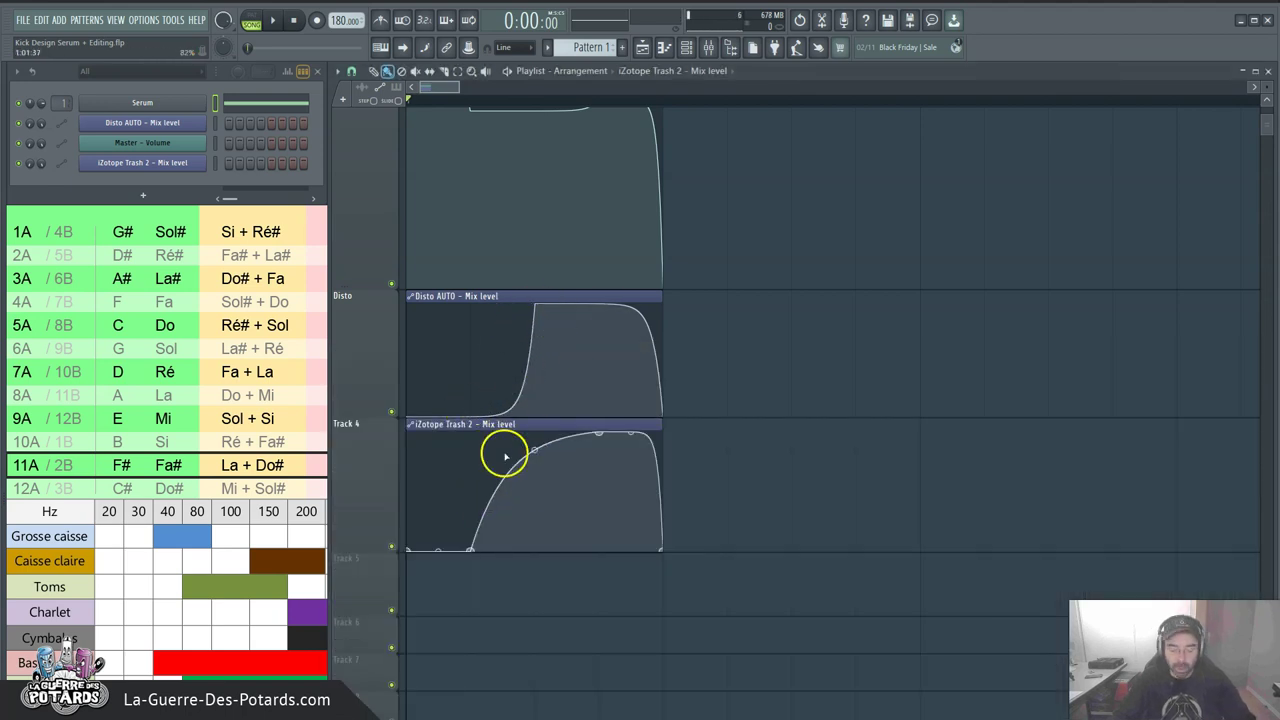
pyautogui.press('F9')
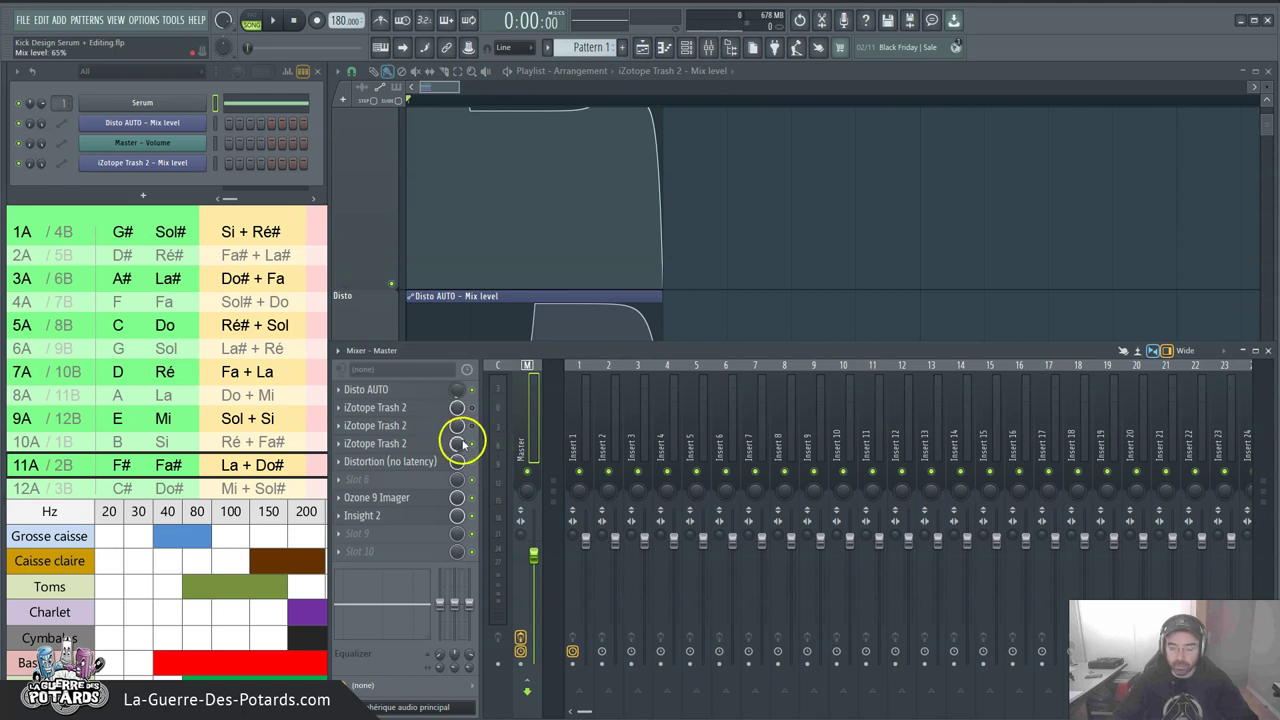
pyautogui.moveTo(463, 444); pyautogui.dragTo(456, 388)
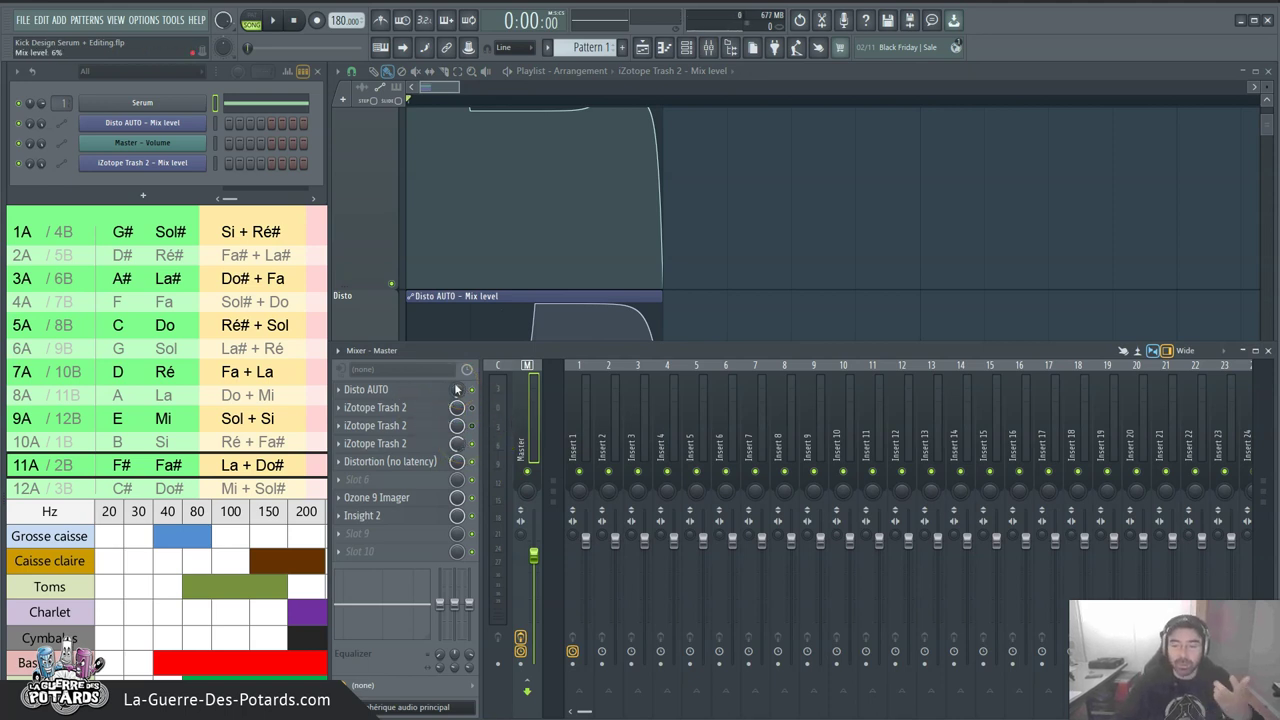
pyautogui.moveTo(432, 430)
pyautogui.mouseDown()
pyautogui.moveTo(423, 391)
pyautogui.moveTo(443, 409)
pyautogui.moveTo(434, 400)
pyautogui.moveTo(428, 433)
pyautogui.moveTo(420, 422)
pyautogui.mouseUp()
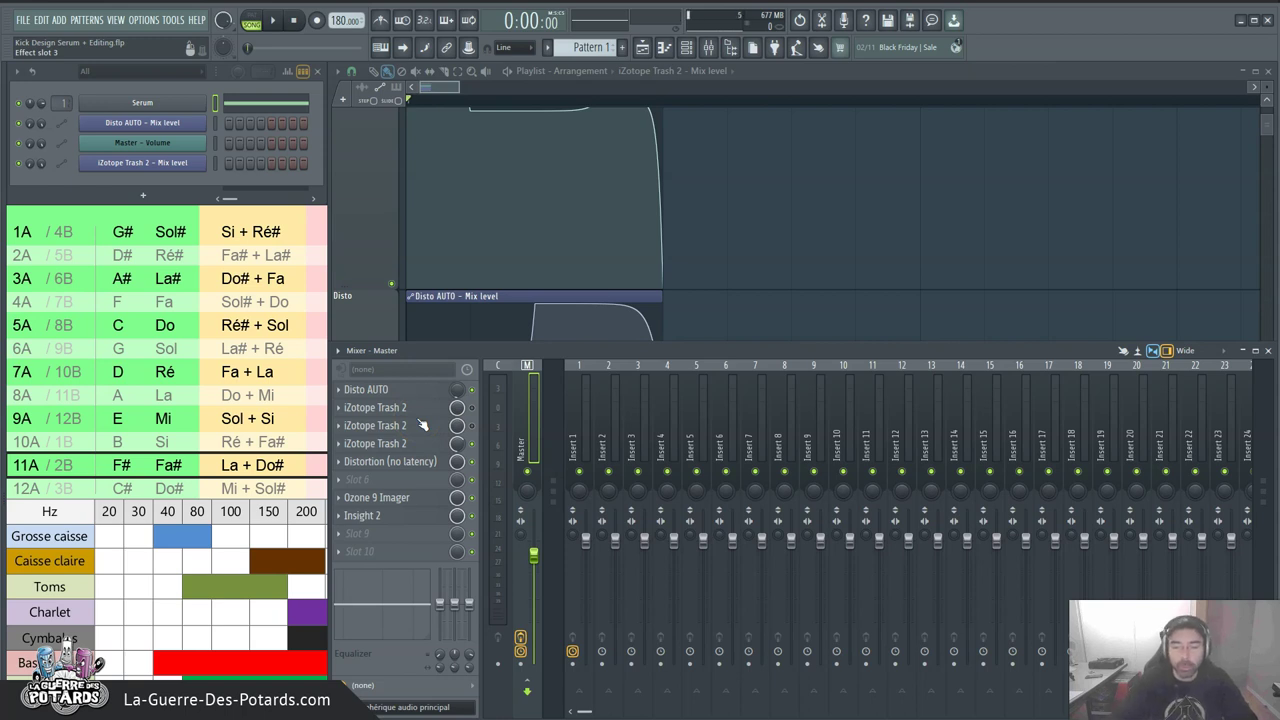
pyautogui.moveTo(378, 470); pyautogui.dragTo(443, 474)
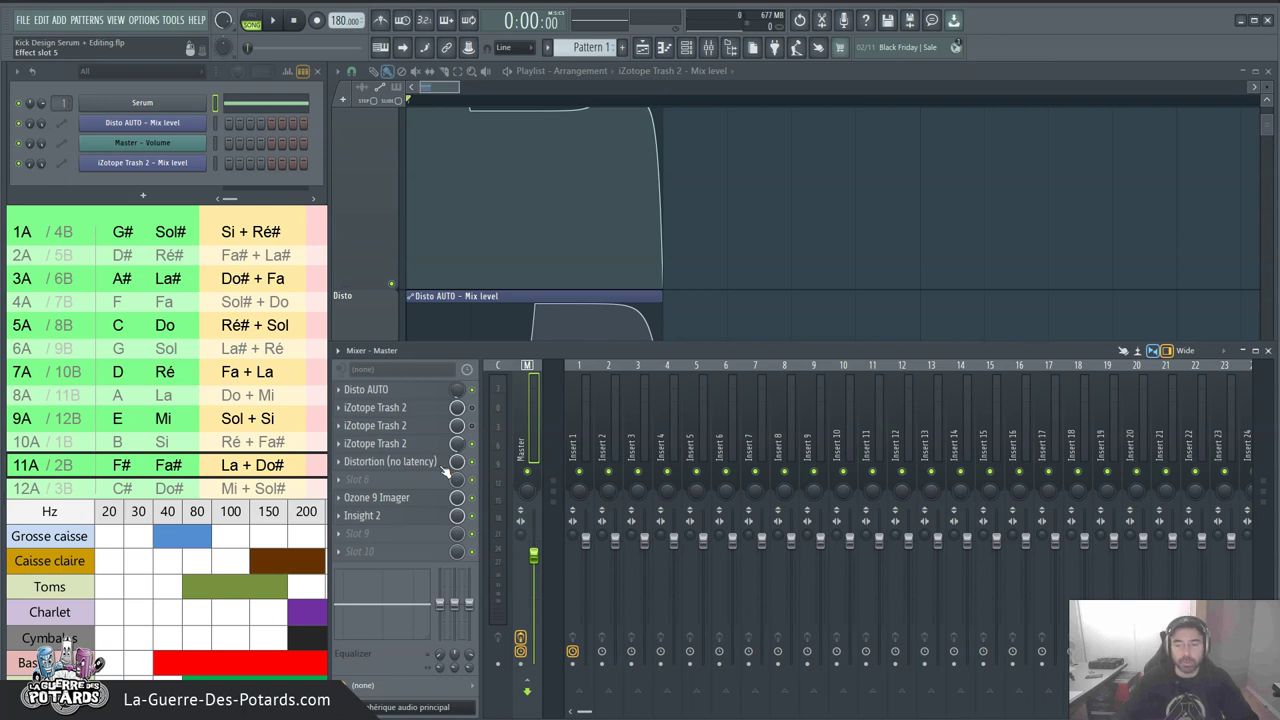
# Open the Distortion (no latency) effect on the Master track and move its window over the mixer, clear of the effect slots
pyautogui.click(412, 461)
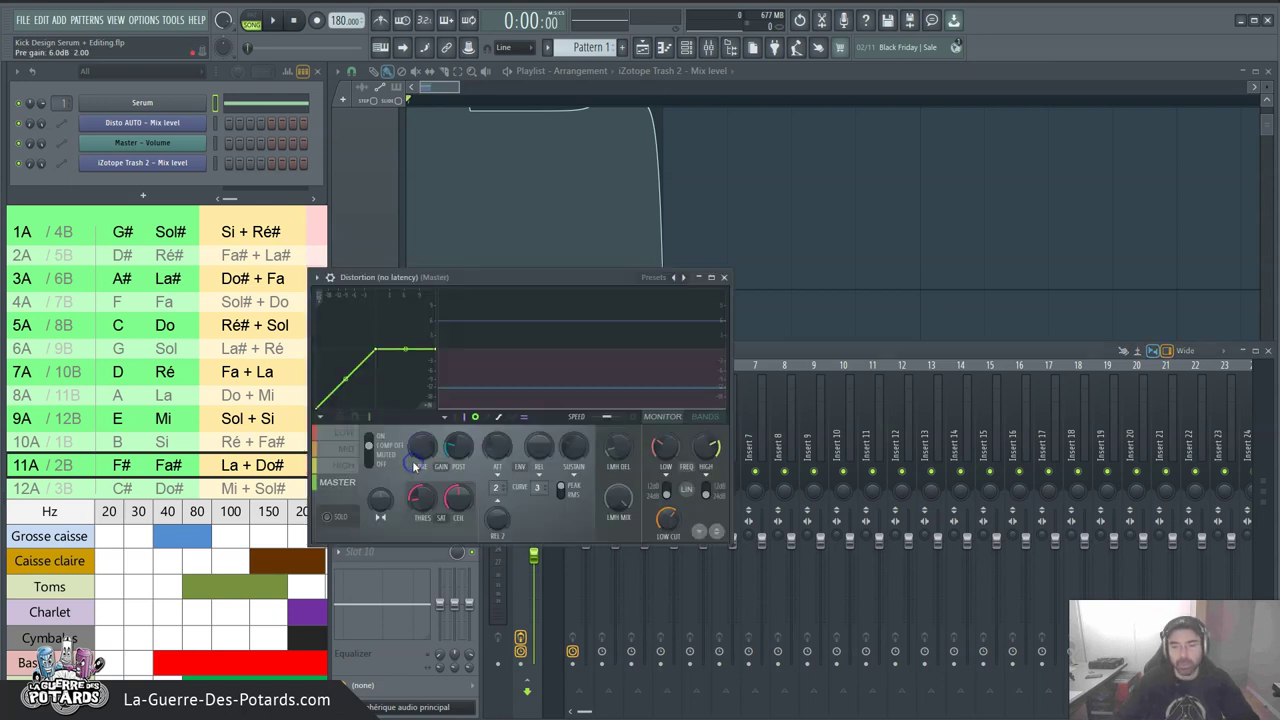
pyautogui.moveTo(523, 290); pyautogui.dragTo(754, 280)
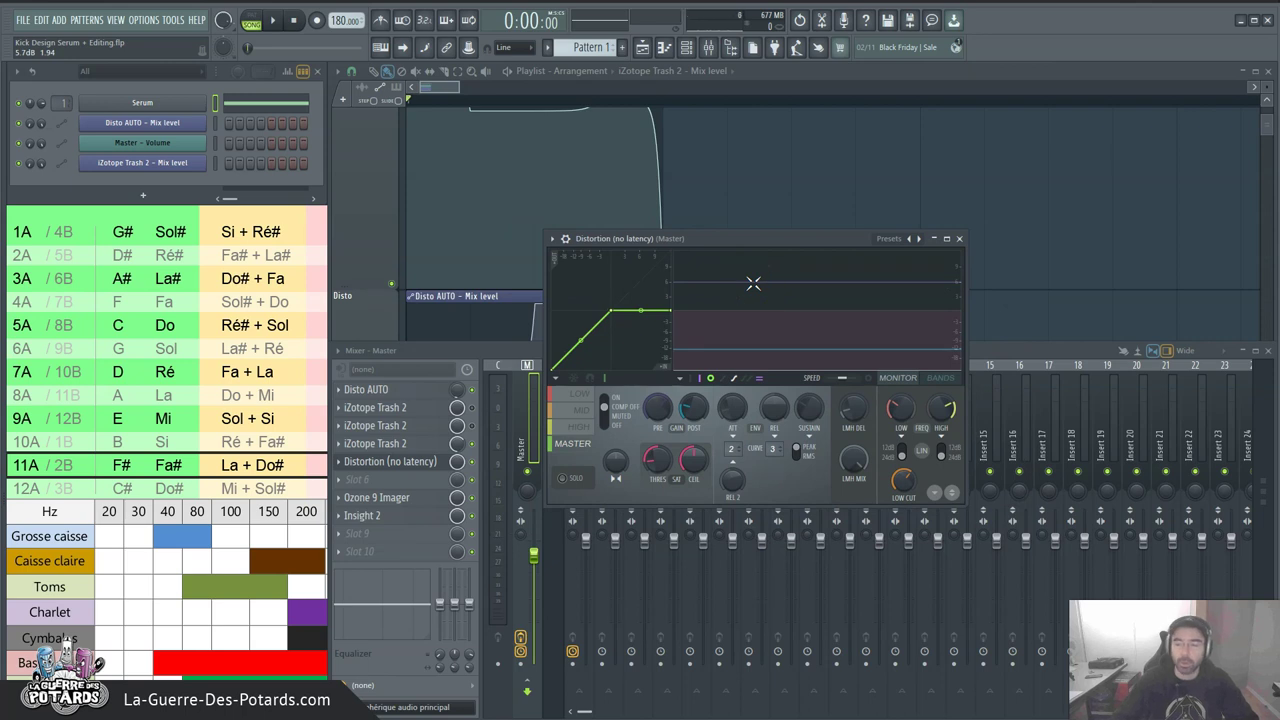
pyautogui.moveTo(740, 238); pyautogui.dragTo(734, 263)
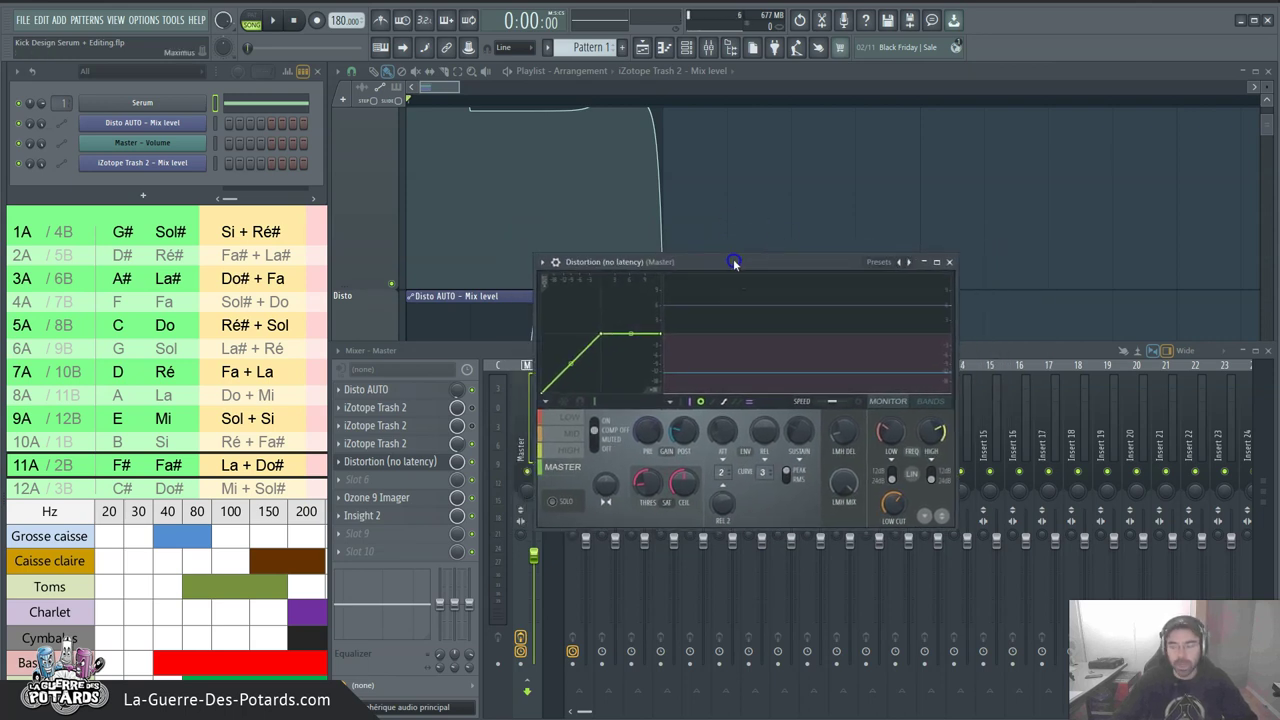
pyautogui.click(745, 265)
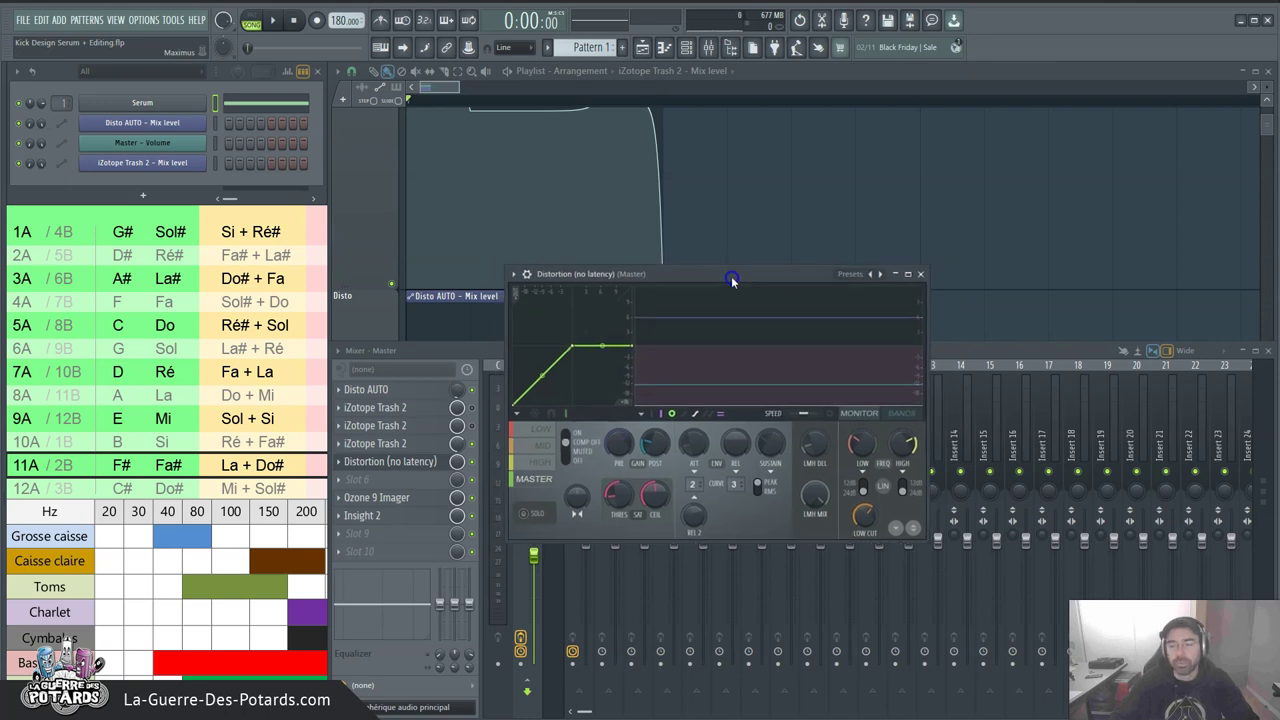
pyautogui.moveTo(735, 280); pyautogui.dragTo(777, 272)
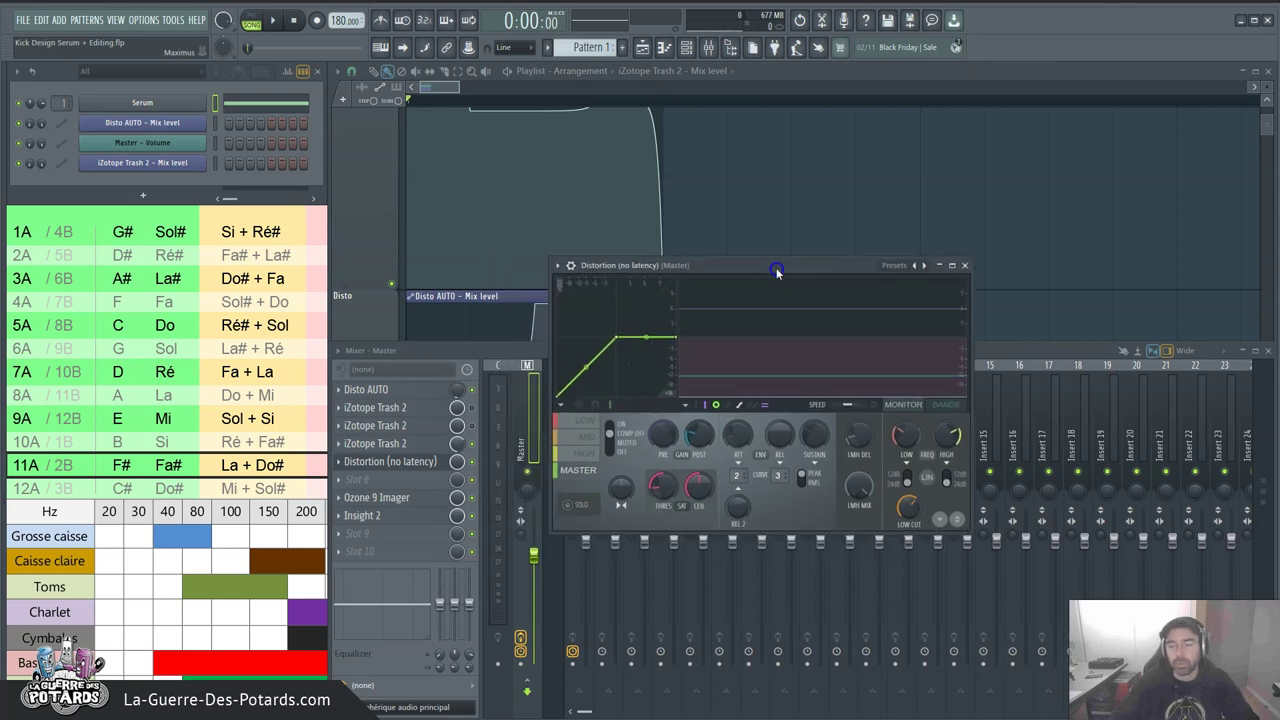
pyautogui.moveTo(745, 268); pyautogui.dragTo(733, 287)
pyautogui.click(711, 286)
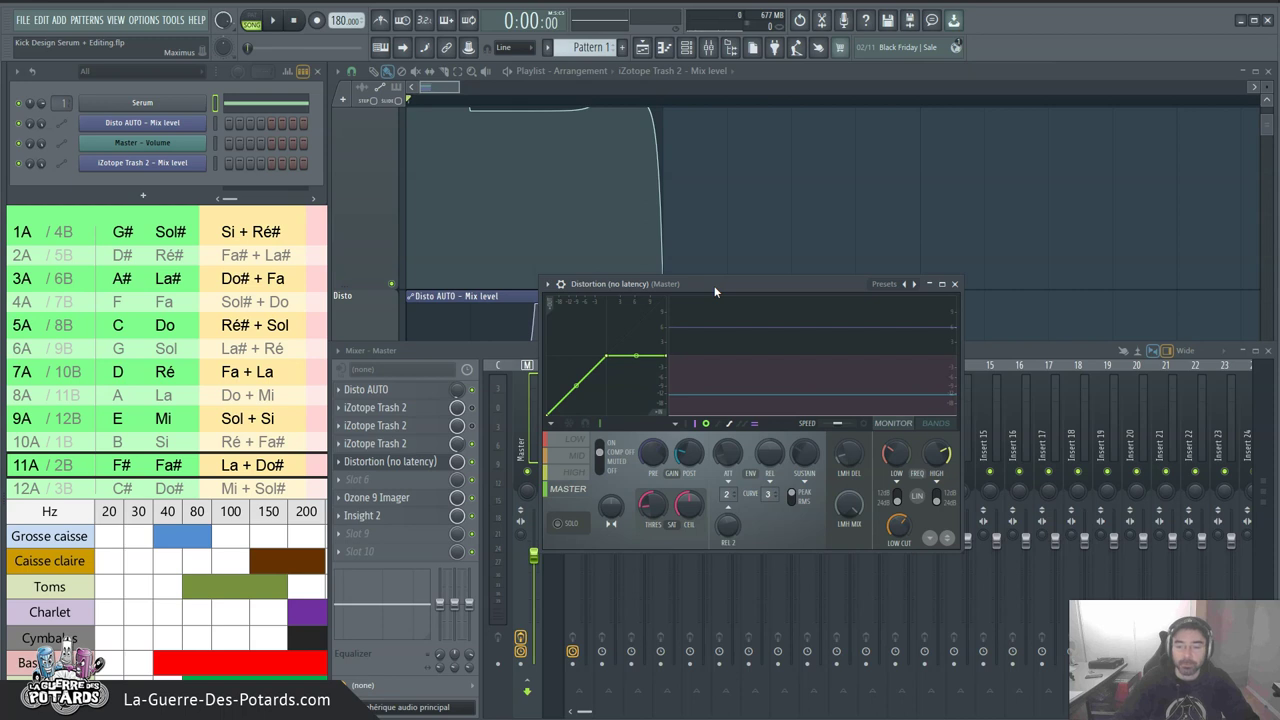
# Review the Master, Low and High band settings in the Distortion (no latency) effect, ending on the Master band
pyautogui.click(528, 500)
pyautogui.click(575, 490)
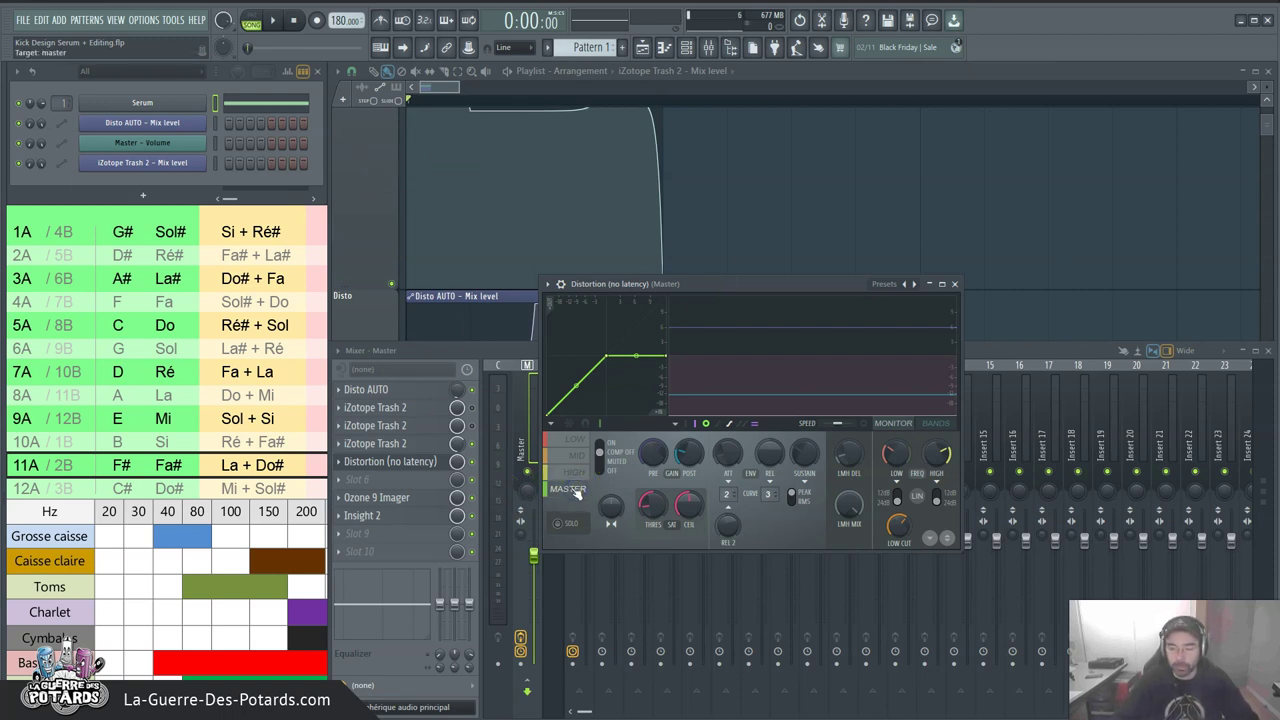
pyautogui.click(567, 490)
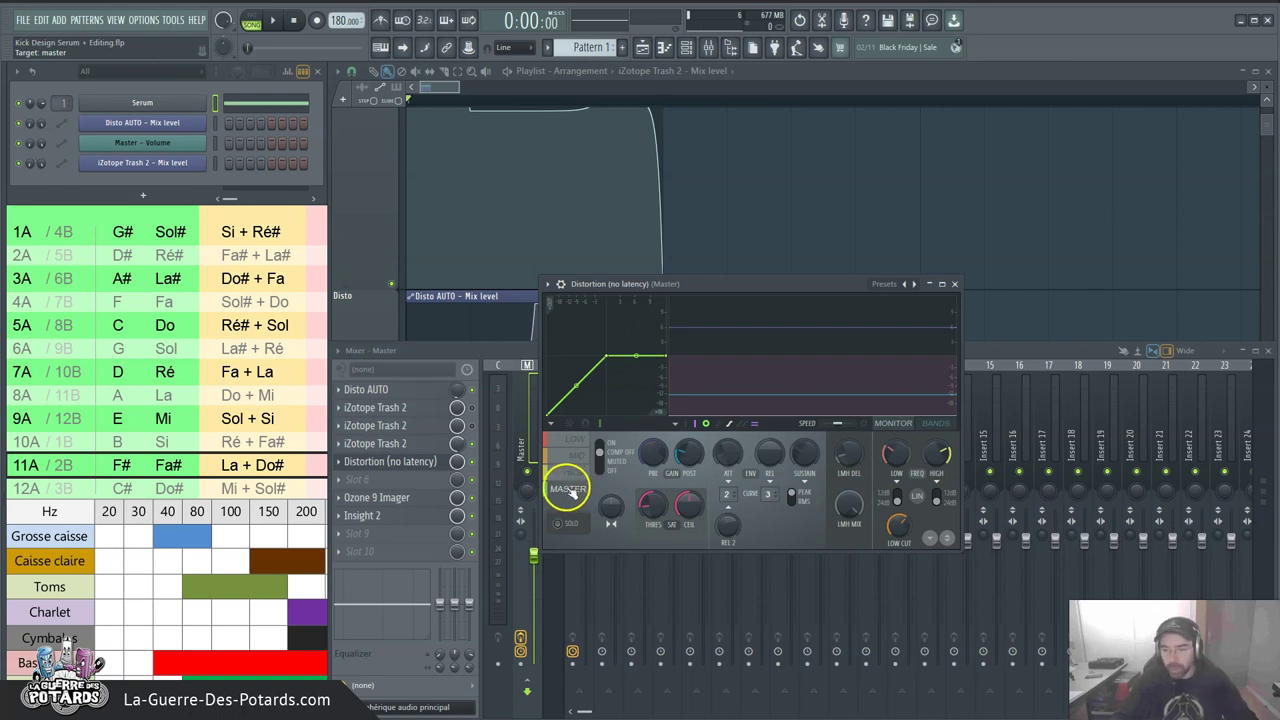
pyautogui.click(576, 441)
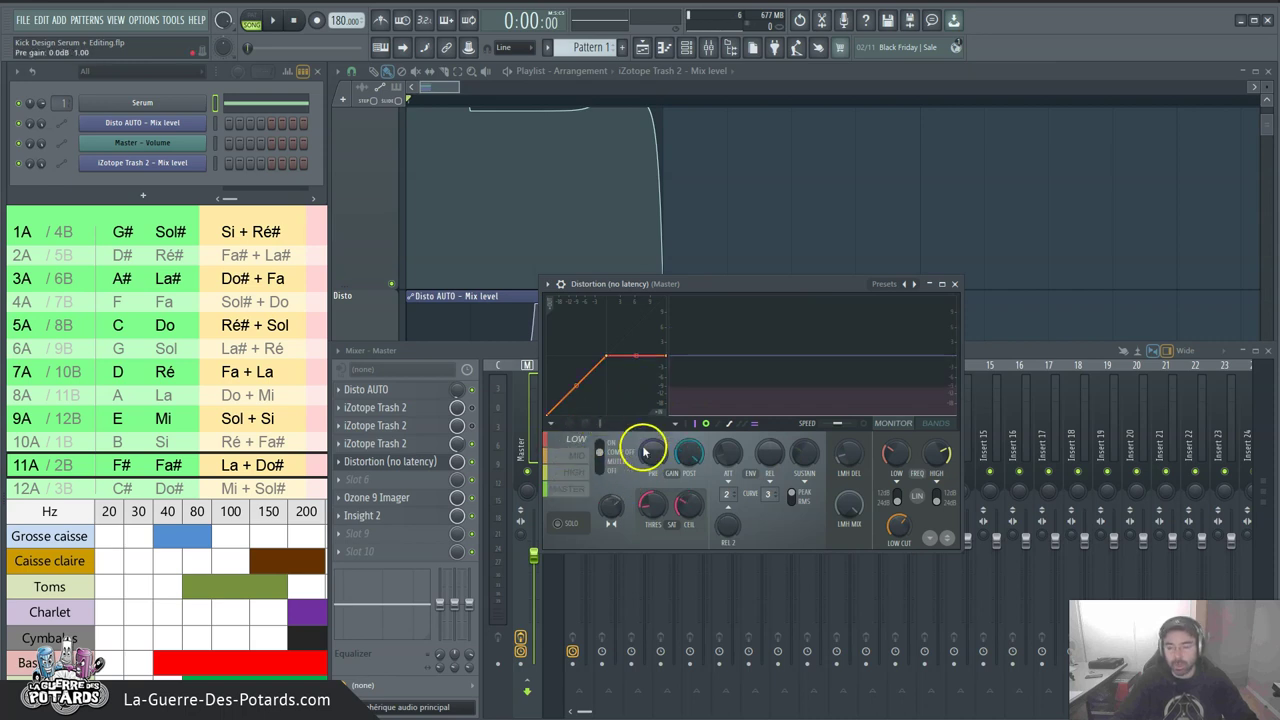
pyautogui.click(576, 472)
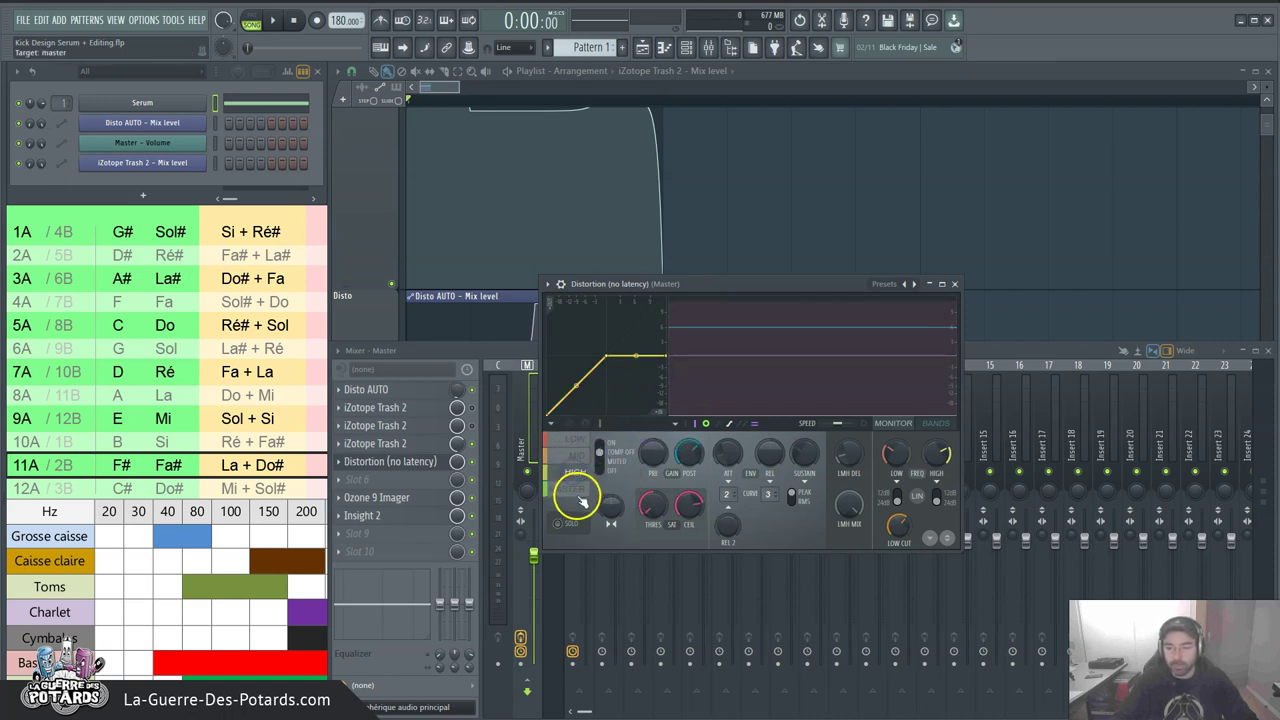
pyautogui.click(571, 490)
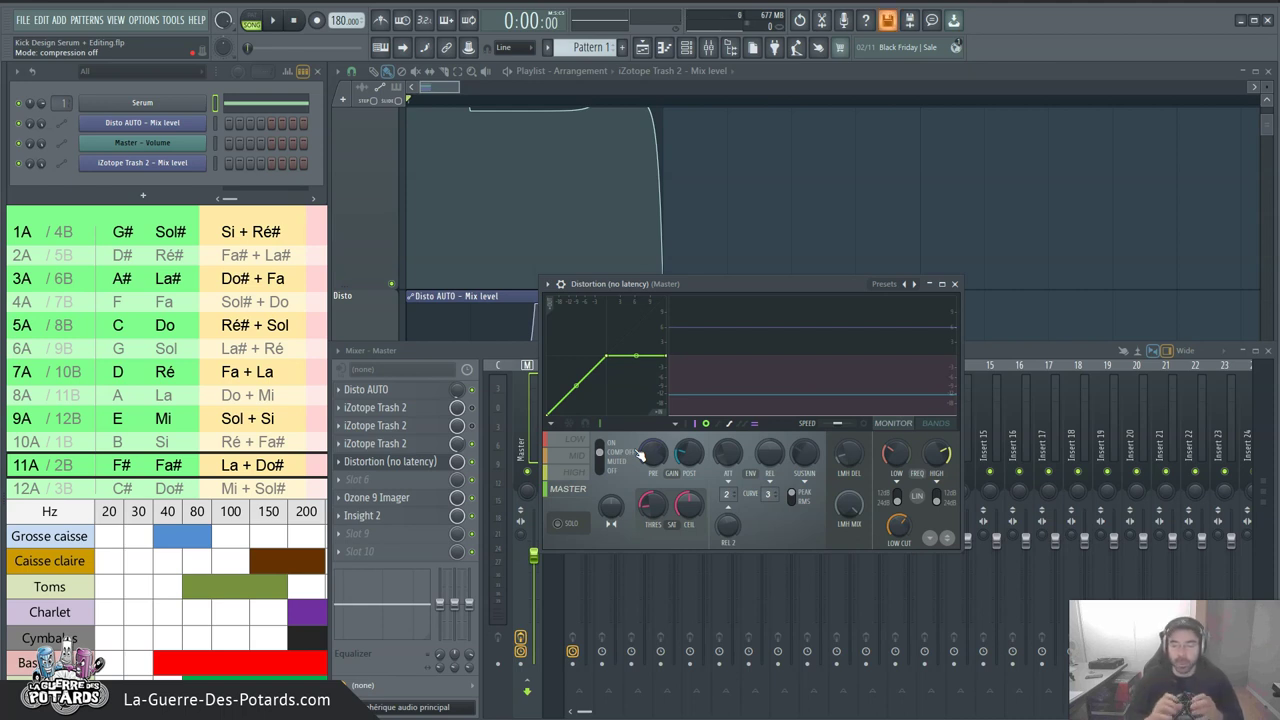
# View the Serum instrument, close it and reposition the Distortion (no latency) window over the mixer
pyautogui.moveTo(797, 286); pyautogui.dragTo(740, 280)
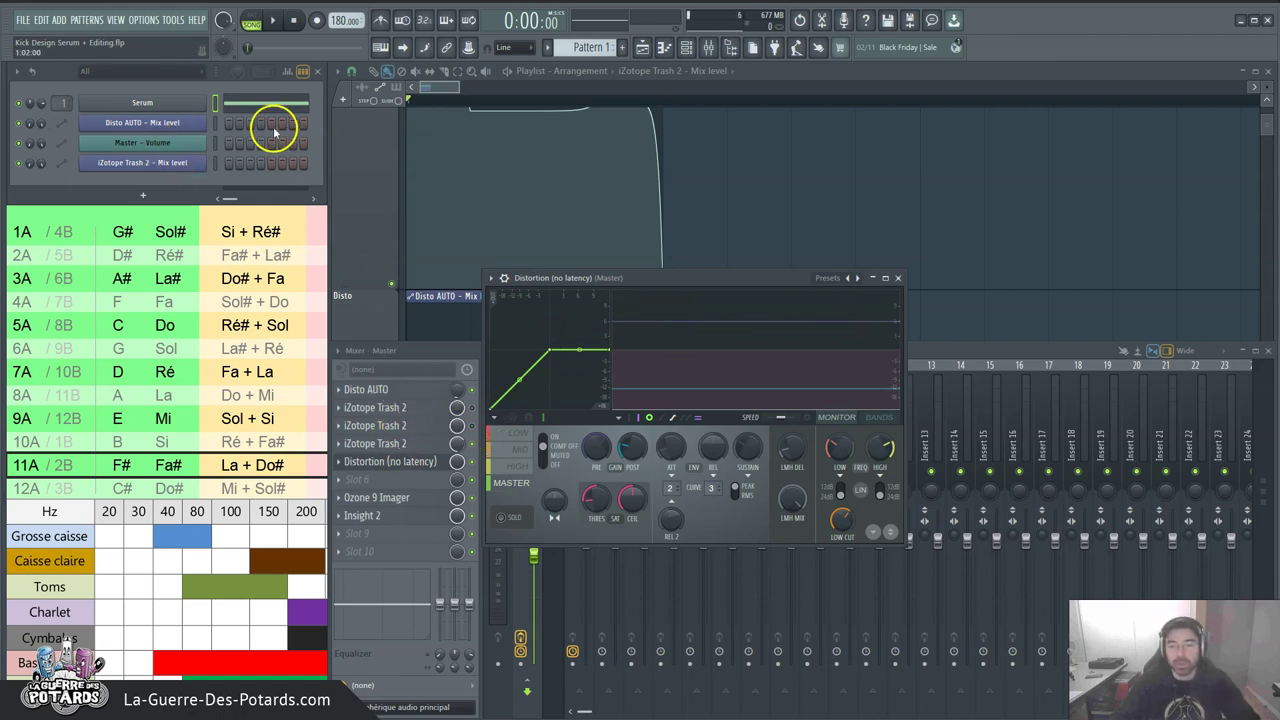
pyautogui.click(142, 102)
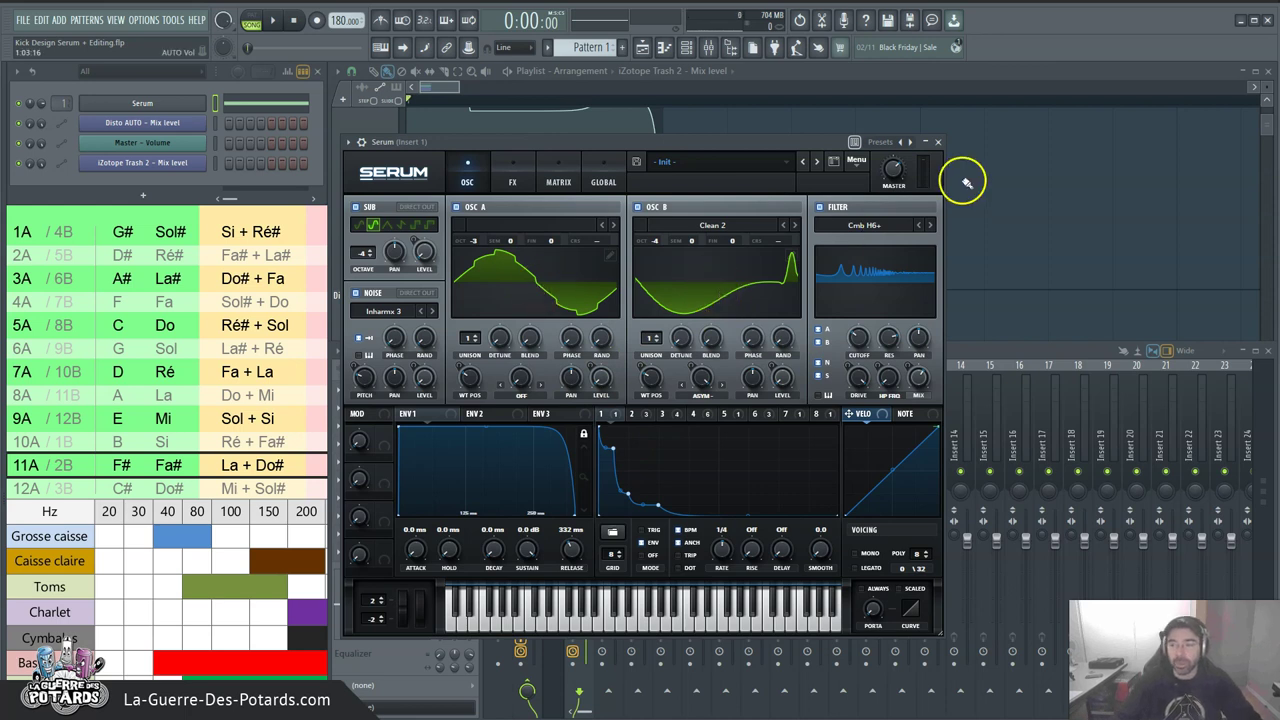
pyautogui.click(938, 143)
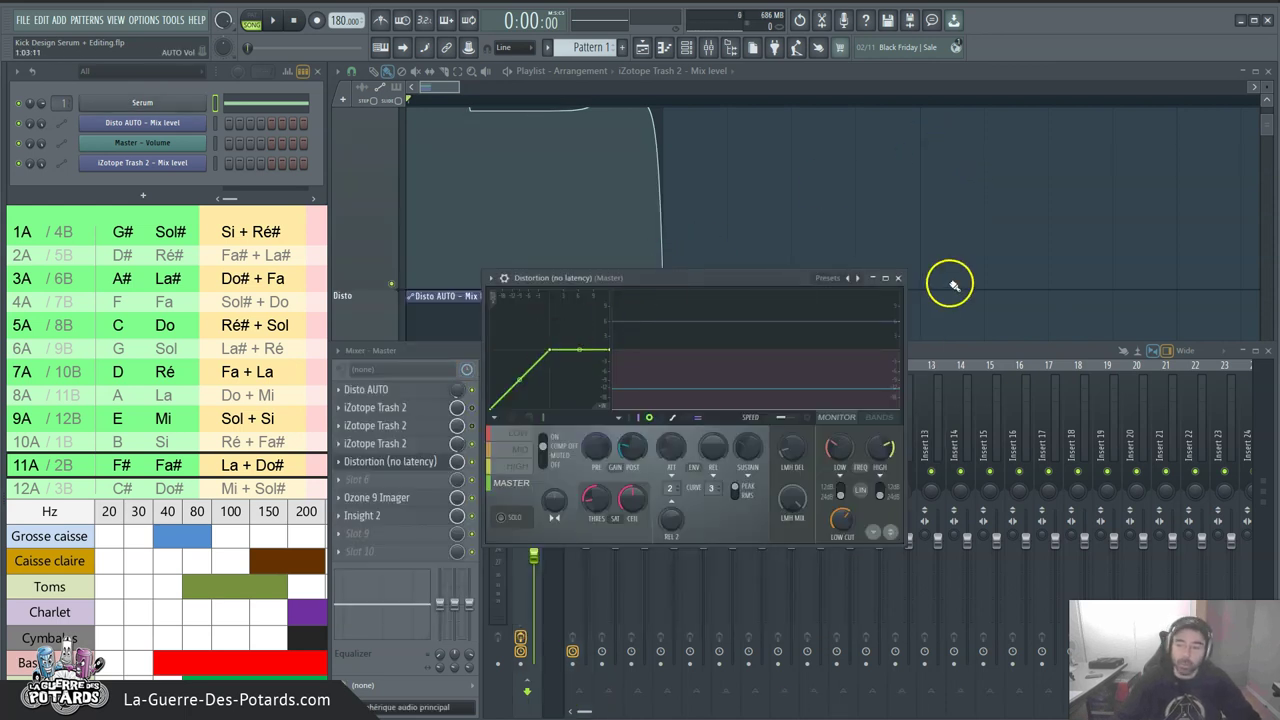
pyautogui.moveTo(771, 281)
pyautogui.mouseDown()
pyautogui.moveTo(753, 261)
pyautogui.moveTo(790, 269)
pyautogui.mouseUp()
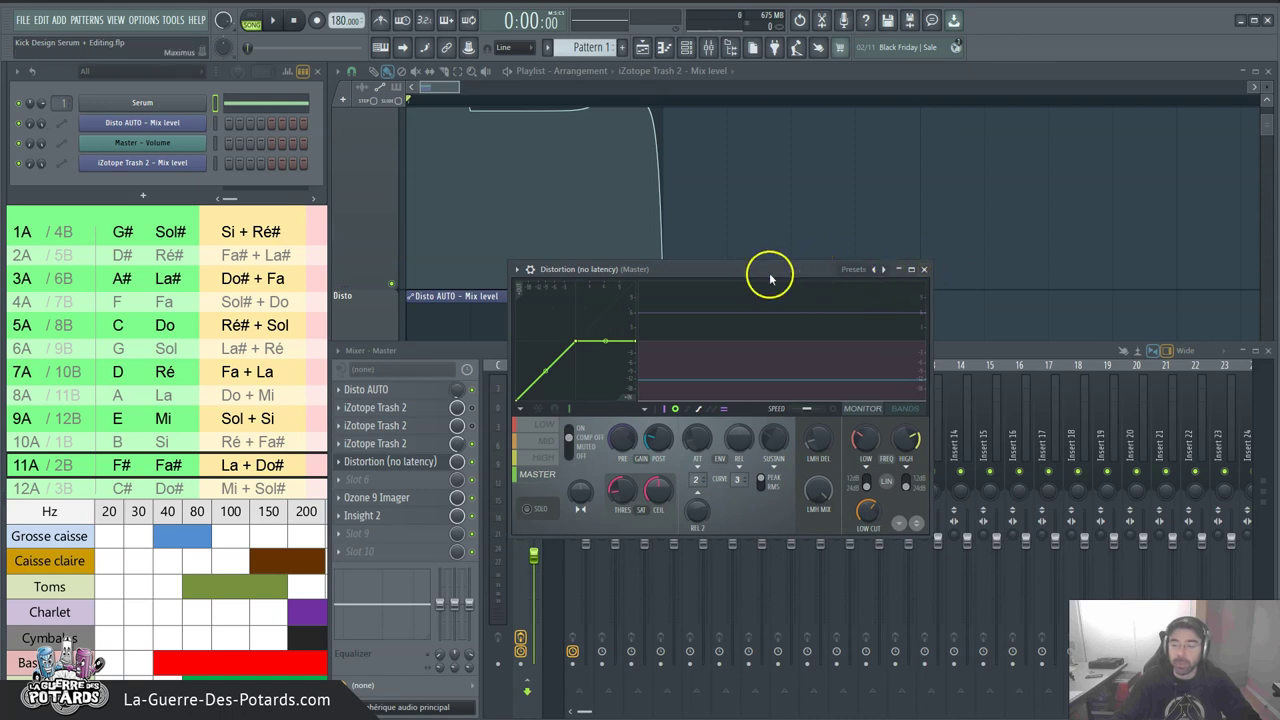
pyautogui.moveTo(760, 272); pyautogui.dragTo(730, 283)
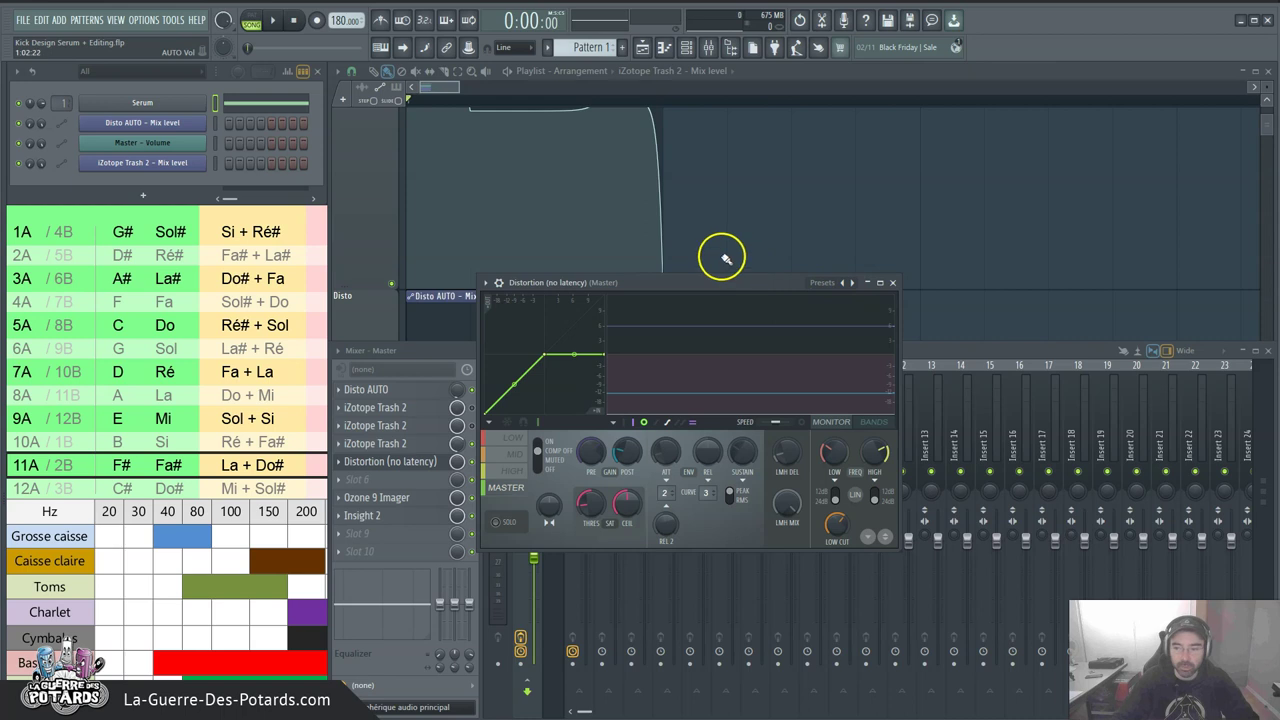
# Play the kick and audition the Destruction, Dirty behind clean and Distortion (no latency) presets in Maximus
pyautogui.press('space')
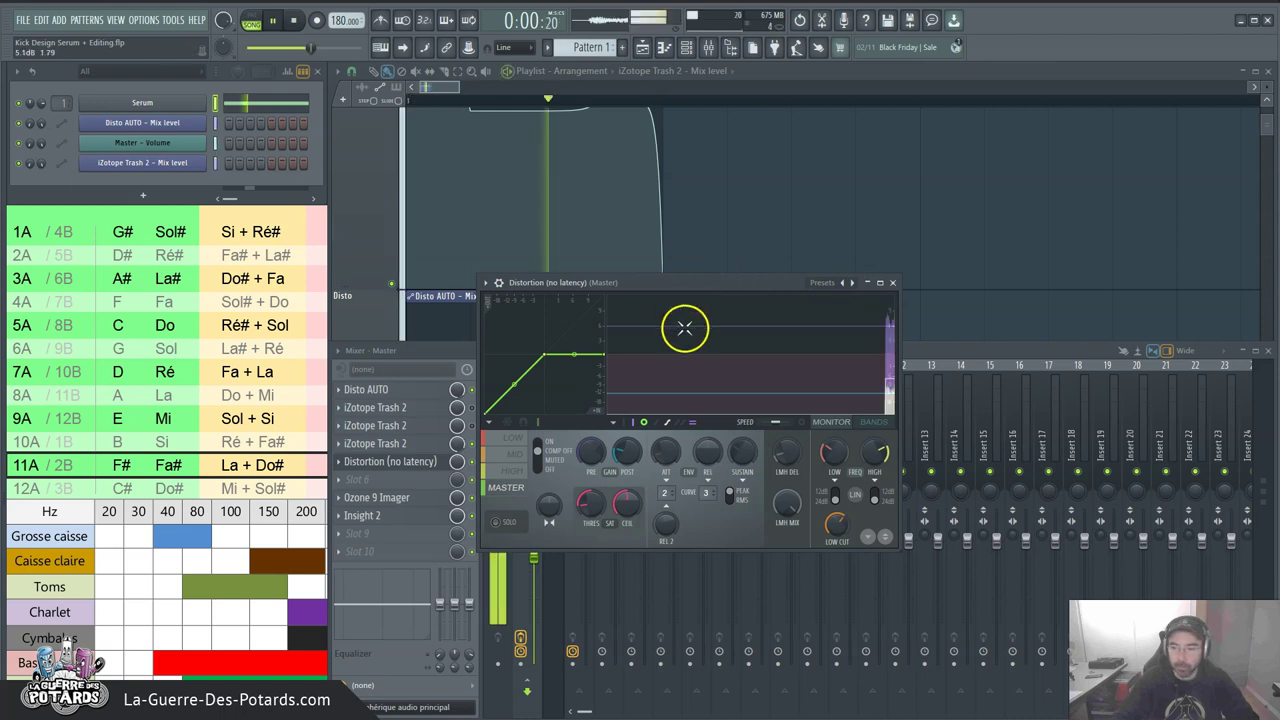
pyautogui.rightClick(843, 283)
pyautogui.click(886, 153)
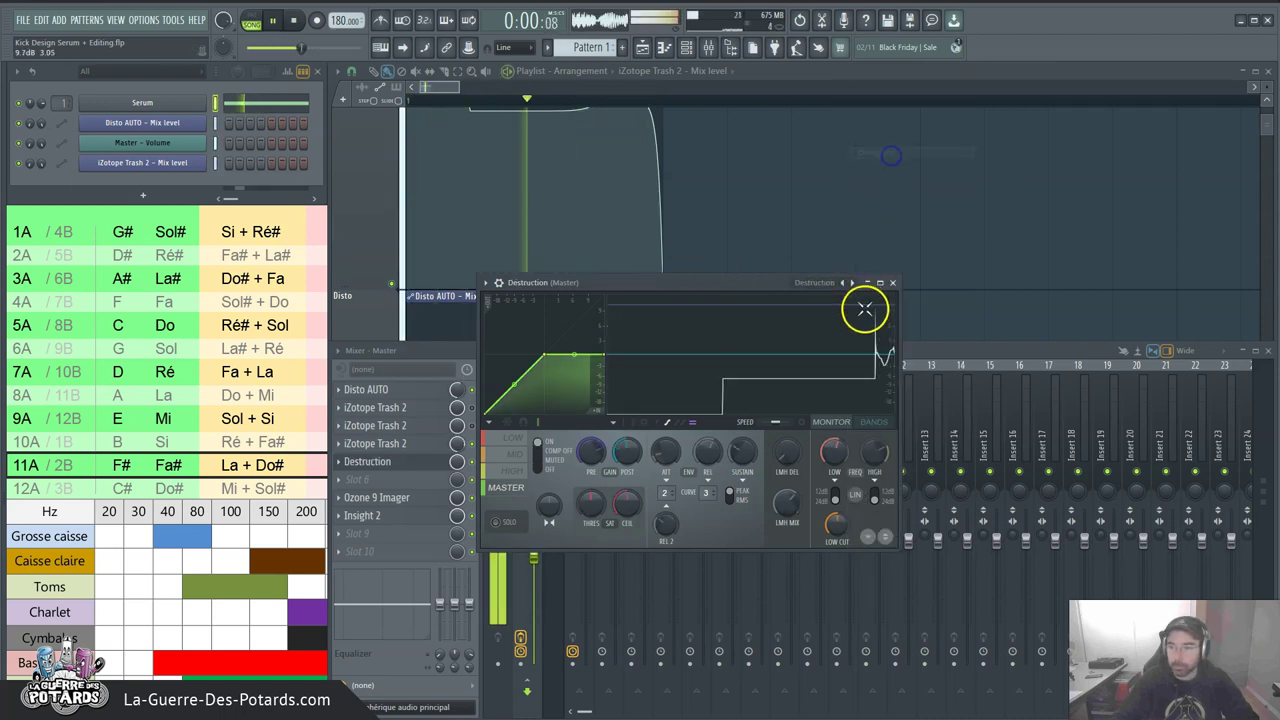
pyautogui.rightClick(846, 284)
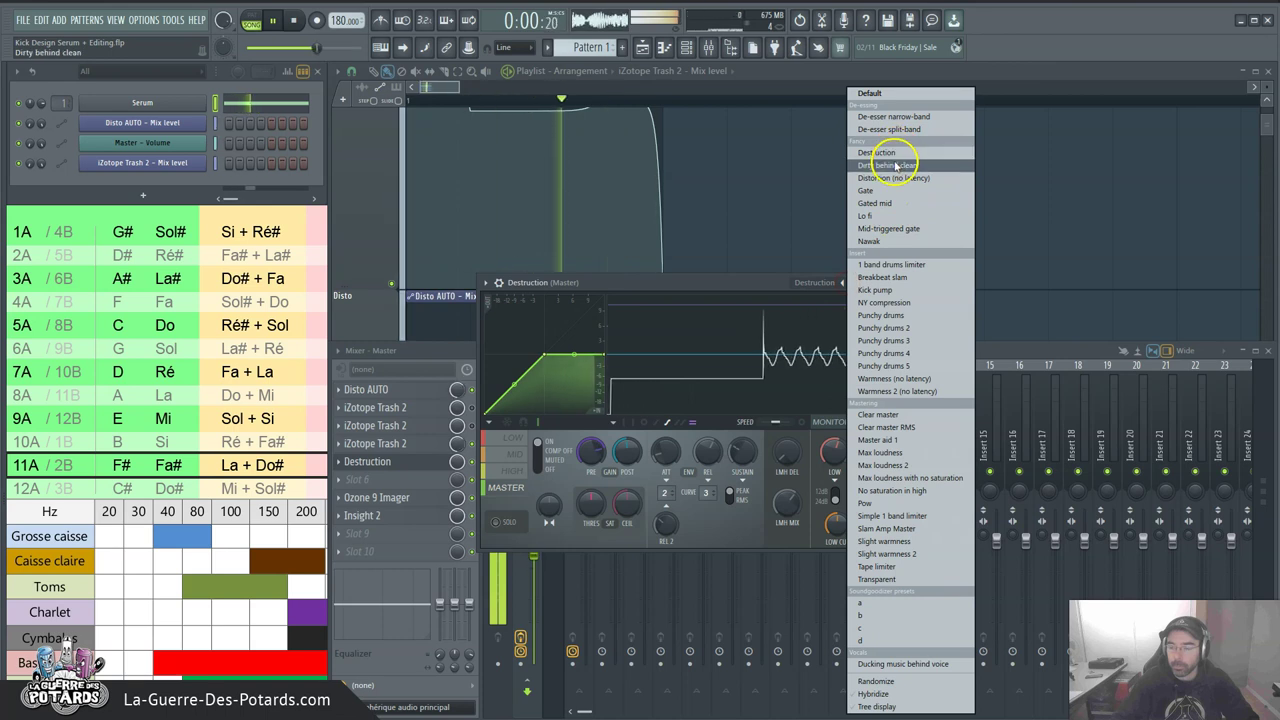
pyautogui.click(890, 165)
pyautogui.rightClick(845, 284)
pyautogui.click(893, 177)
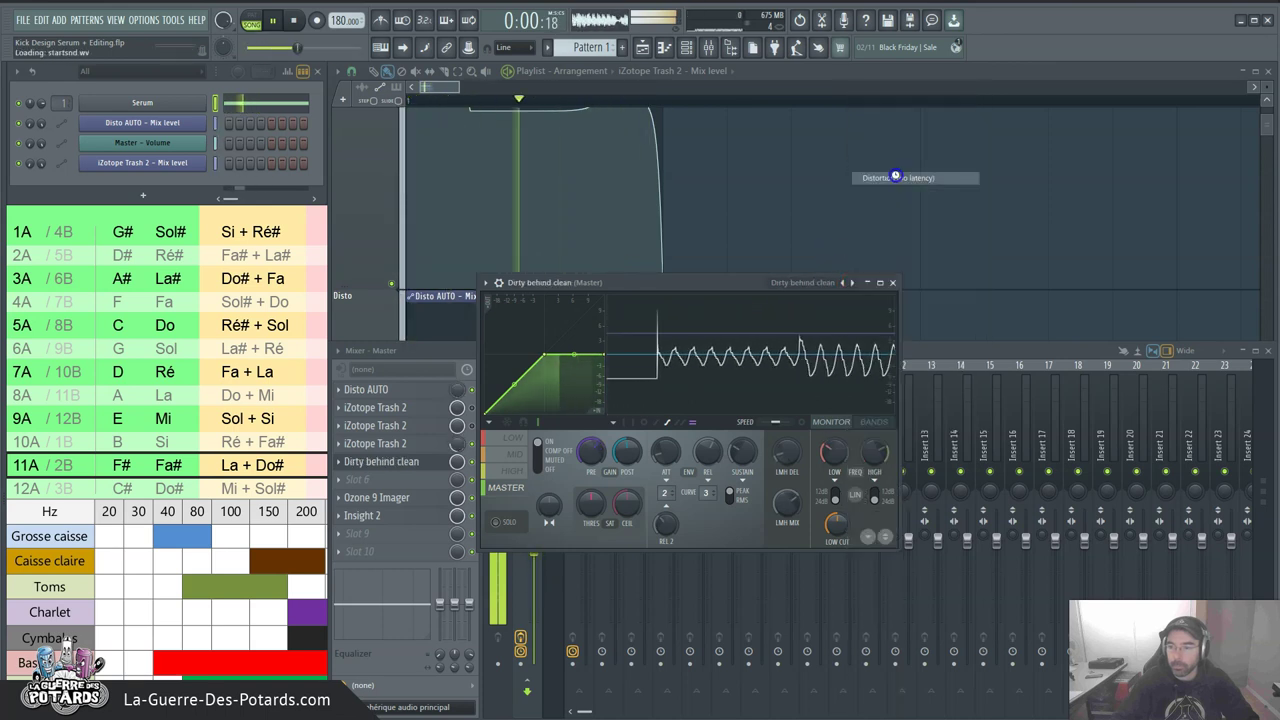
# Audition the Warmness (no latency), Clear master and Clear master RMS presets in Maximus on the playing kick
pyautogui.rightClick(846, 283)
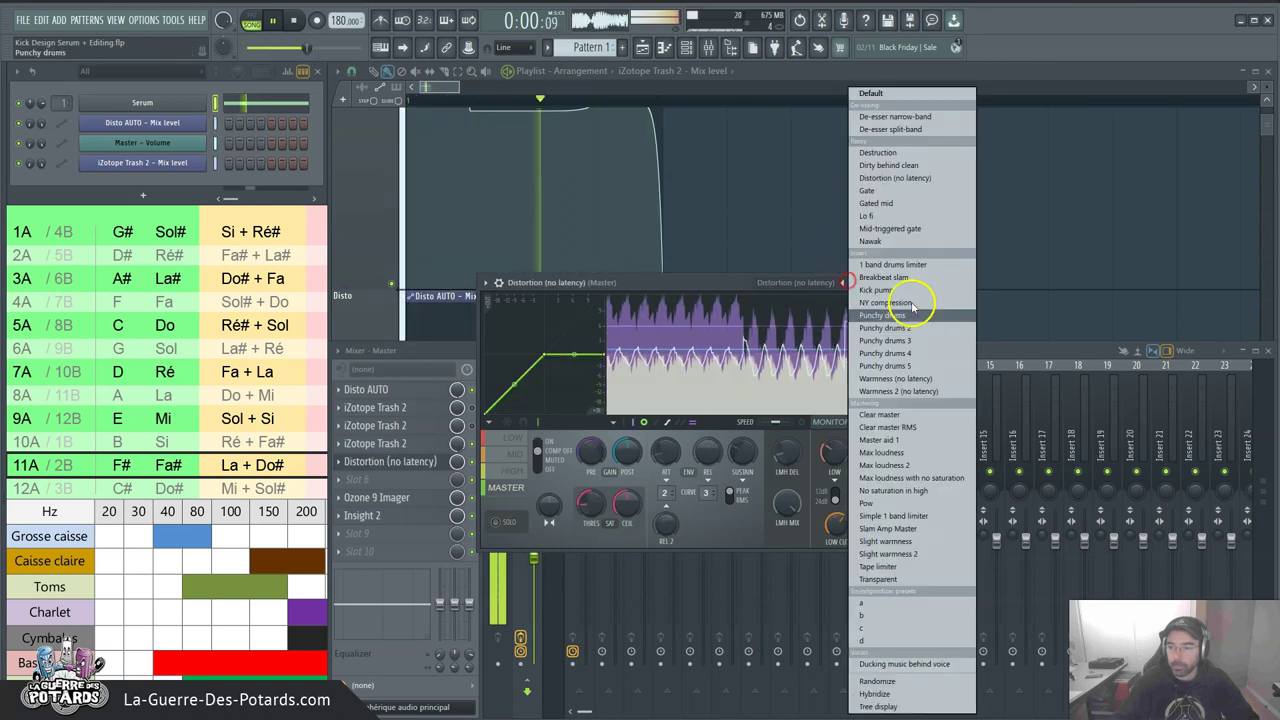
pyautogui.click(880, 378)
pyautogui.rightClick(847, 283)
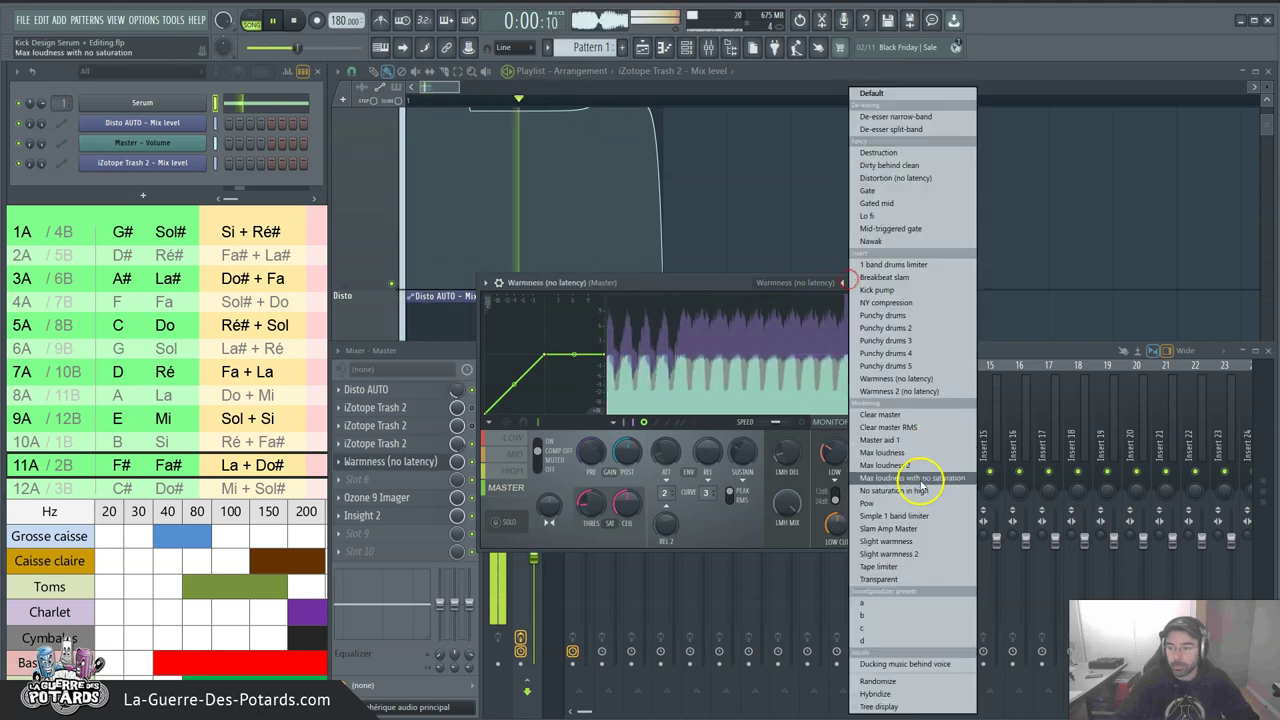
pyautogui.click(876, 414)
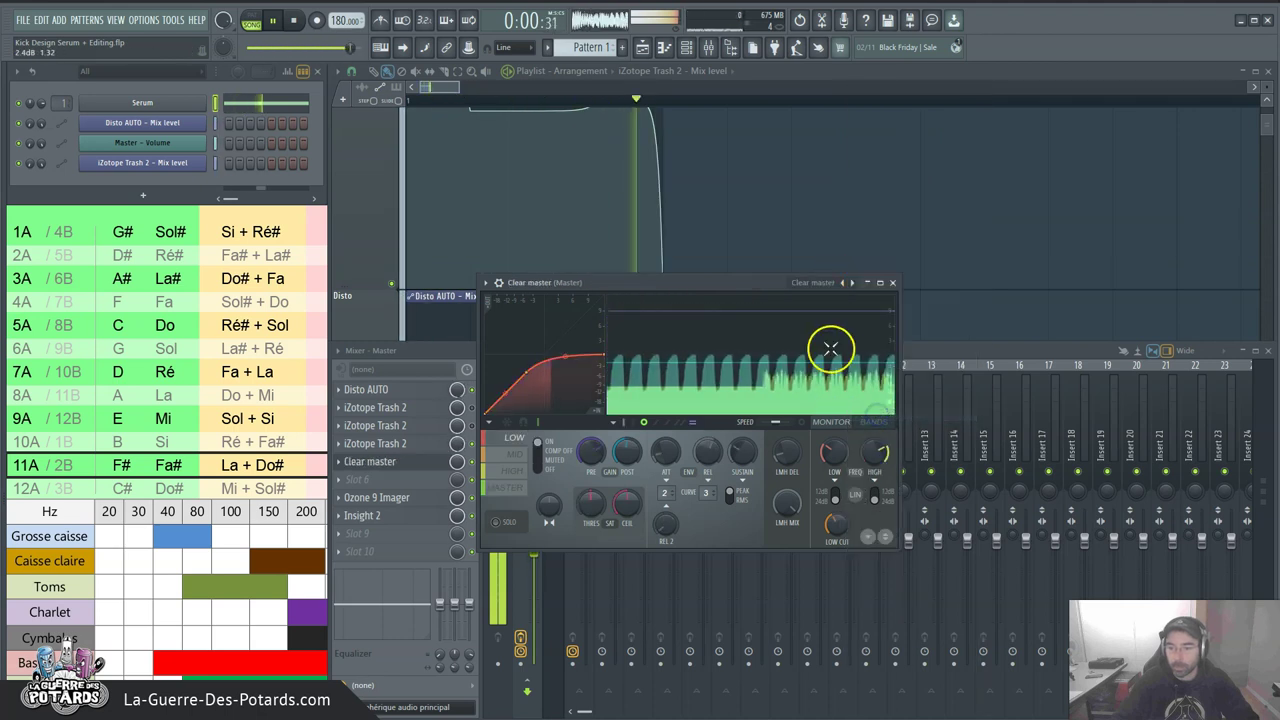
pyautogui.rightClick(846, 283)
pyautogui.click(887, 427)
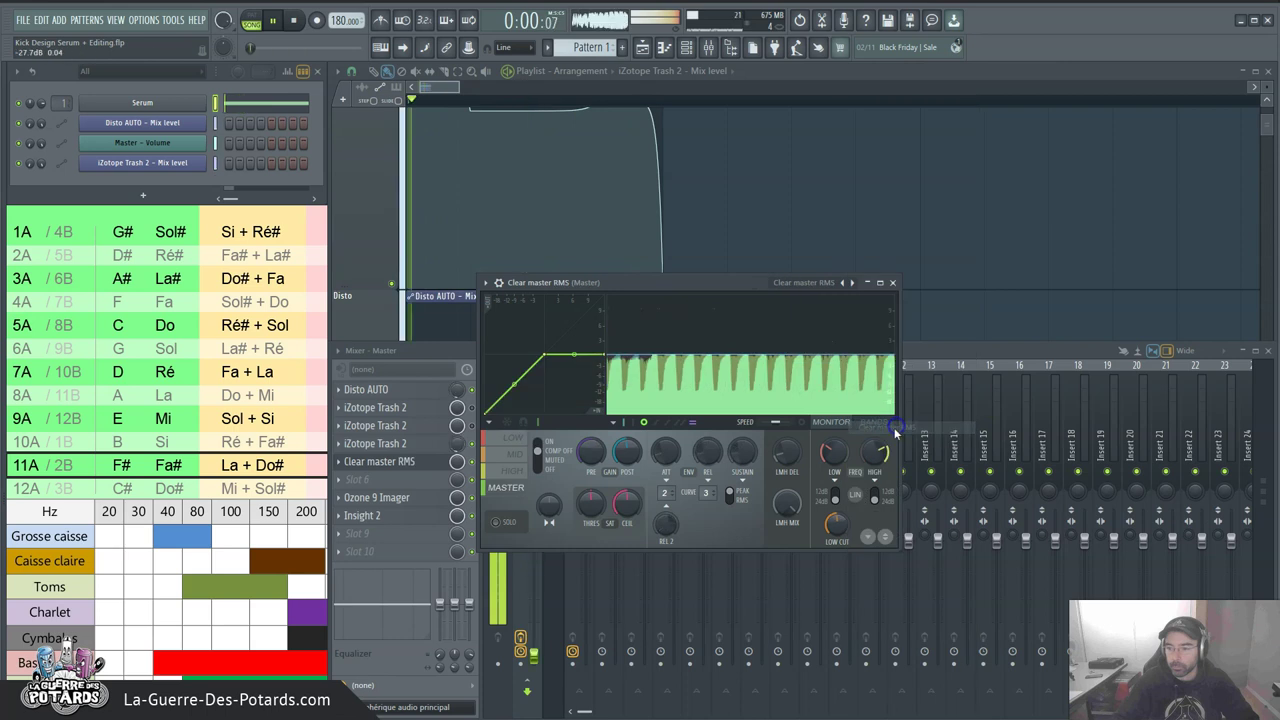
# Load the Max loudness 2 preset in Maximus, listen to the kick with it, stop playback and close the effect
pyautogui.rightClick(849, 284)
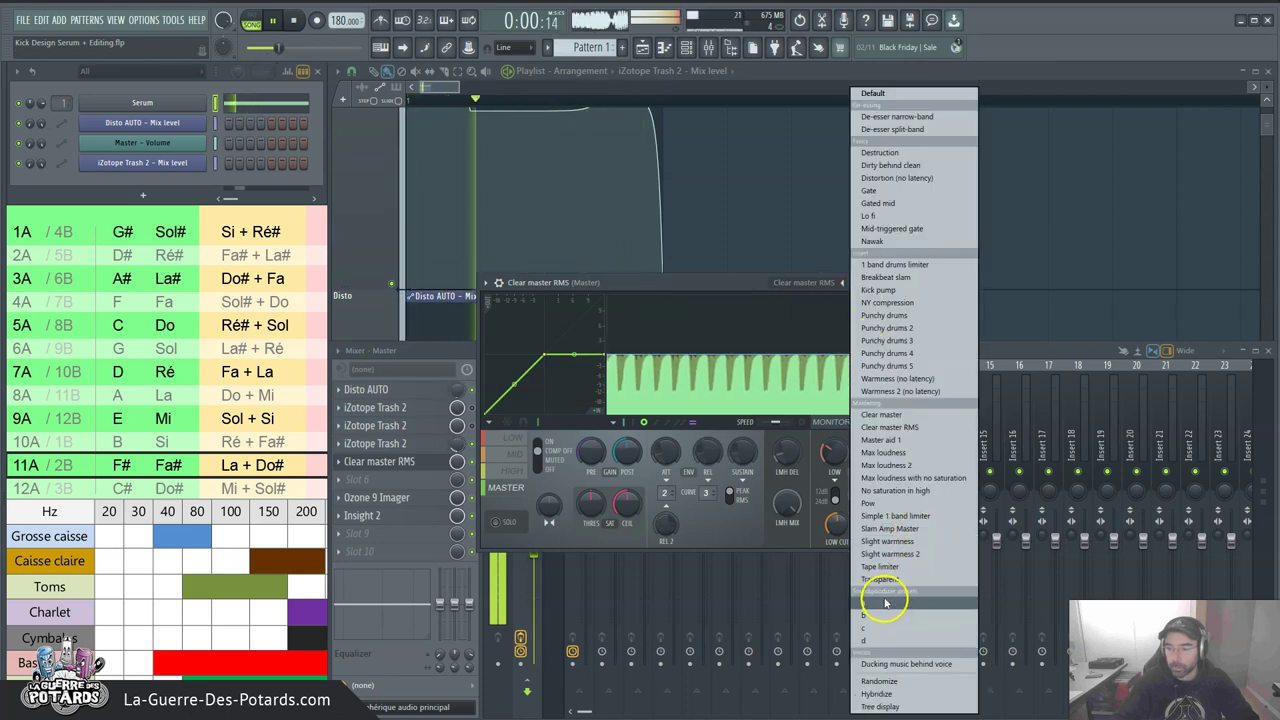
pyautogui.click(884, 465)
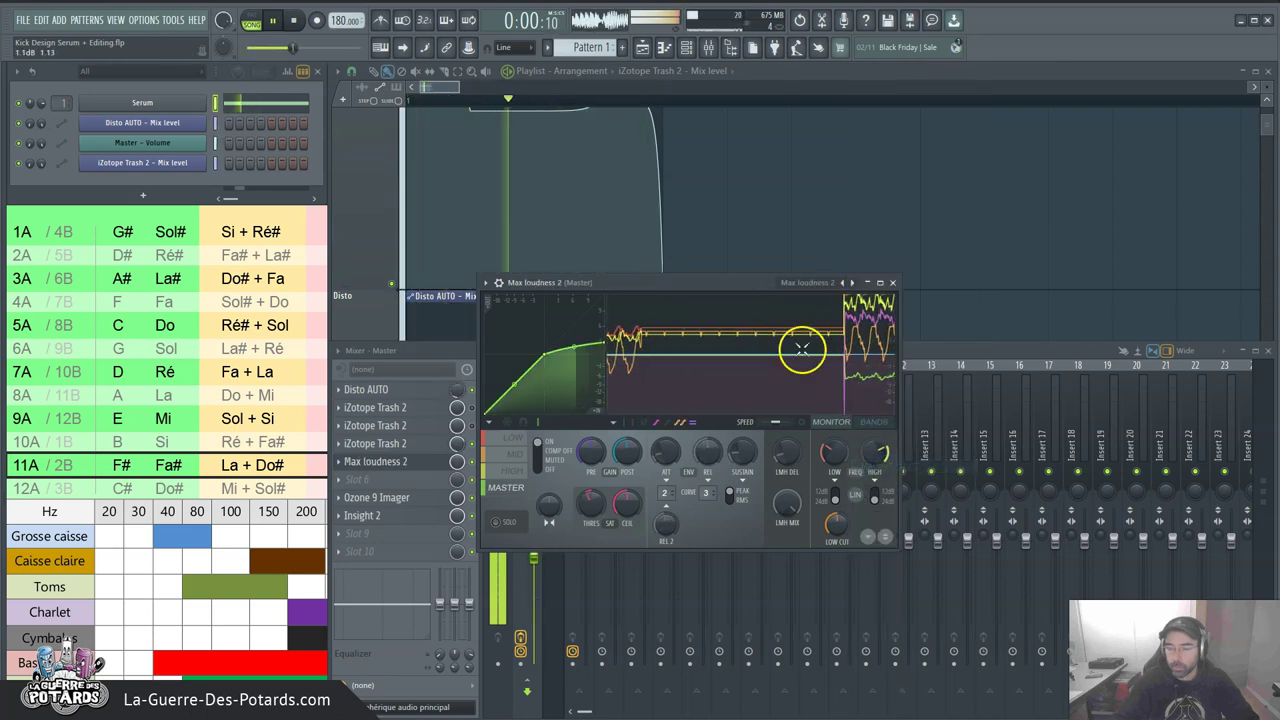
pyautogui.moveTo(717, 292); pyautogui.dragTo(800, 240)
pyautogui.press('space')
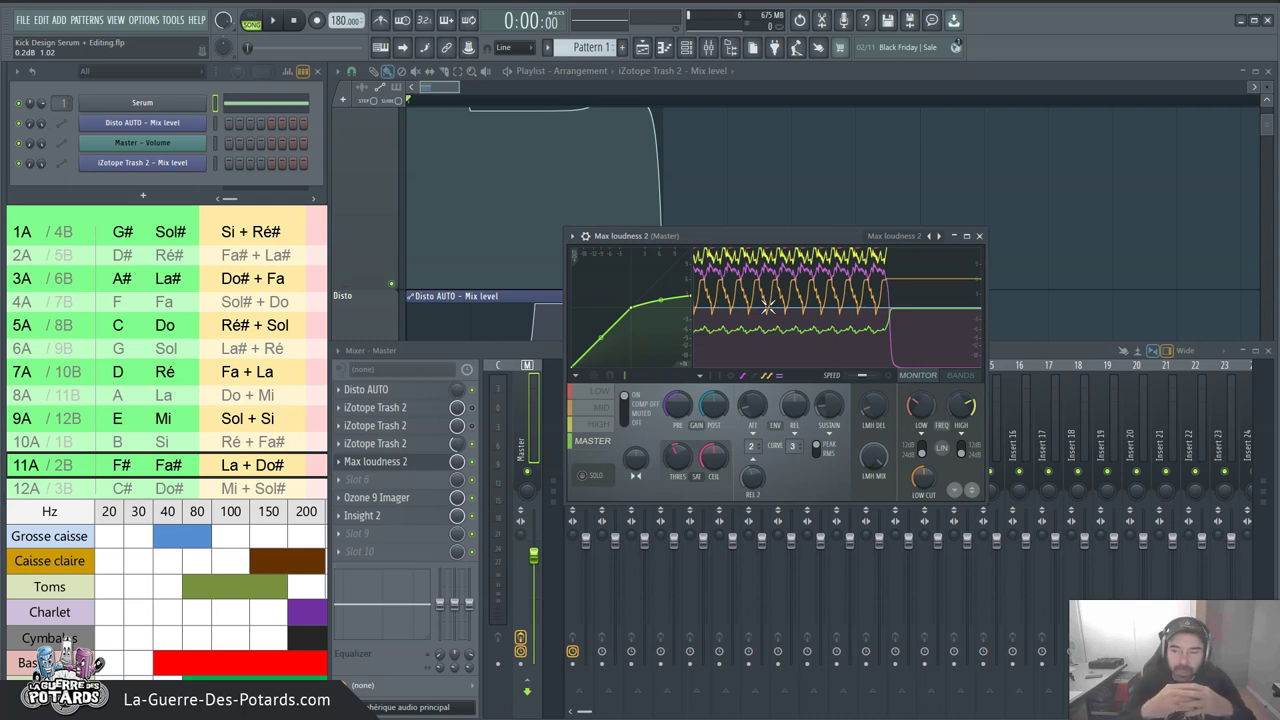
pyautogui.click(980, 236)
# Examine the Master volume, Disto AUTO and iZotope Trash 2 automation clips in the playlist, and play the kick with the mixer shown
pyautogui.scroll(3, 600, 185)
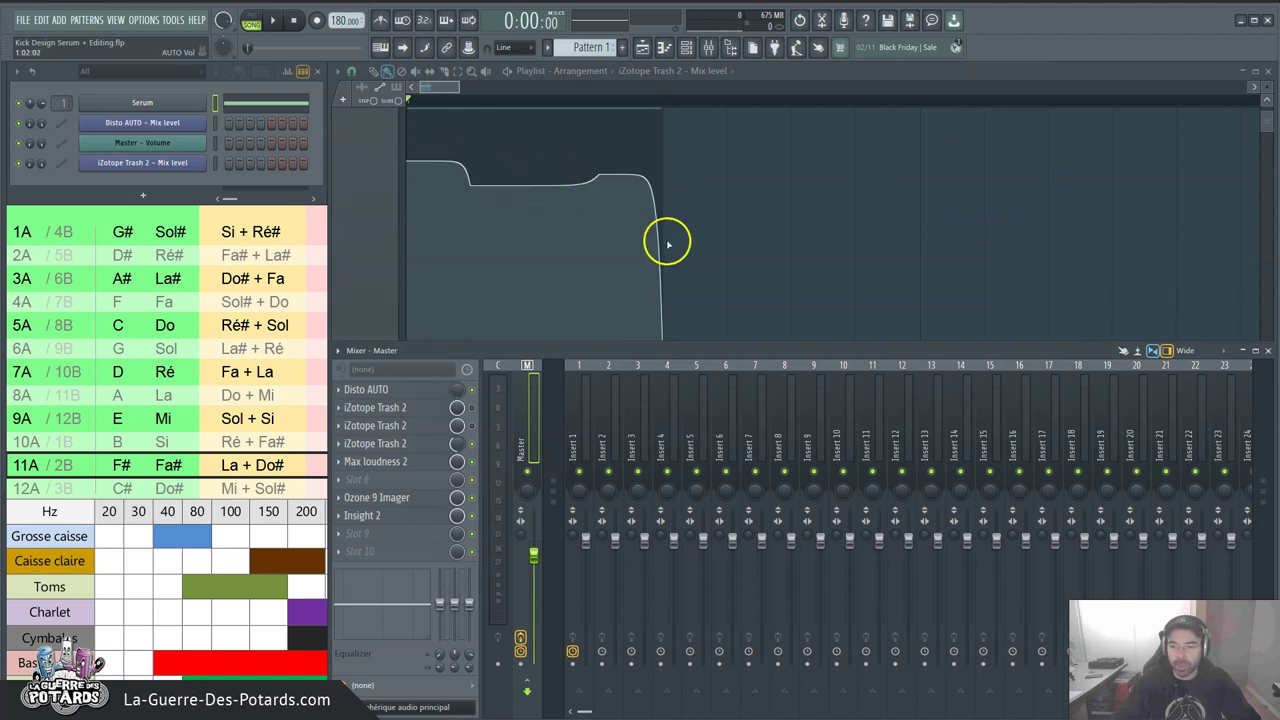
pyautogui.scroll(2, 478, 125)
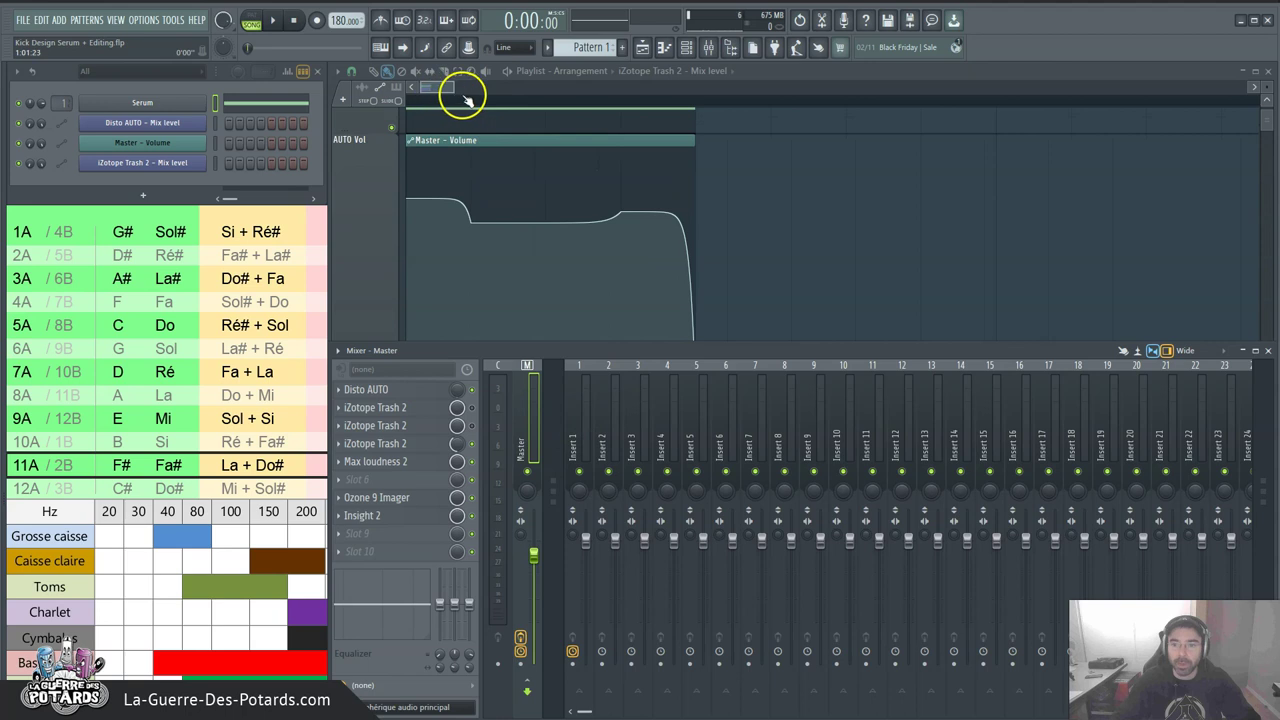
pyautogui.scroll(2, 460, 96)
pyautogui.scroll(-4, 490, 98)
pyautogui.press('F9')
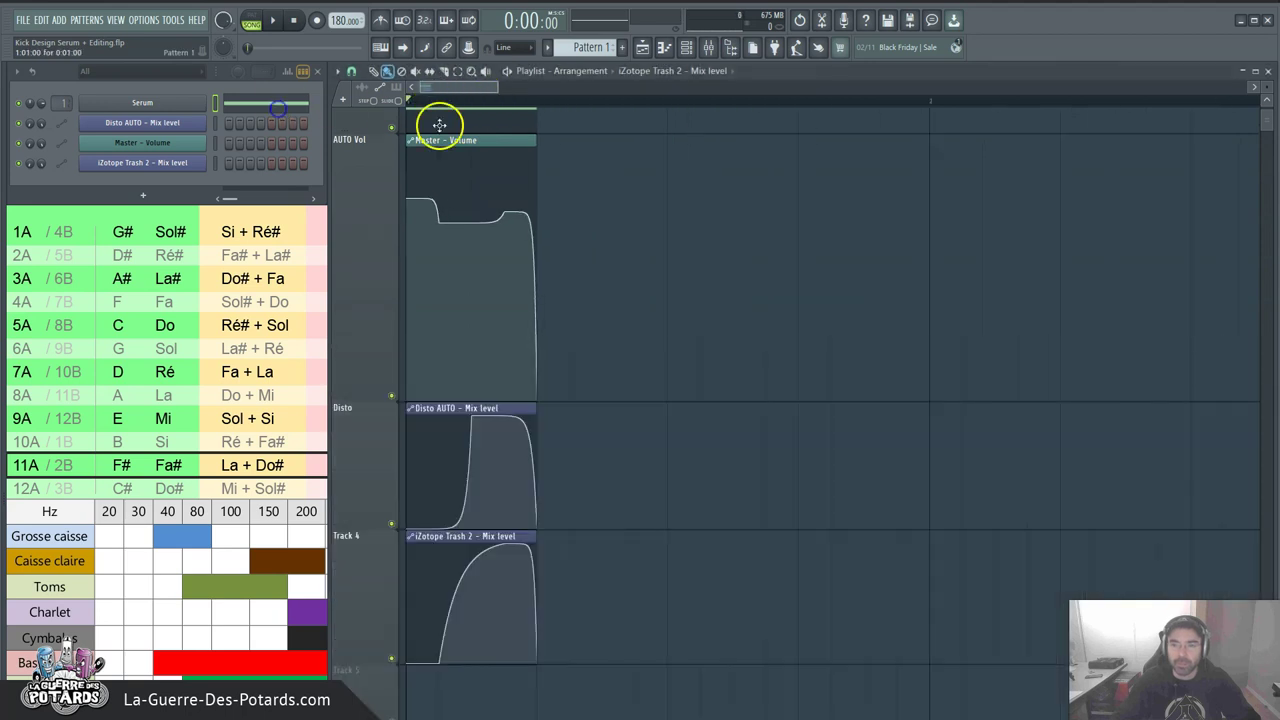
pyautogui.press('F9')
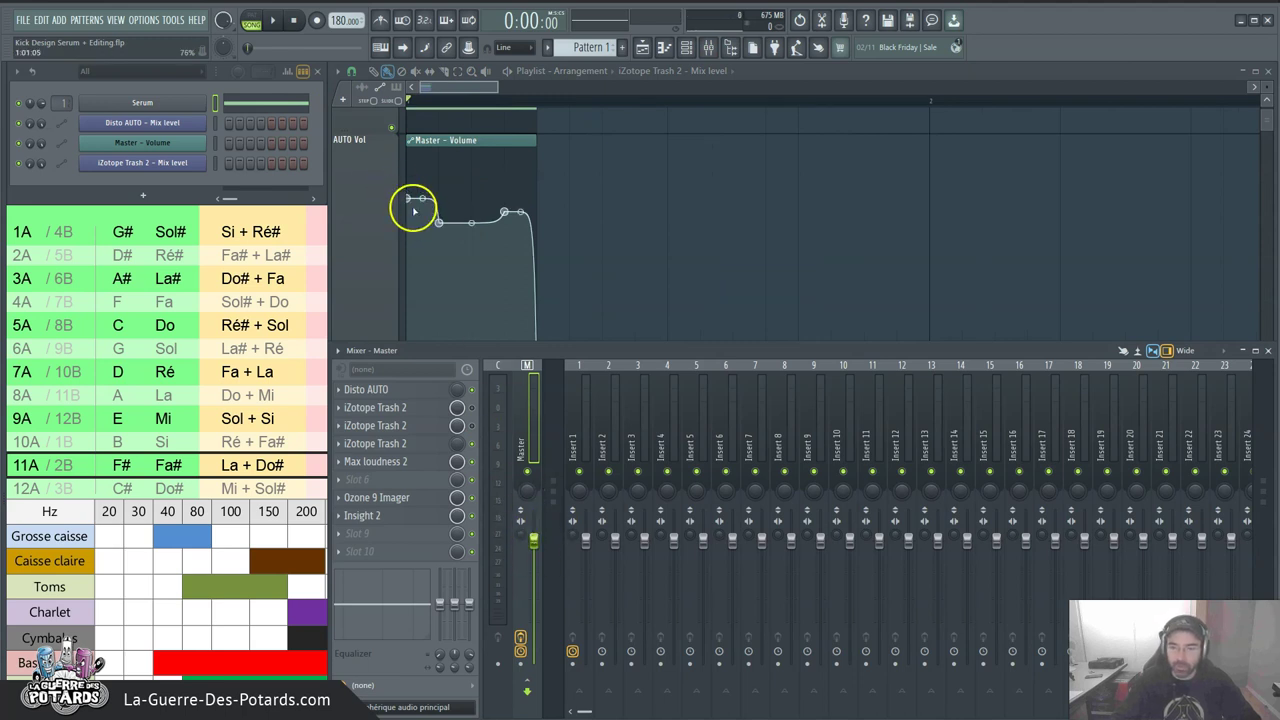
pyautogui.press('space')
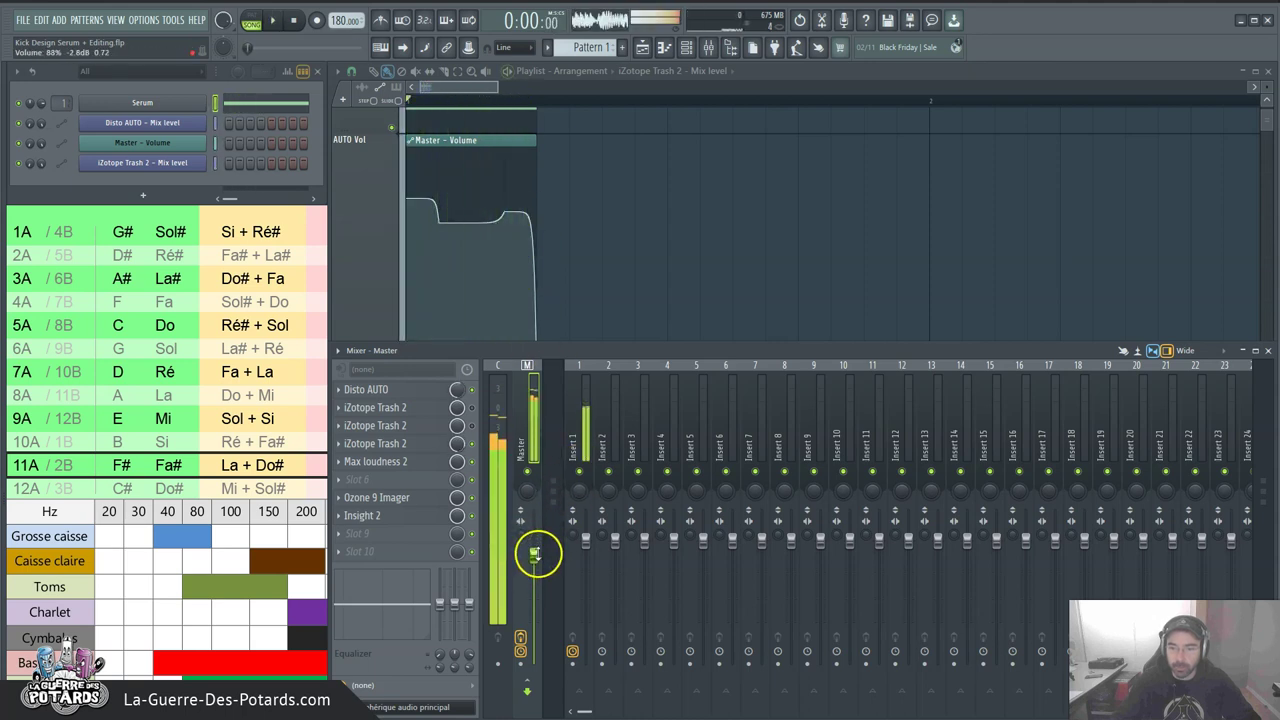
# Stop playback, open Ozone 9 Imager on the Master track, examine the stereo width of its four bands and close it
pyautogui.press('space')
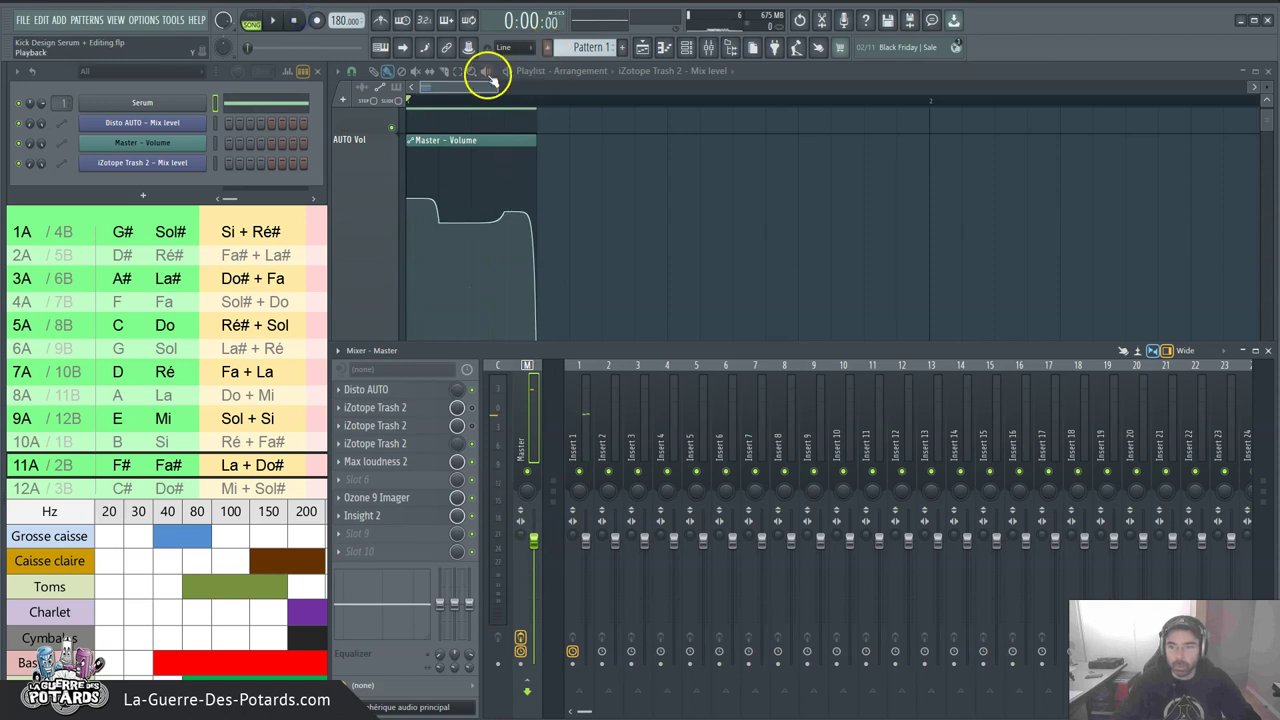
pyautogui.click(469, 89)
pyautogui.press('F9')
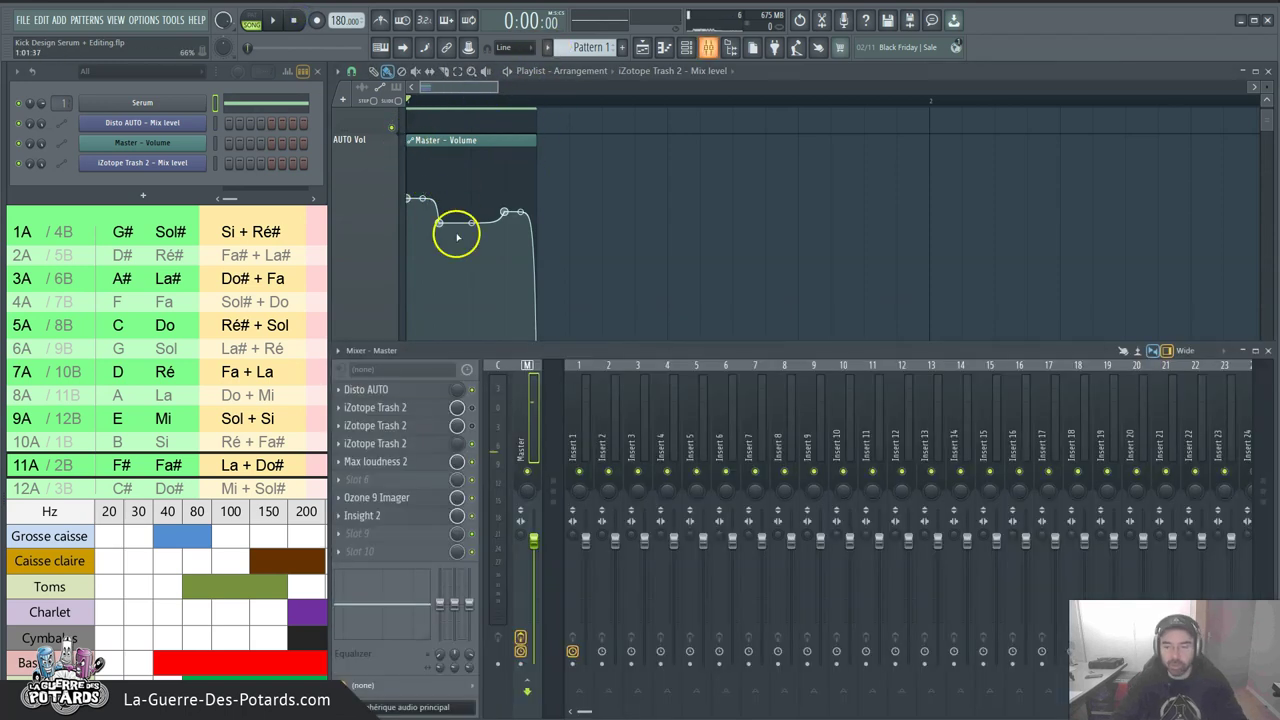
pyautogui.click(395, 502)
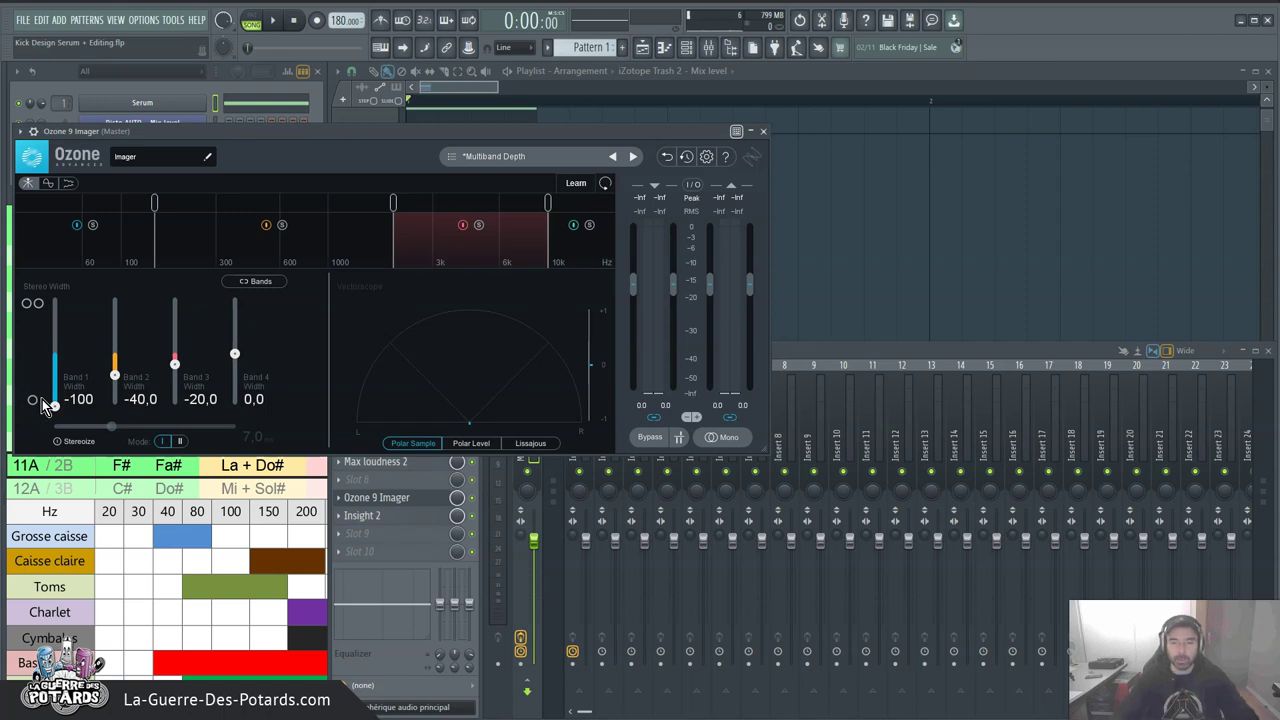
pyautogui.moveTo(157, 210)
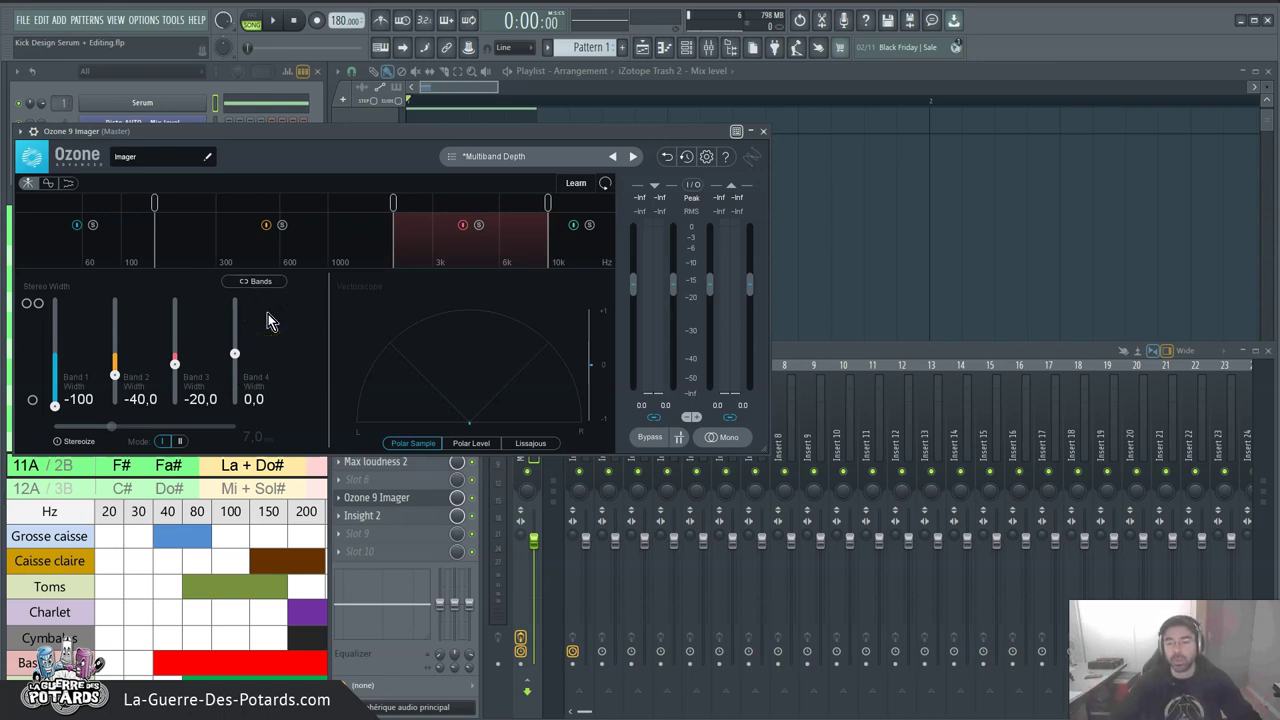
pyautogui.click(764, 132)
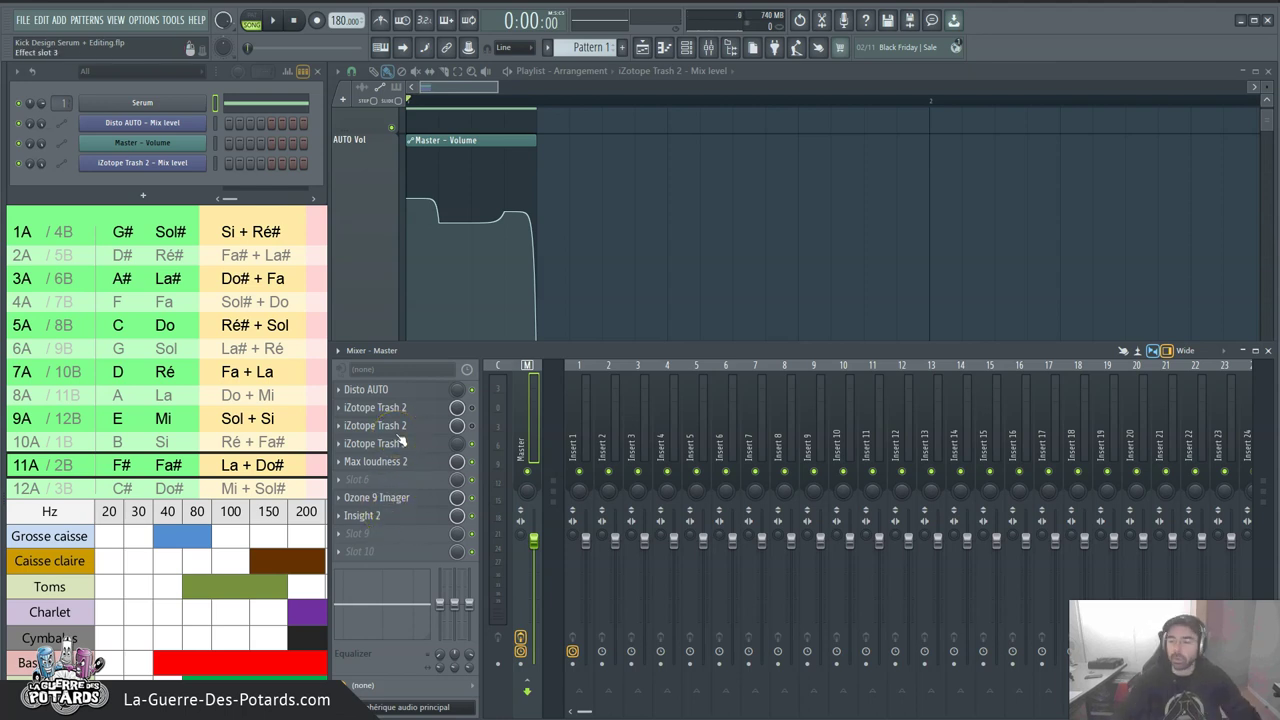
# Hide the mixer, switch to the Samples folder in File Explorer and look over the Comb, Warmness, Dirty and Punchy kick files
pyautogui.press('F9')
pyautogui.scroll(2, 450, 86)
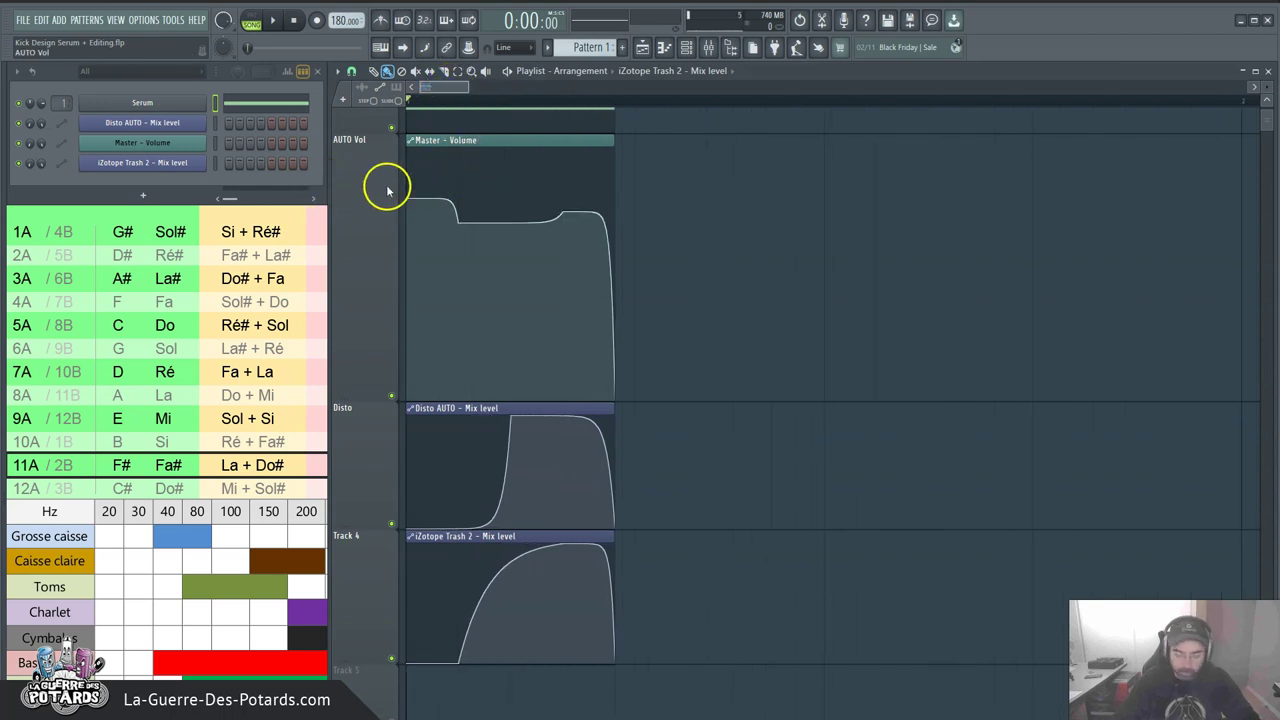
pyautogui.hotkey('alt', 'Tab')
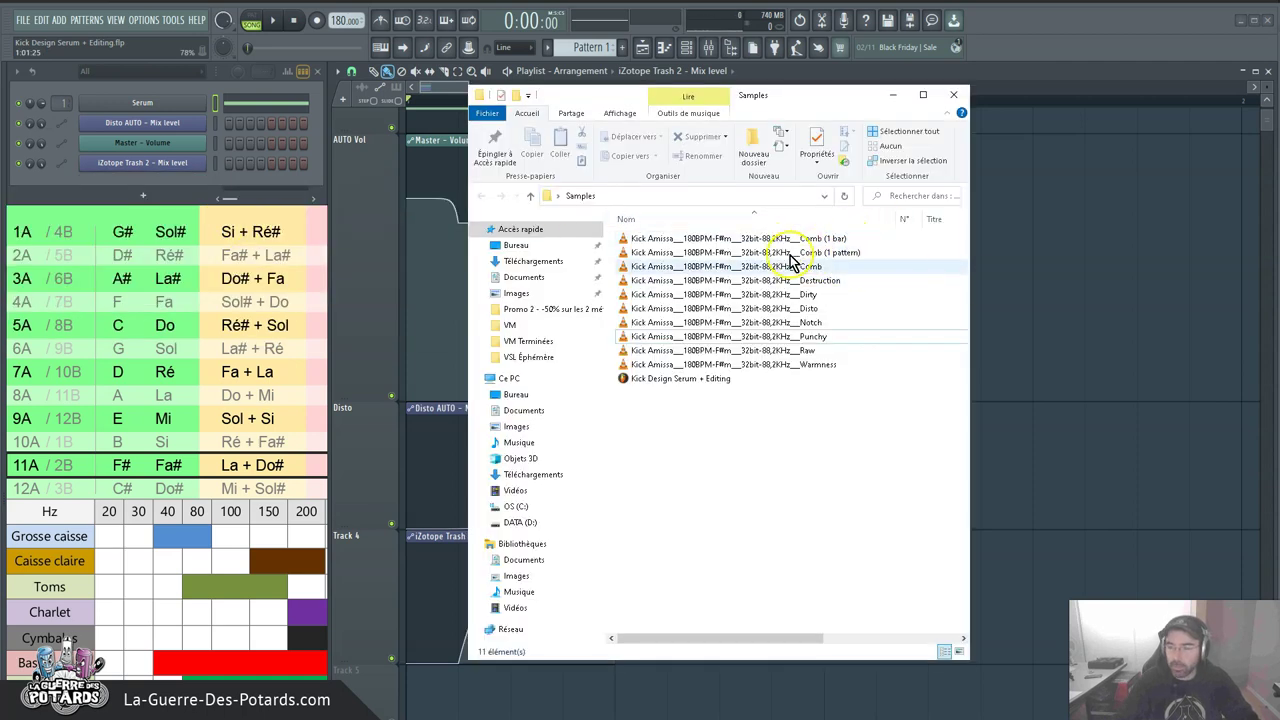
pyautogui.click(745, 267)
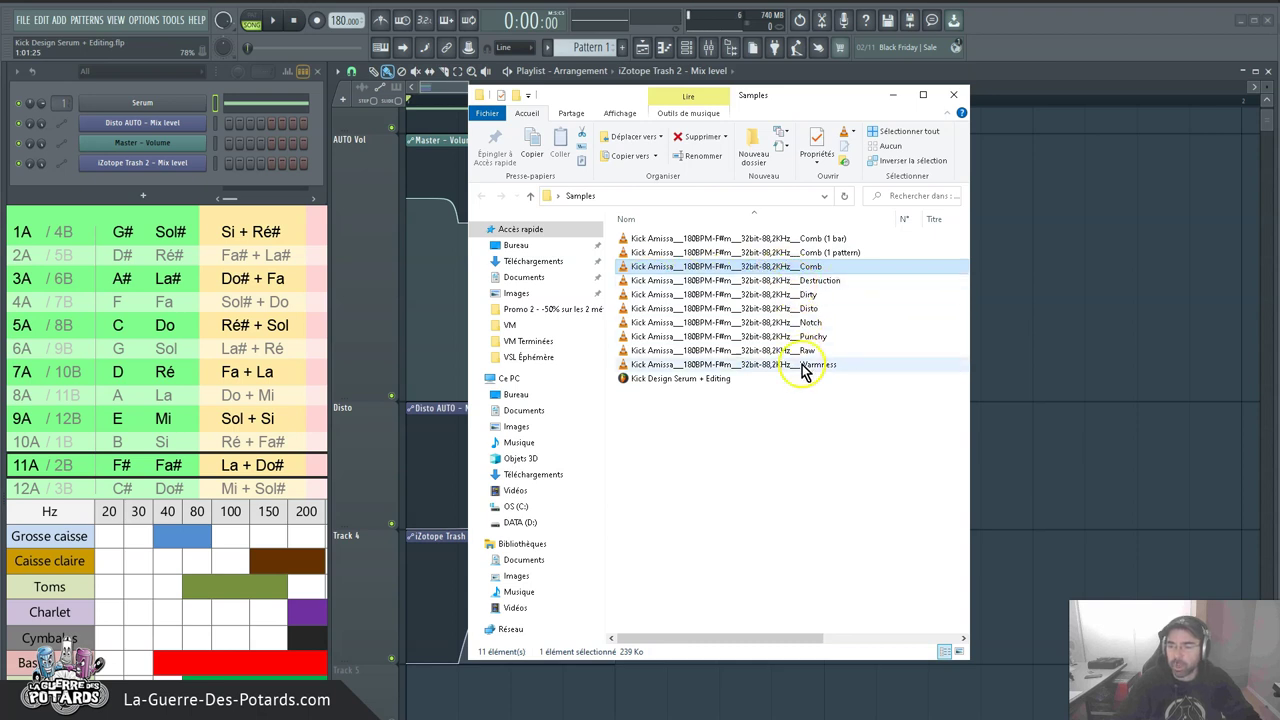
pyautogui.click(777, 365)
pyautogui.click(757, 294)
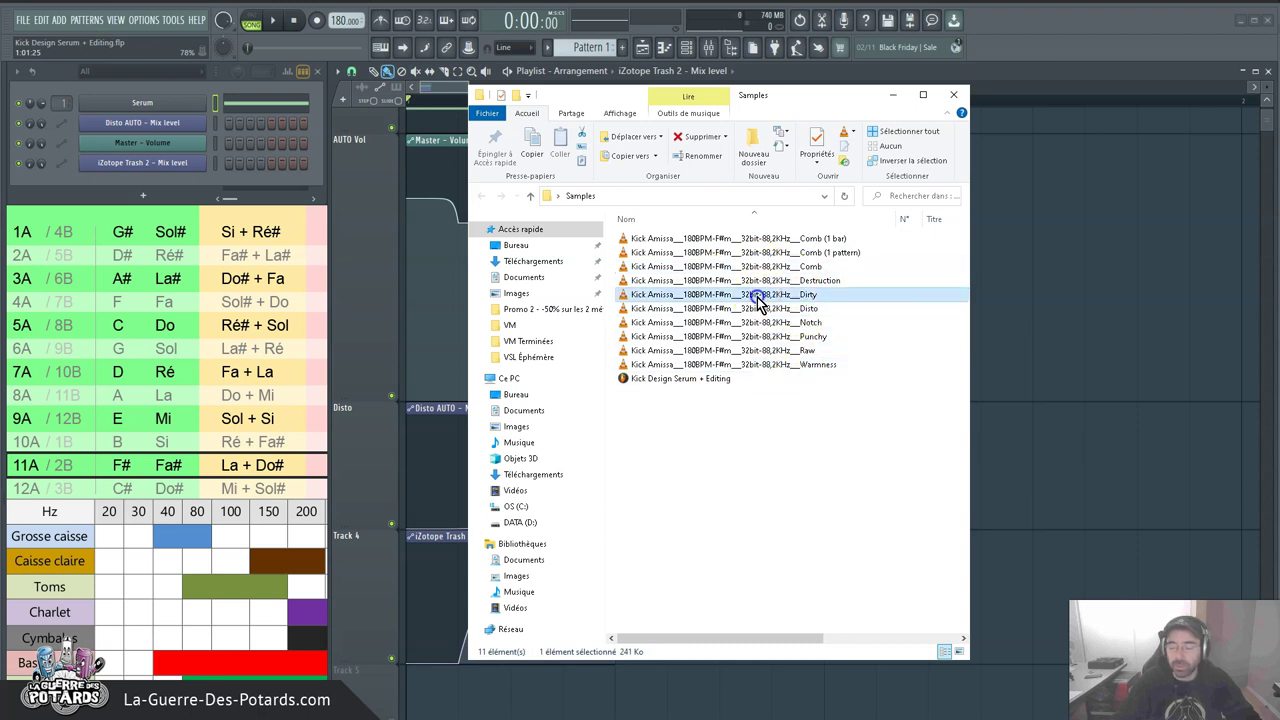
pyautogui.click(728, 336)
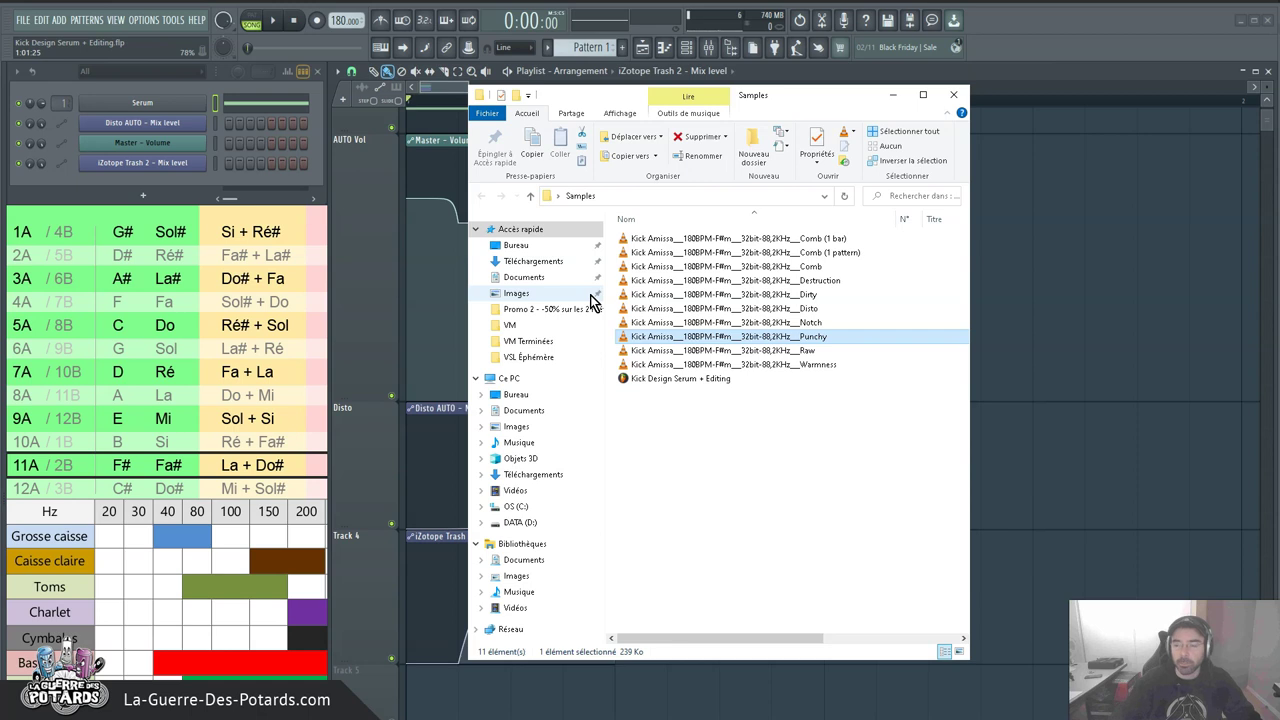
# Play the Comb, Dirty and Notch kick samples one after another in VLC, closing the player after each
pyautogui.click(765, 293)
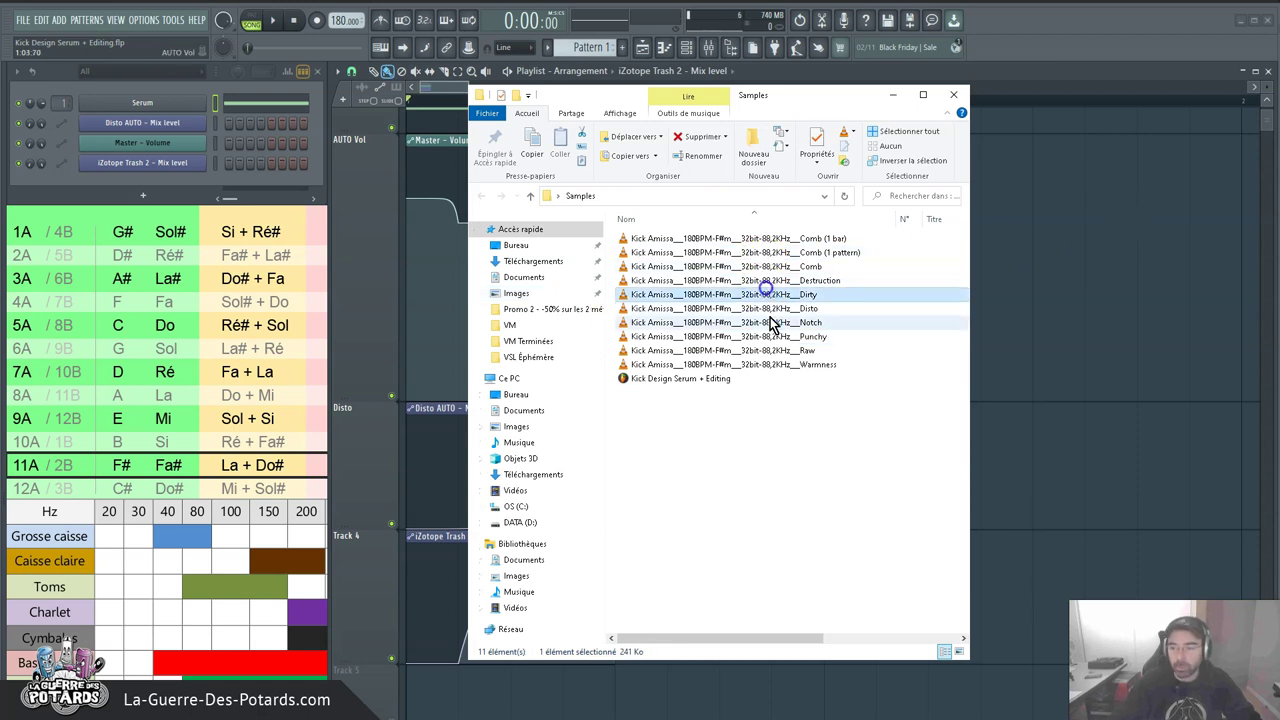
pyautogui.moveTo(788, 291); pyautogui.dragTo(793, 303)
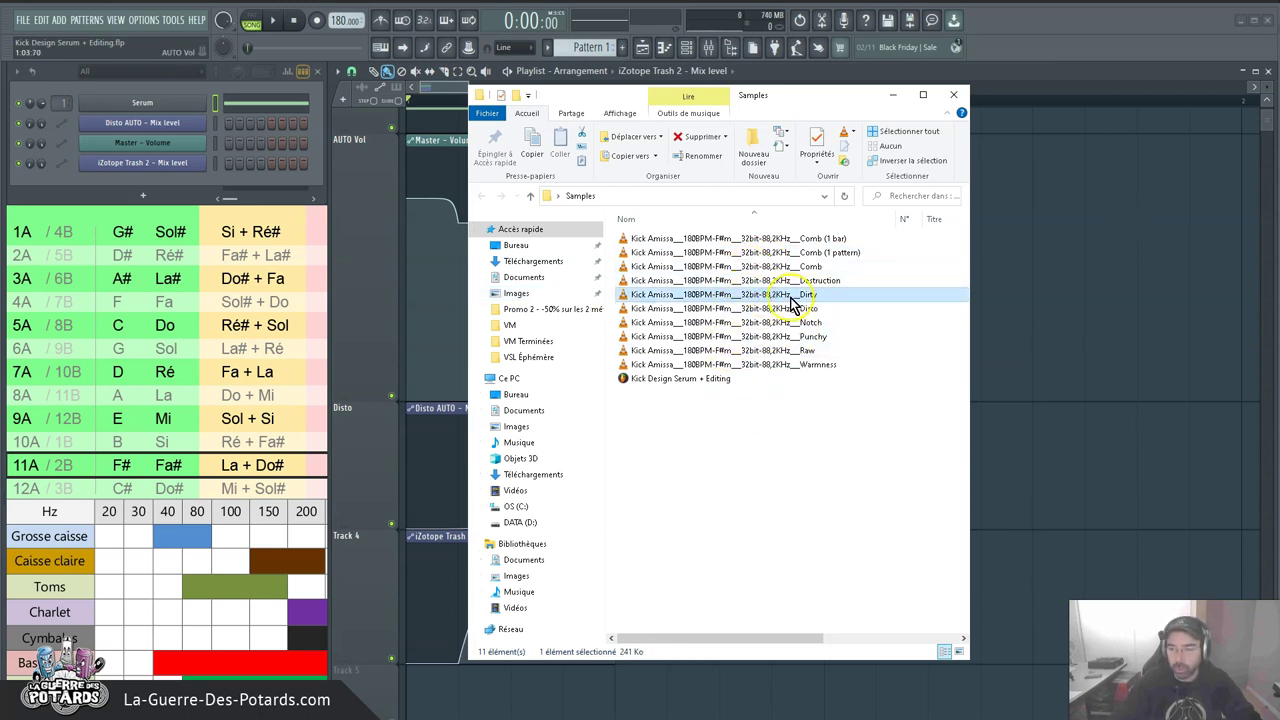
pyautogui.click(745, 267)
pyautogui.hotkey('alt', 'F8')
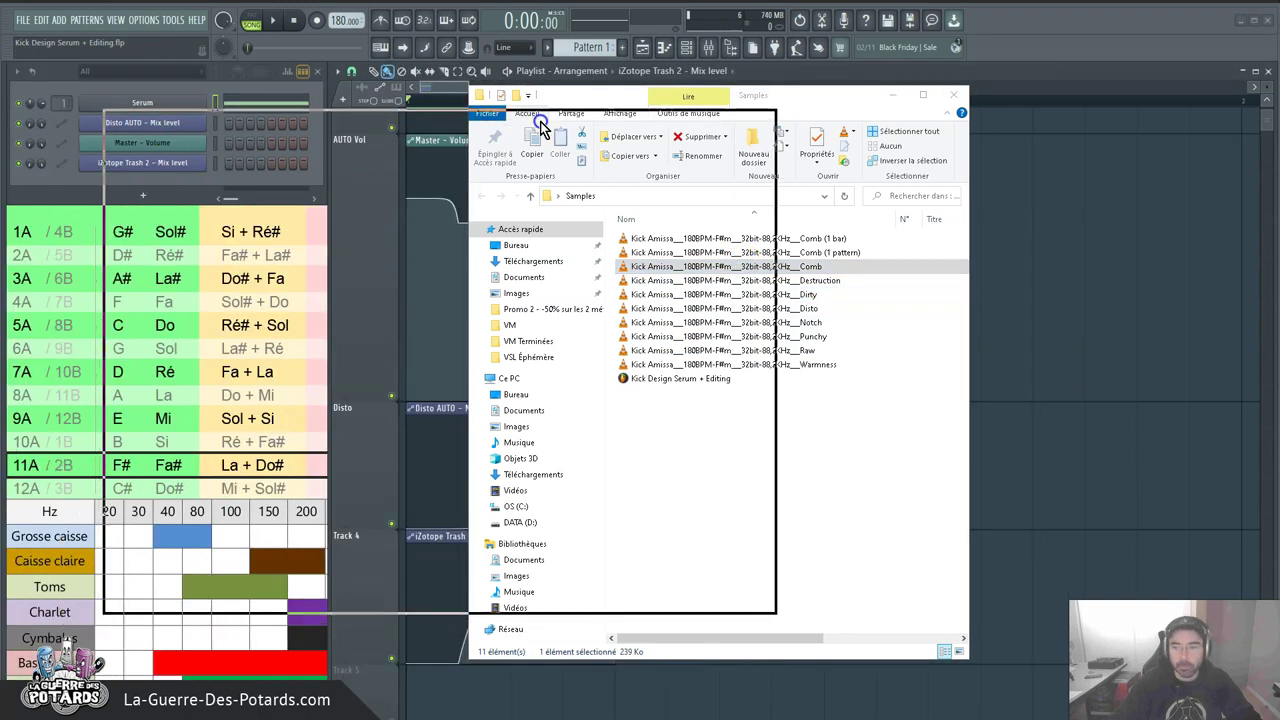
pyautogui.click(792, 135)
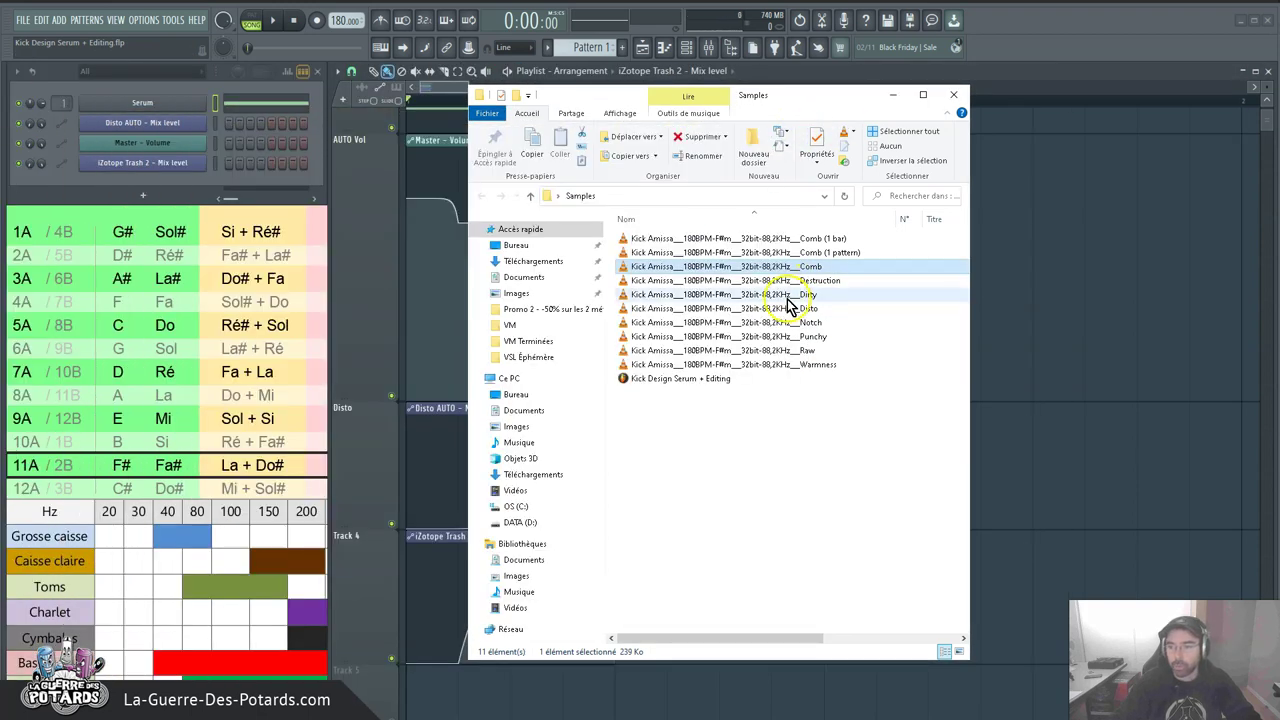
pyautogui.doubleClick(790, 296)
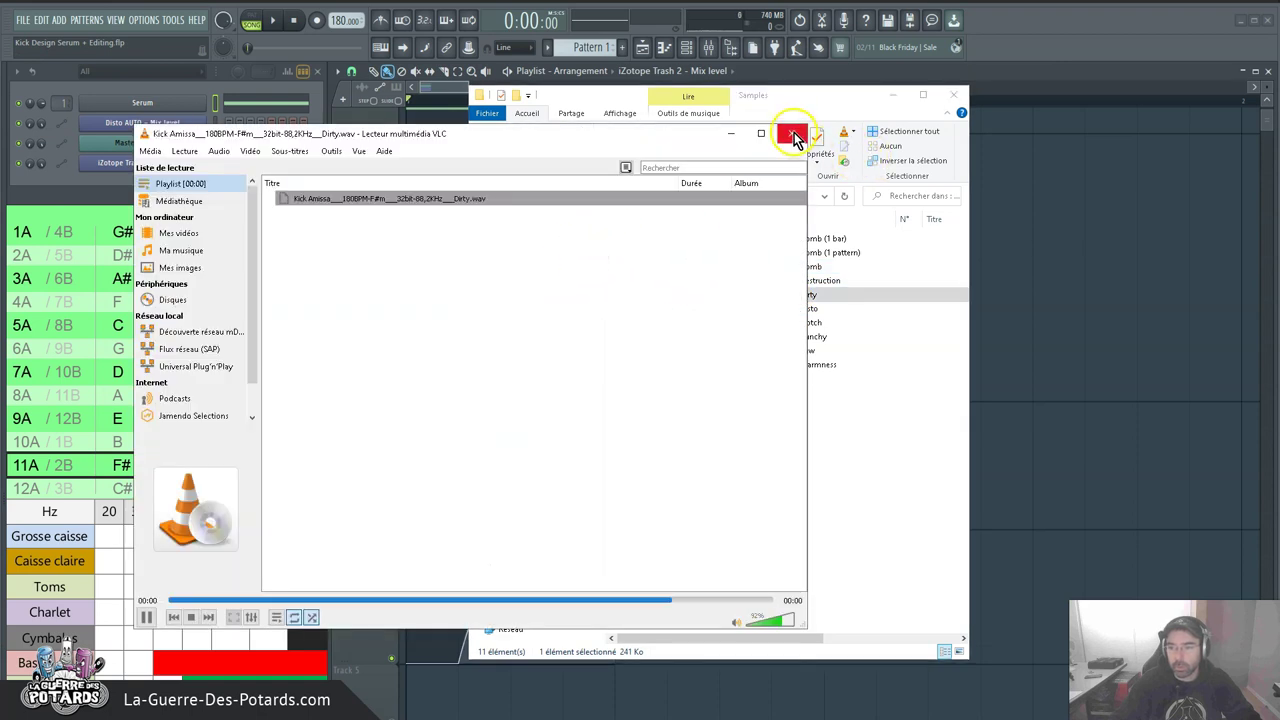
pyautogui.click(792, 133)
pyautogui.doubleClick(804, 323)
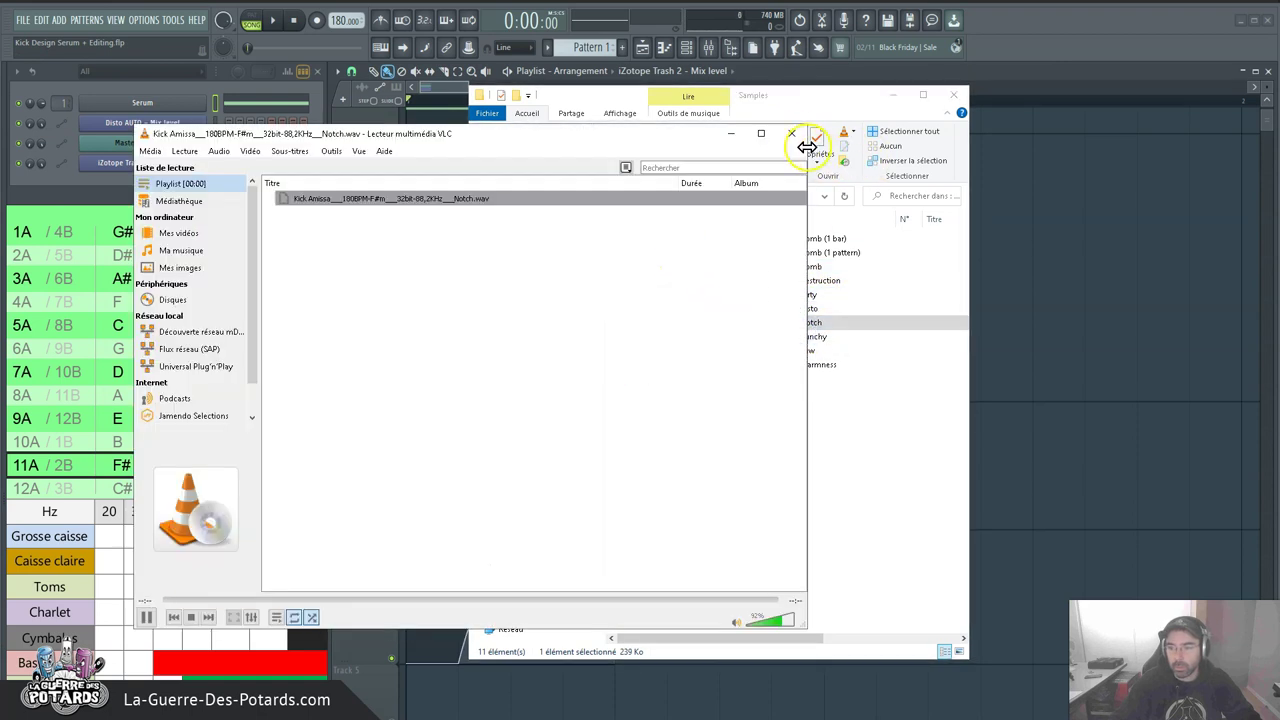
pyautogui.click(792, 133)
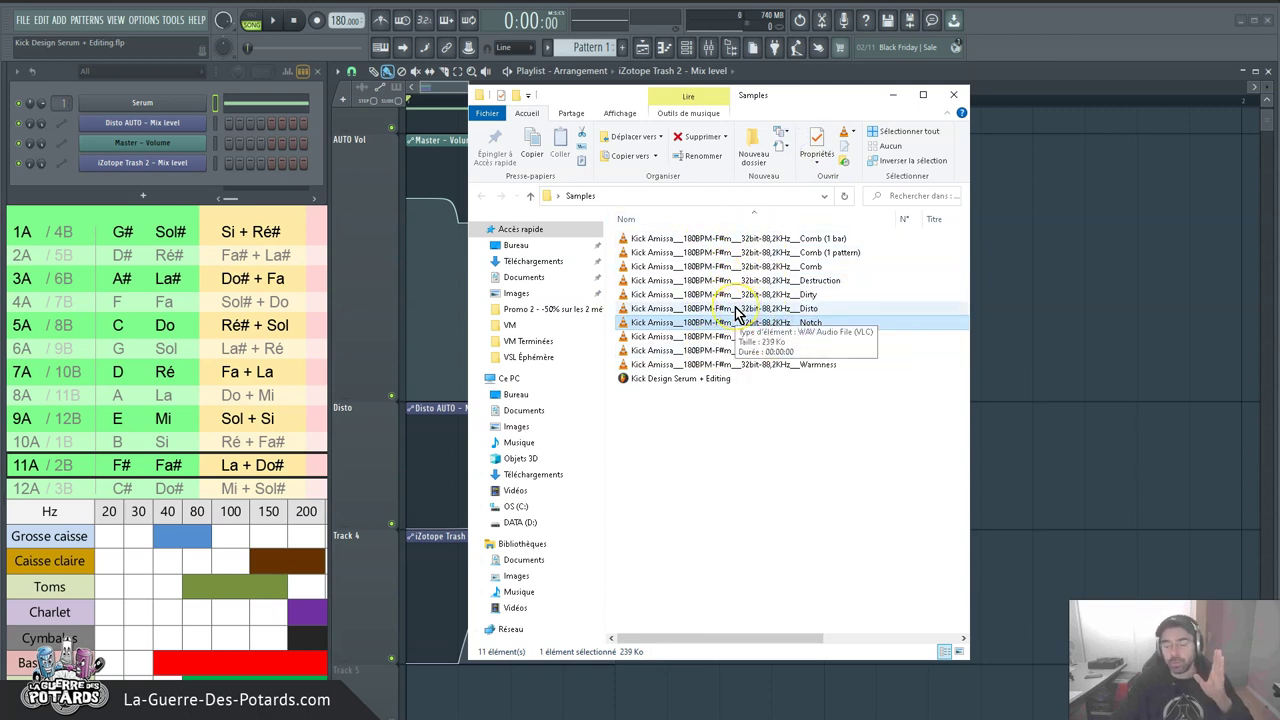
# Review the Disto and Notch variants among the exported kick samples
pyautogui.click(764, 336)
pyautogui.click(643, 309)
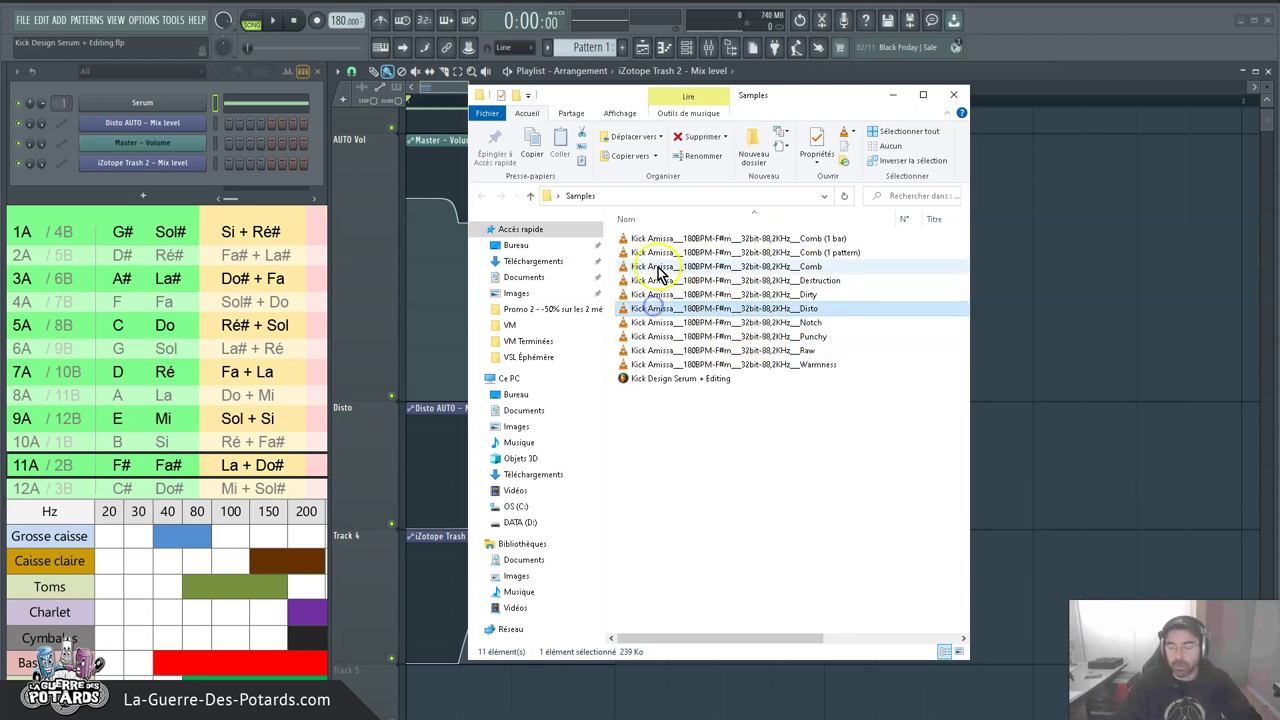
pyautogui.click(641, 312)
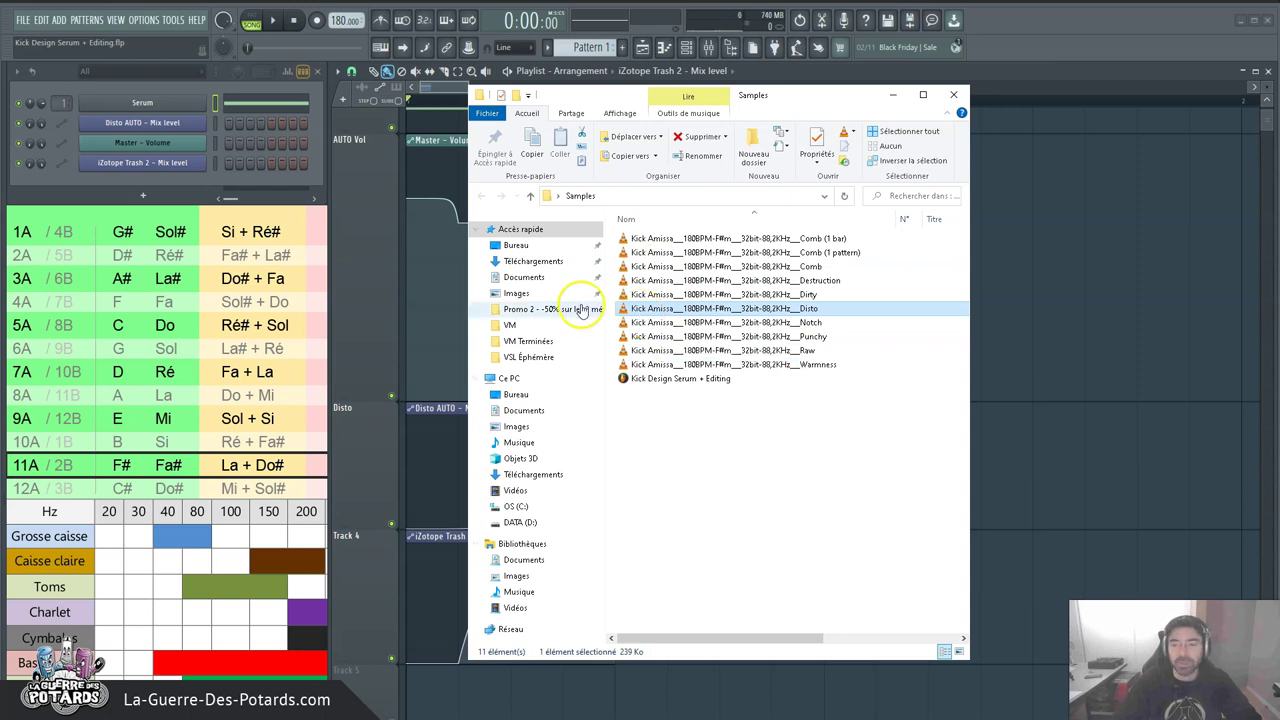
pyautogui.click(622, 322)
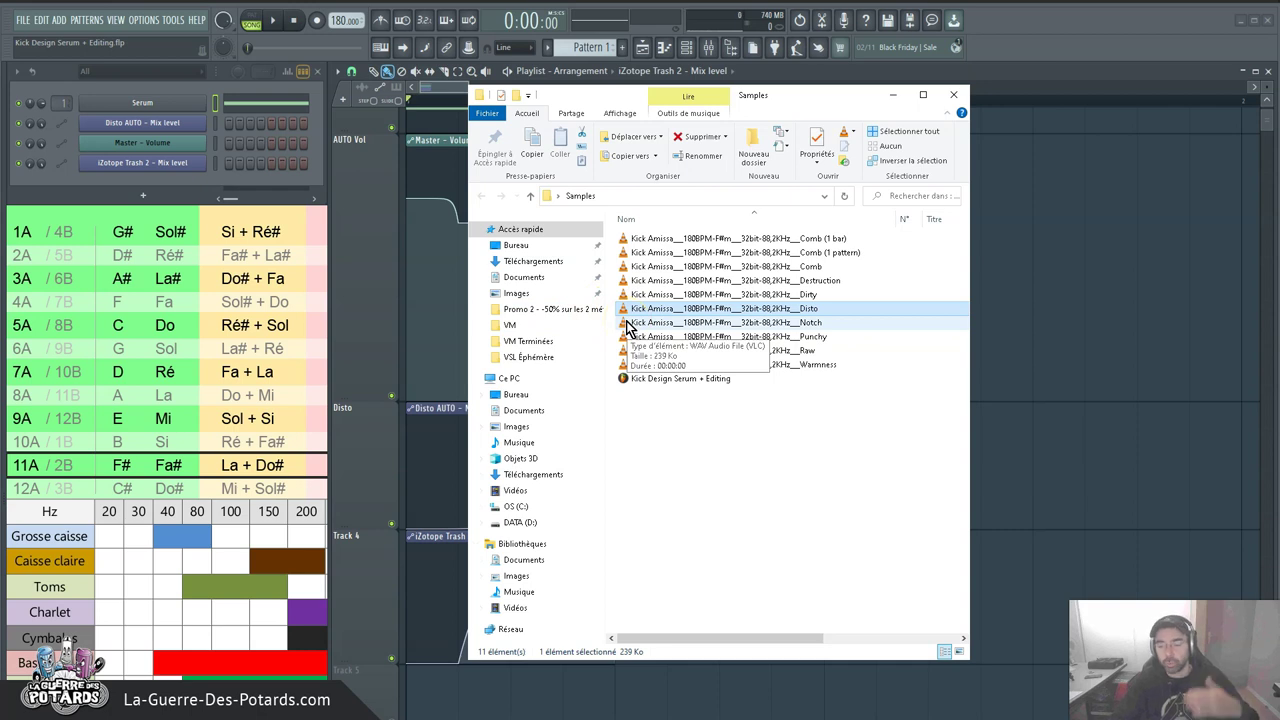
pyautogui.click(654, 323)
pyautogui.click(647, 325)
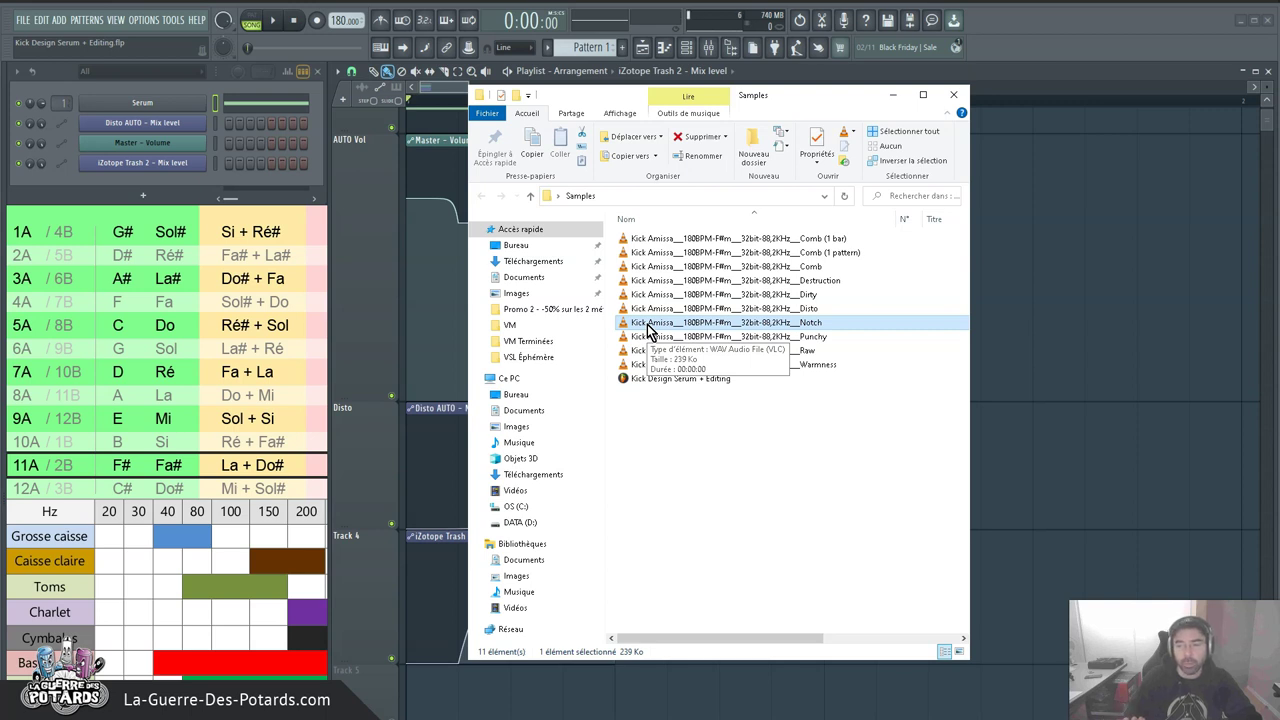
pyautogui.click(700, 330)
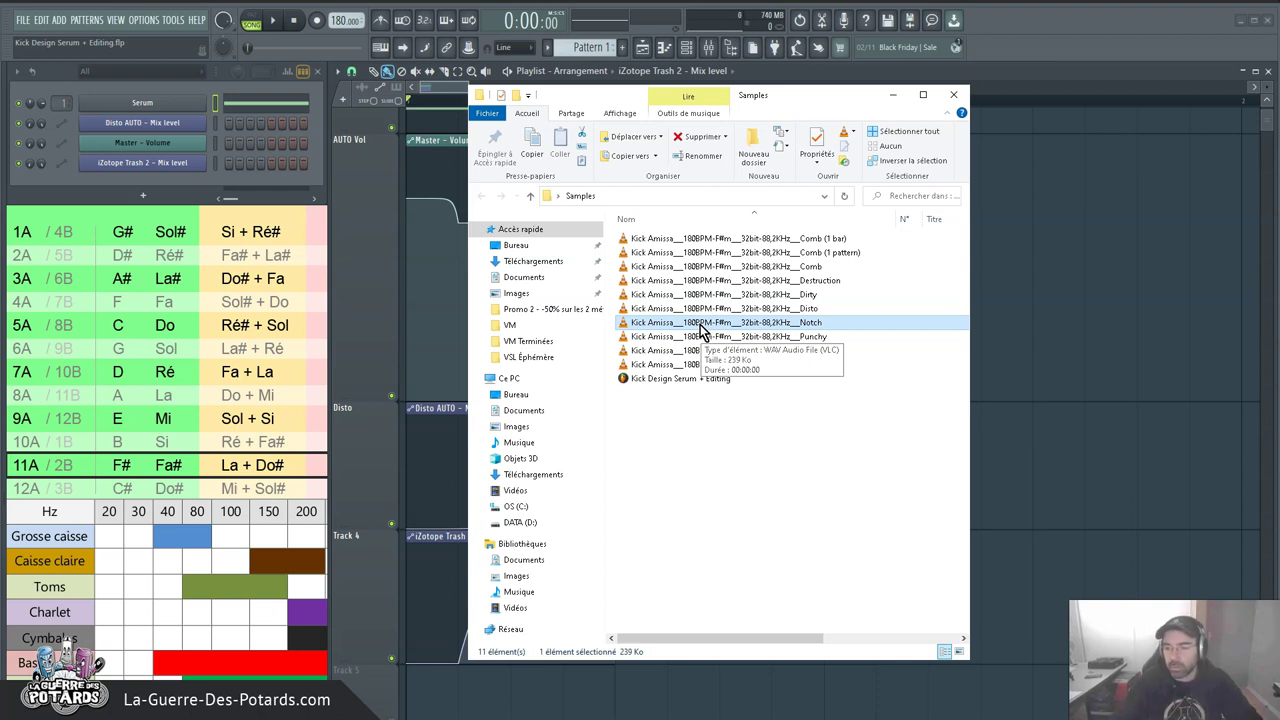
pyautogui.moveTo(700, 323)
pyautogui.mouseDown()
pyautogui.moveTo(735, 320)
pyautogui.moveTo(694, 322)
pyautogui.moveTo(726, 334)
pyautogui.moveTo(714, 337)
pyautogui.moveTo(720, 273)
pyautogui.moveTo(714, 334)
pyautogui.moveTo(698, 333)
pyautogui.mouseUp()
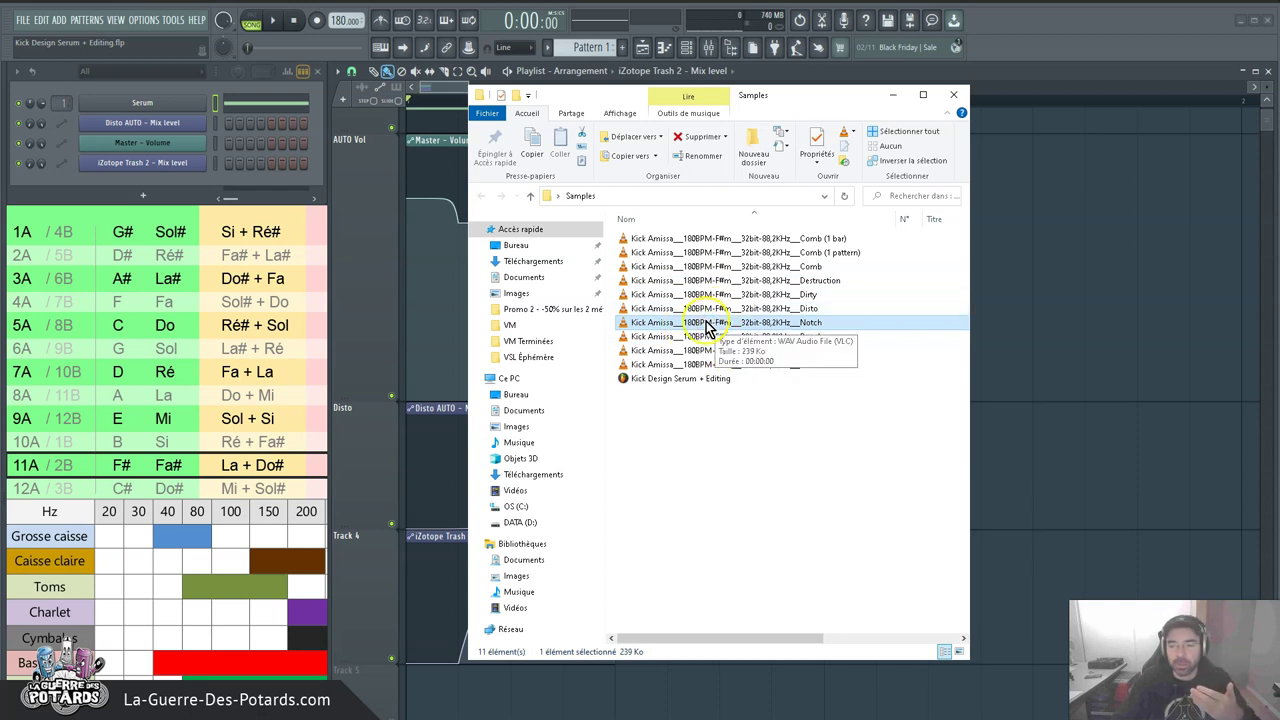
# Compare the Comb, Destruction and Warmness kick files in the Samples folder
pyautogui.click(698, 270)
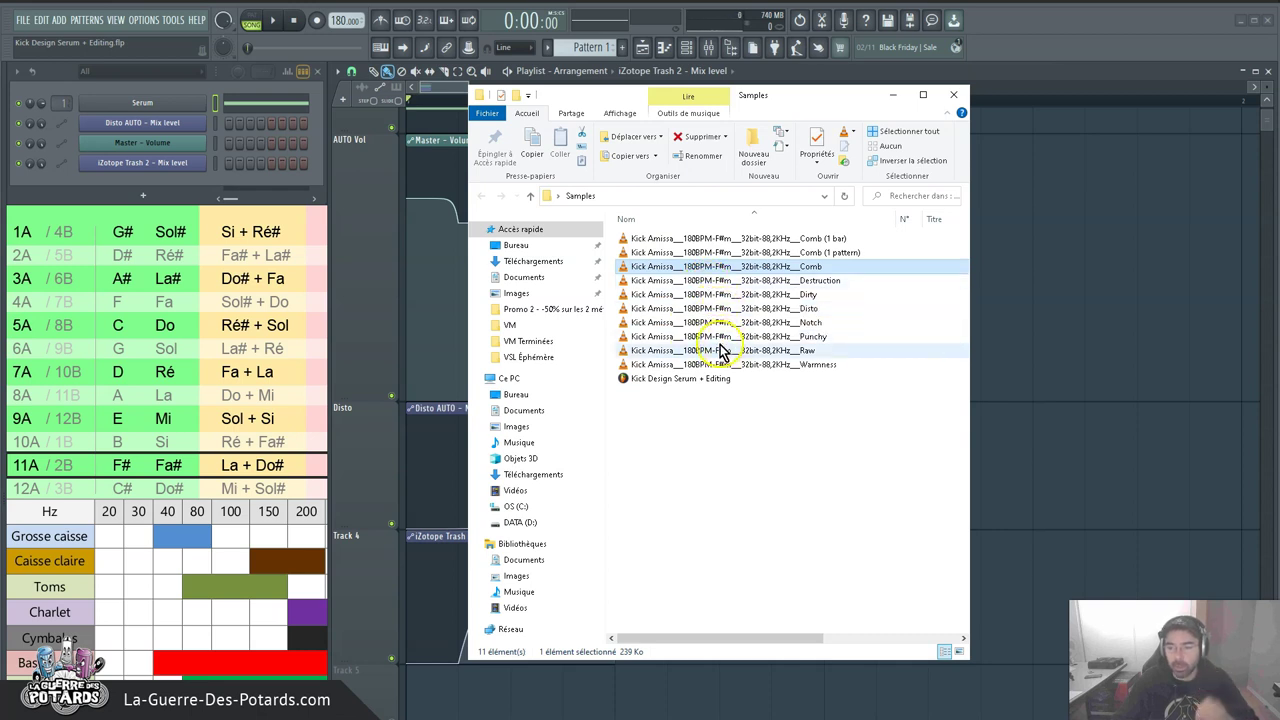
pyautogui.click(746, 282)
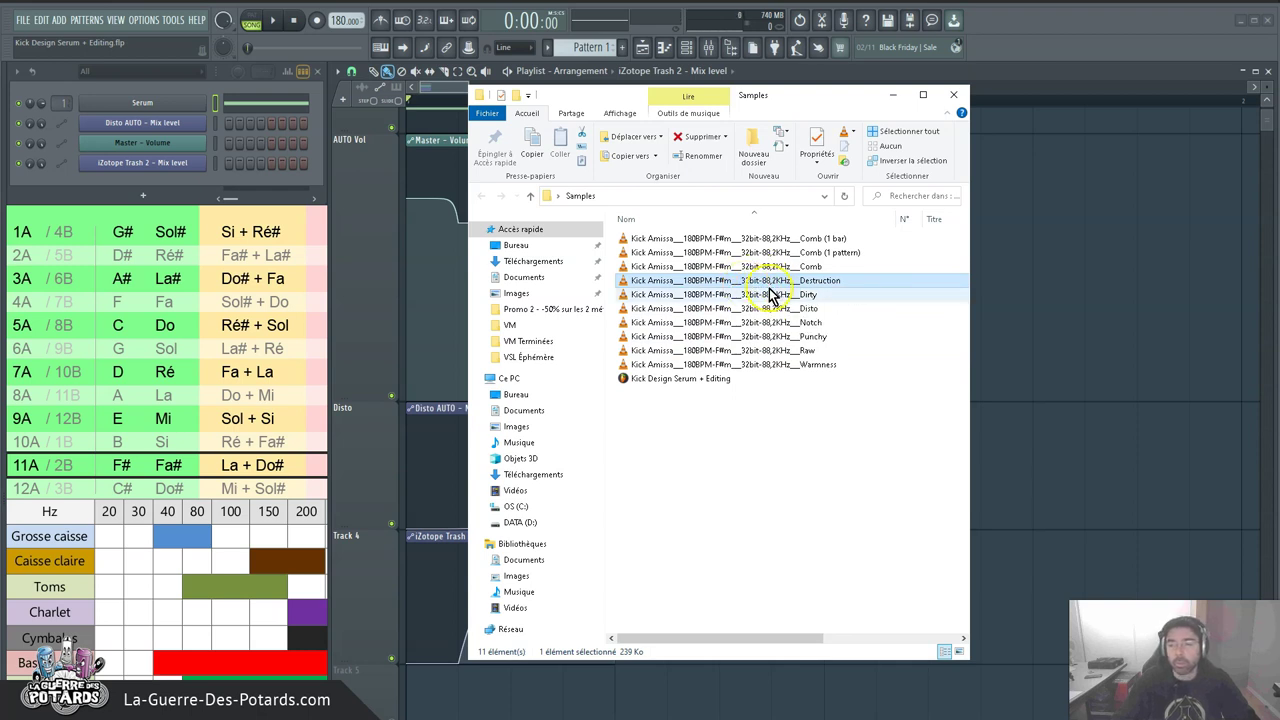
pyautogui.click(733, 295)
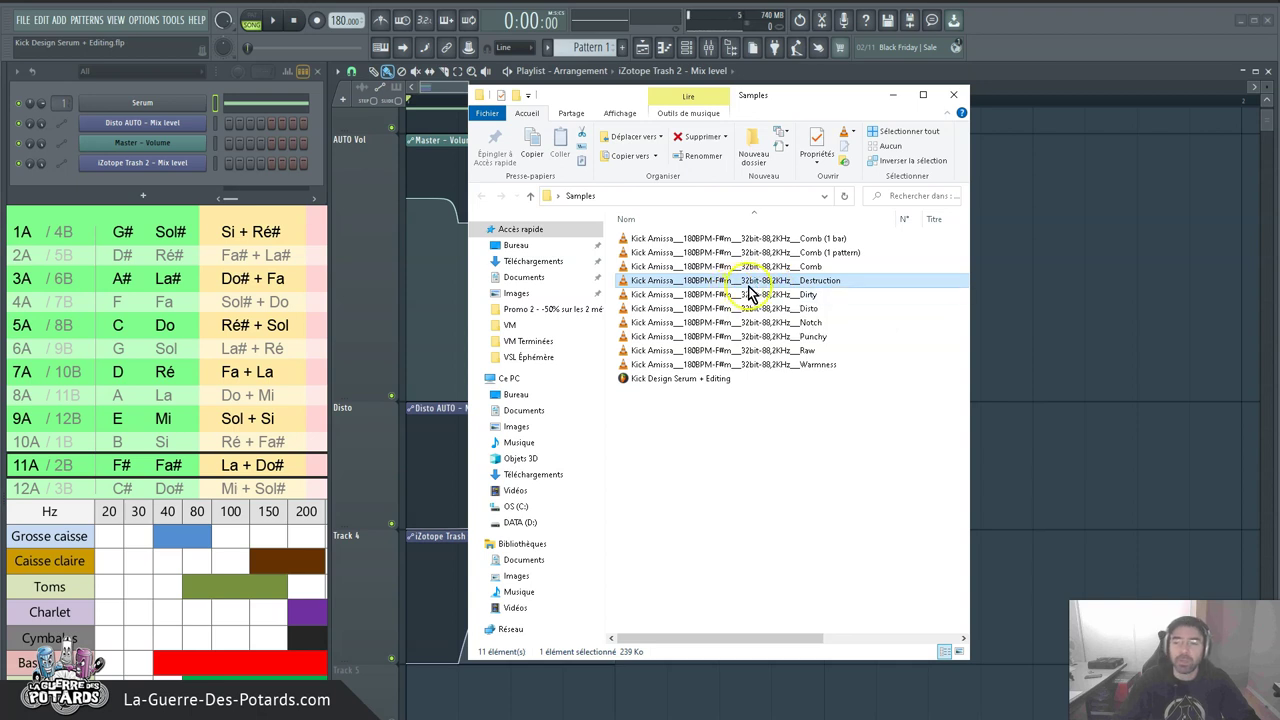
pyautogui.click(741, 288)
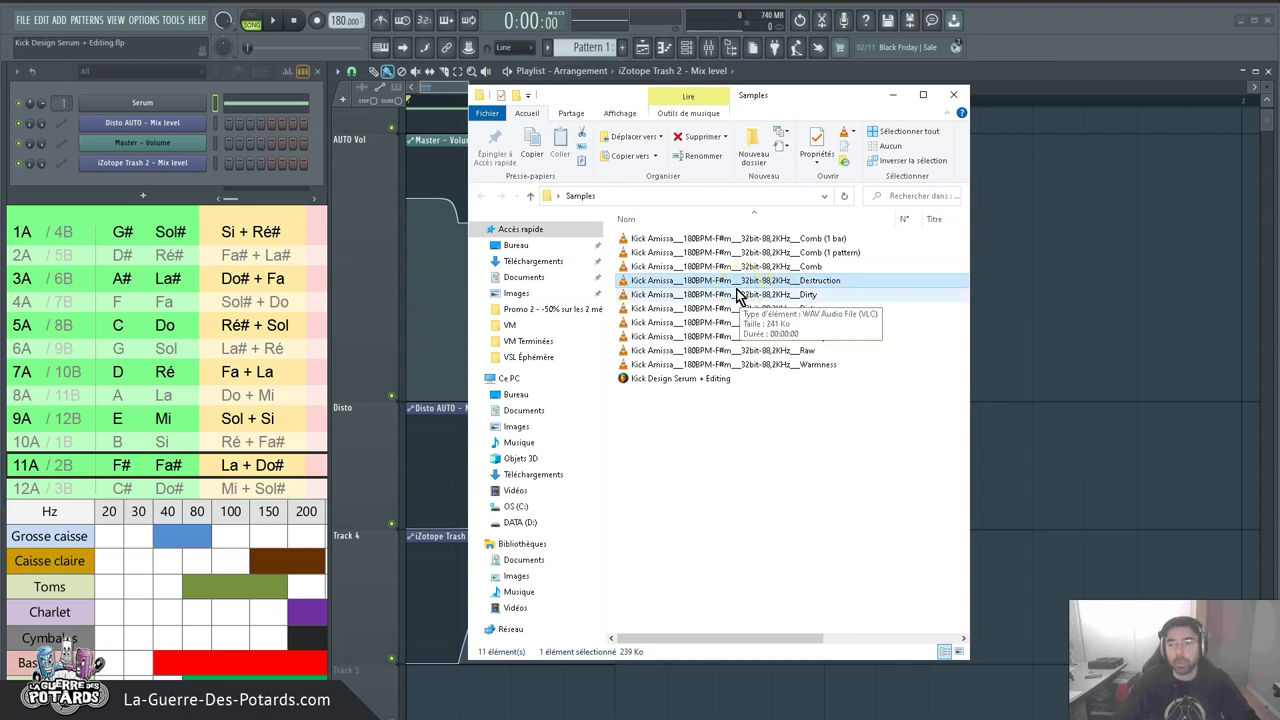
pyautogui.click(727, 288)
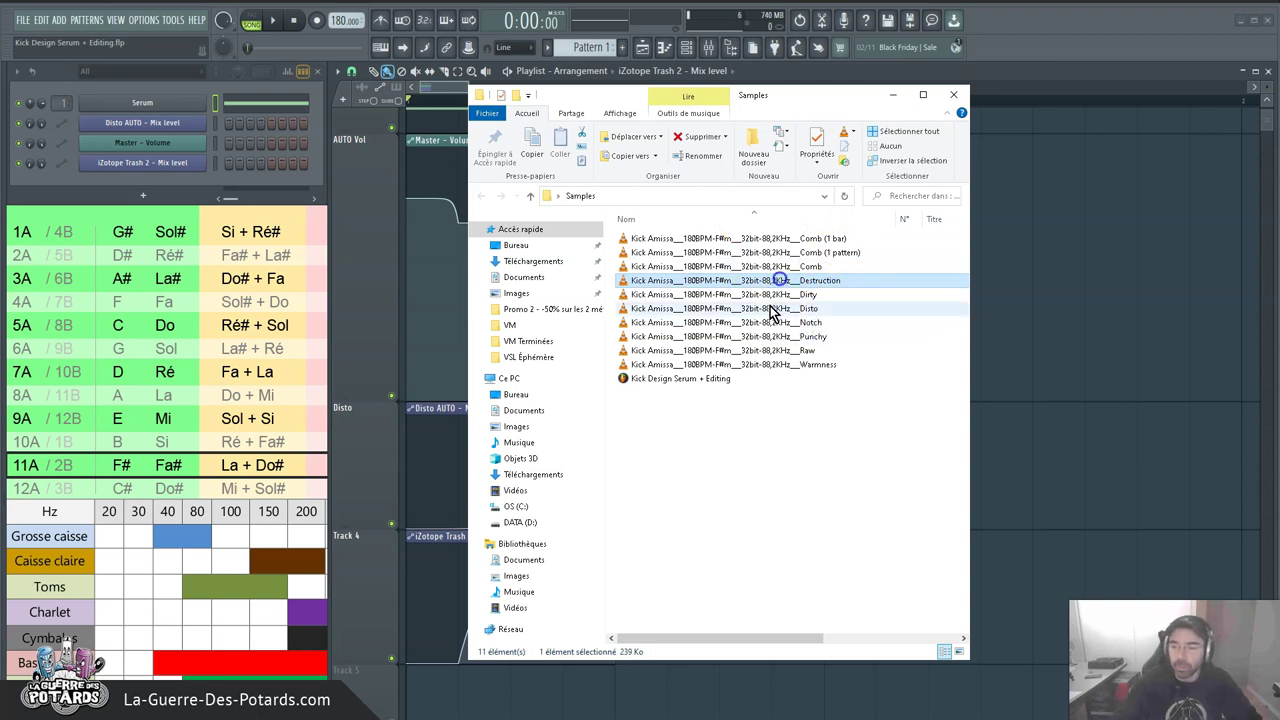
pyautogui.click(769, 365)
pyautogui.moveTo(769, 362); pyautogui.dragTo(800, 275)
pyautogui.click(799, 268)
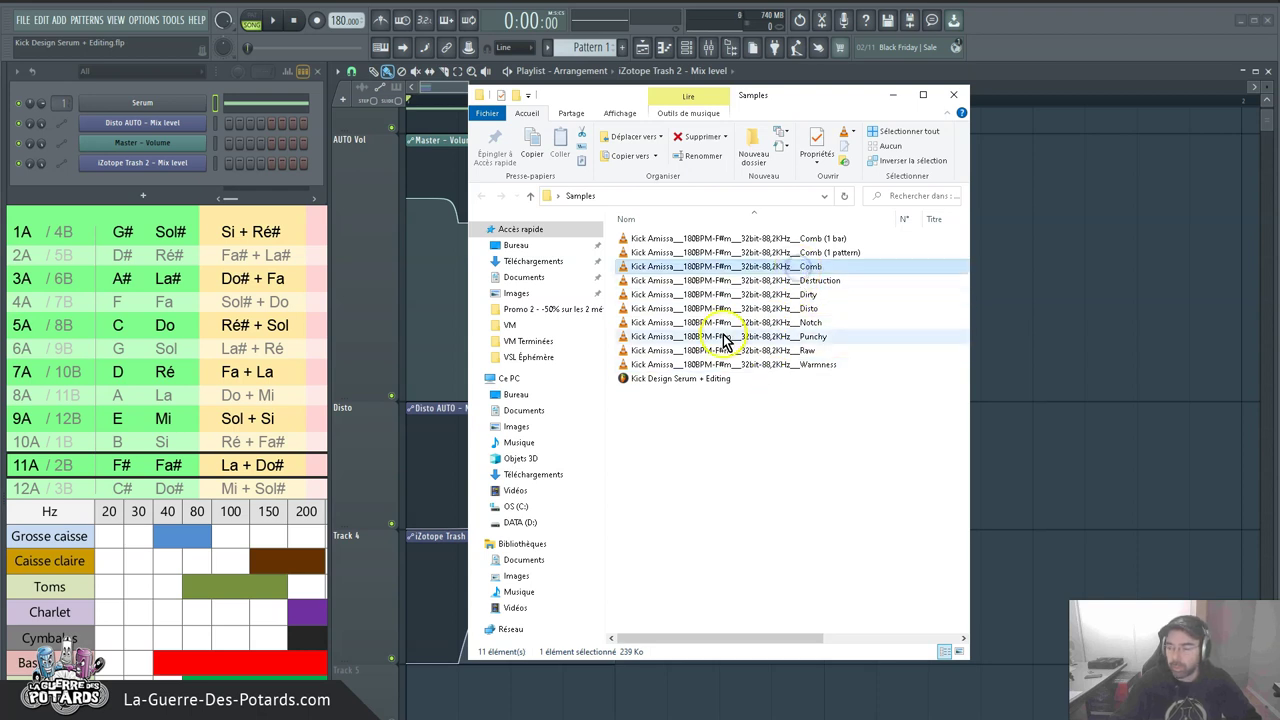
# Examine the Comb (1 bar) and Comb (1 pattern) loop files alongside the single Destruction and Raw kick samples
pyautogui.click(808, 239)
pyautogui.click(803, 253)
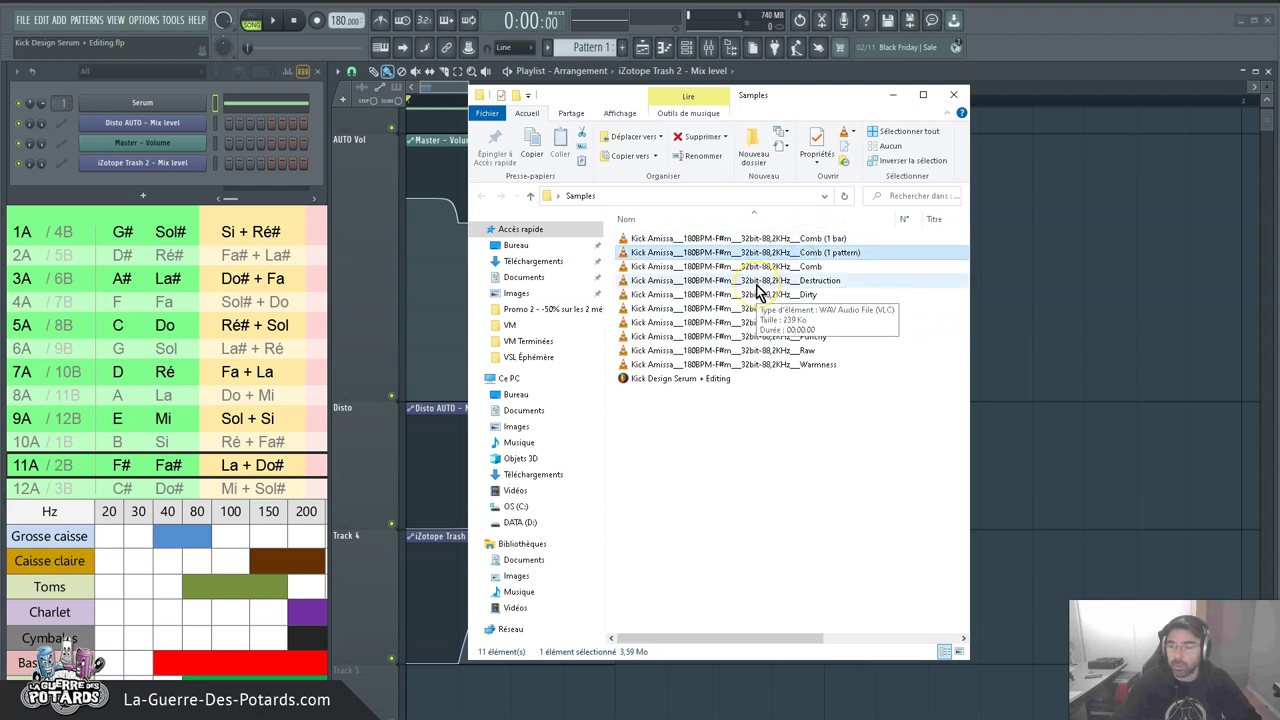
pyautogui.click(783, 263)
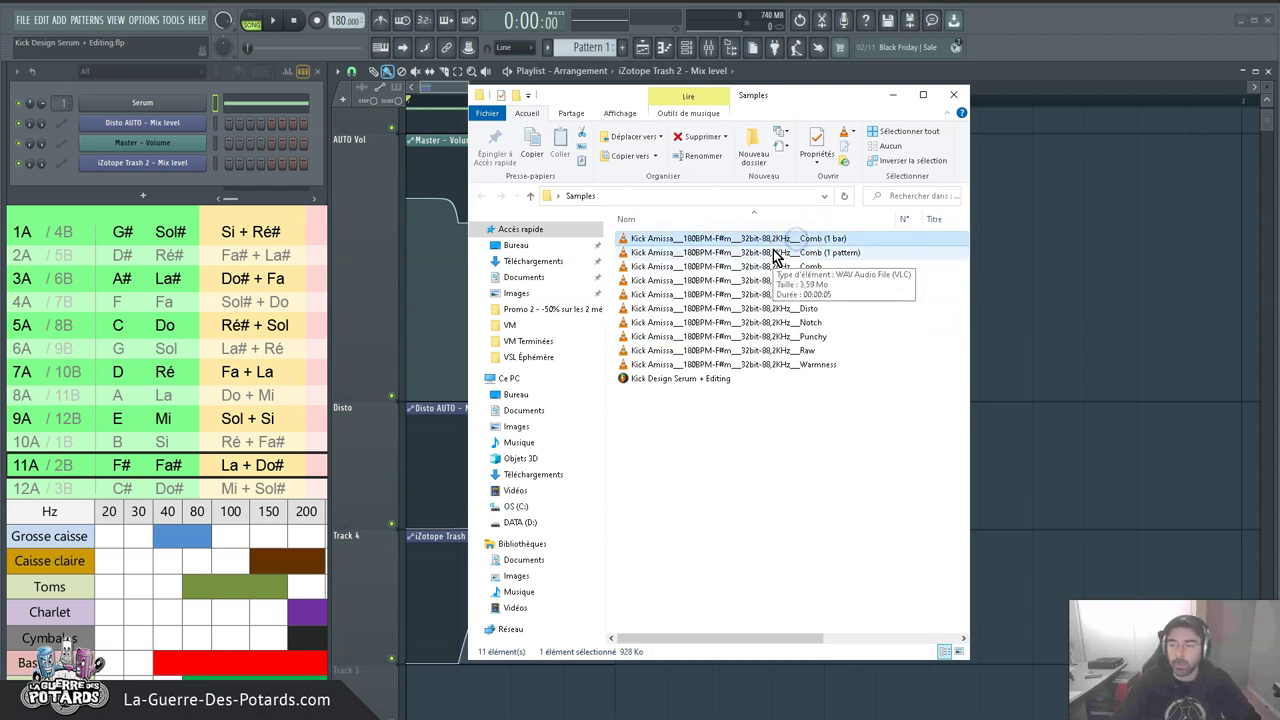
pyautogui.click(766, 280)
pyautogui.click(762, 350)
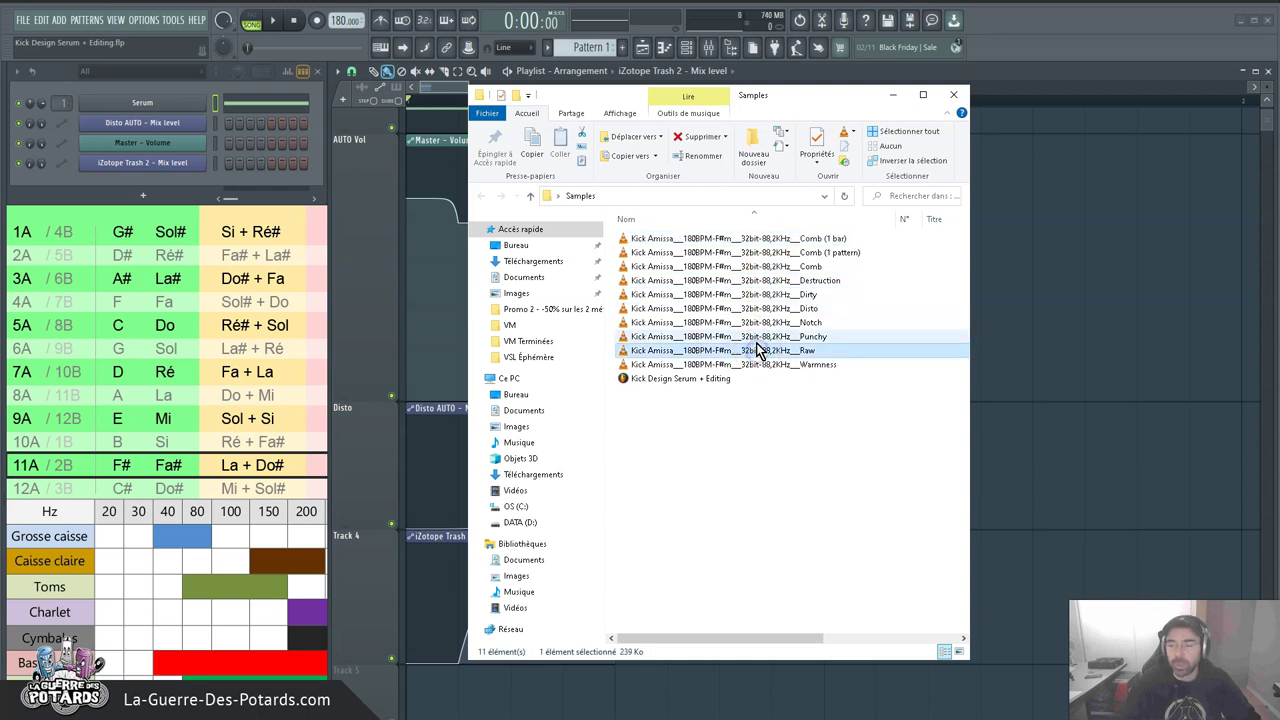
pyautogui.click(790, 280)
pyautogui.click(770, 240)
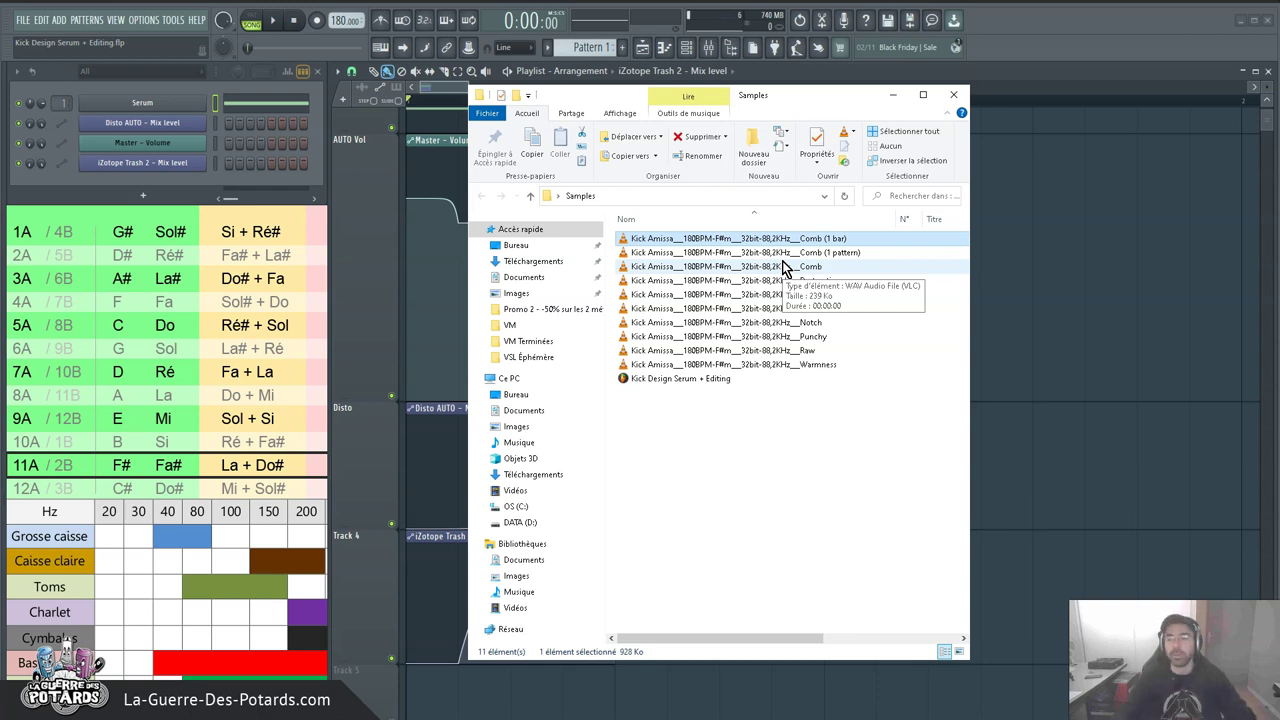
pyautogui.click(832, 251)
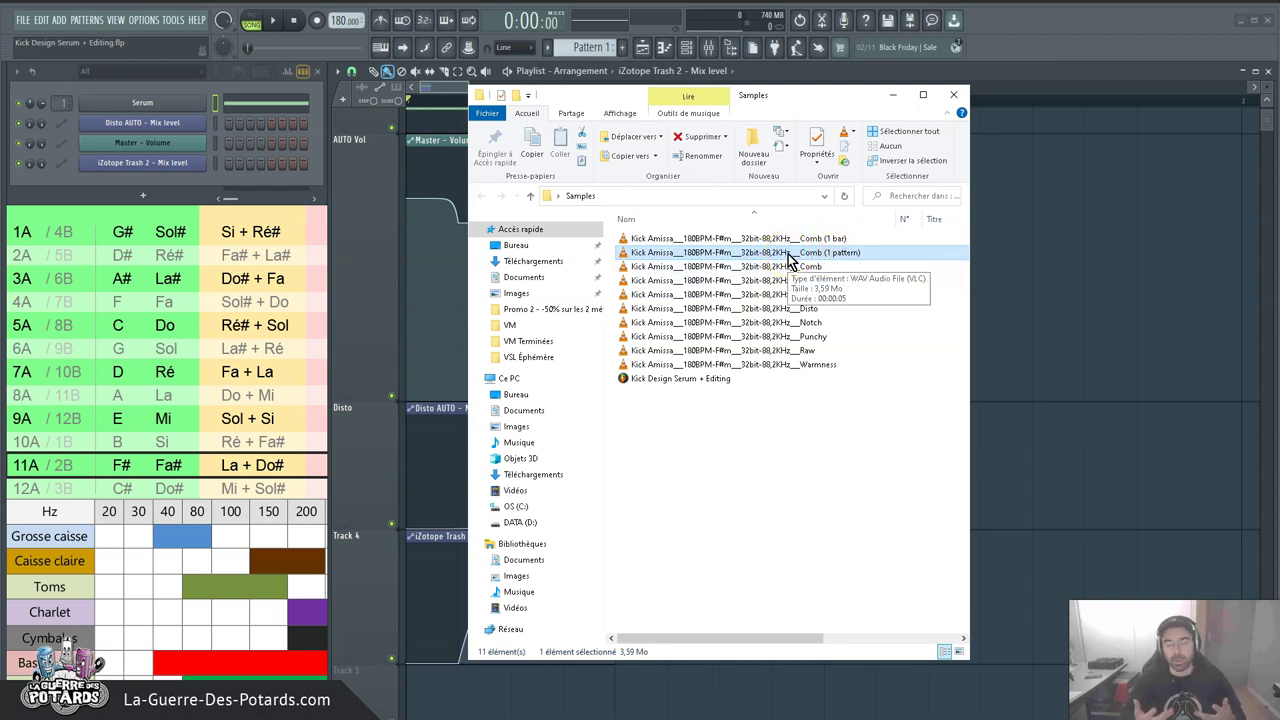
pyautogui.click(834, 258)
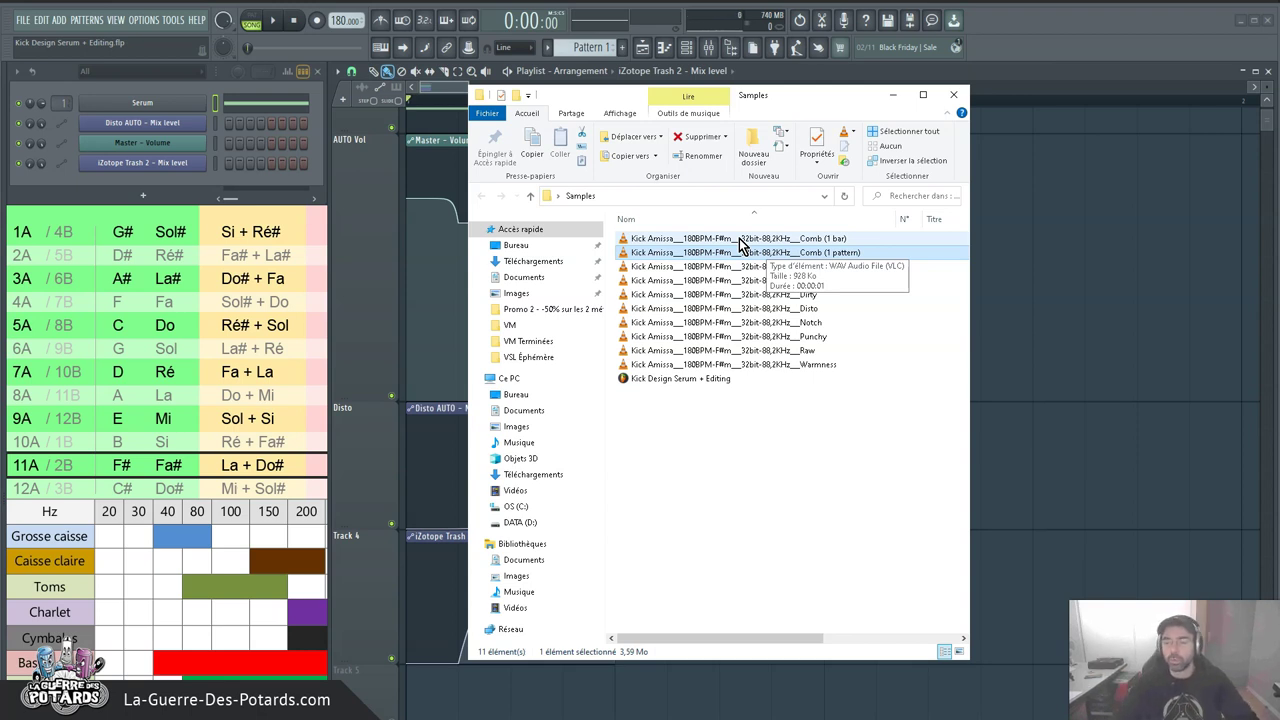
# Play the Comb (1 bar) and Comb (1 pattern) kick loops one after another in VLC, closing the player after each
pyautogui.click(768, 245)
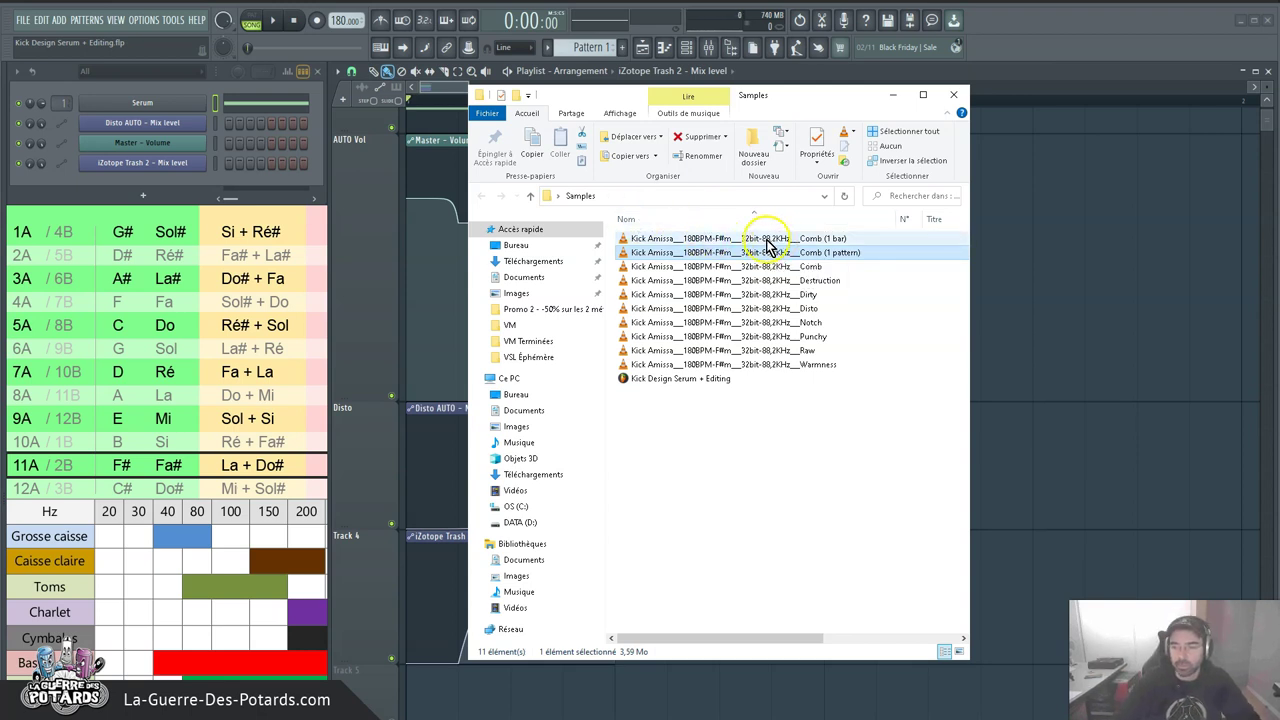
pyautogui.doubleClick(768, 240)
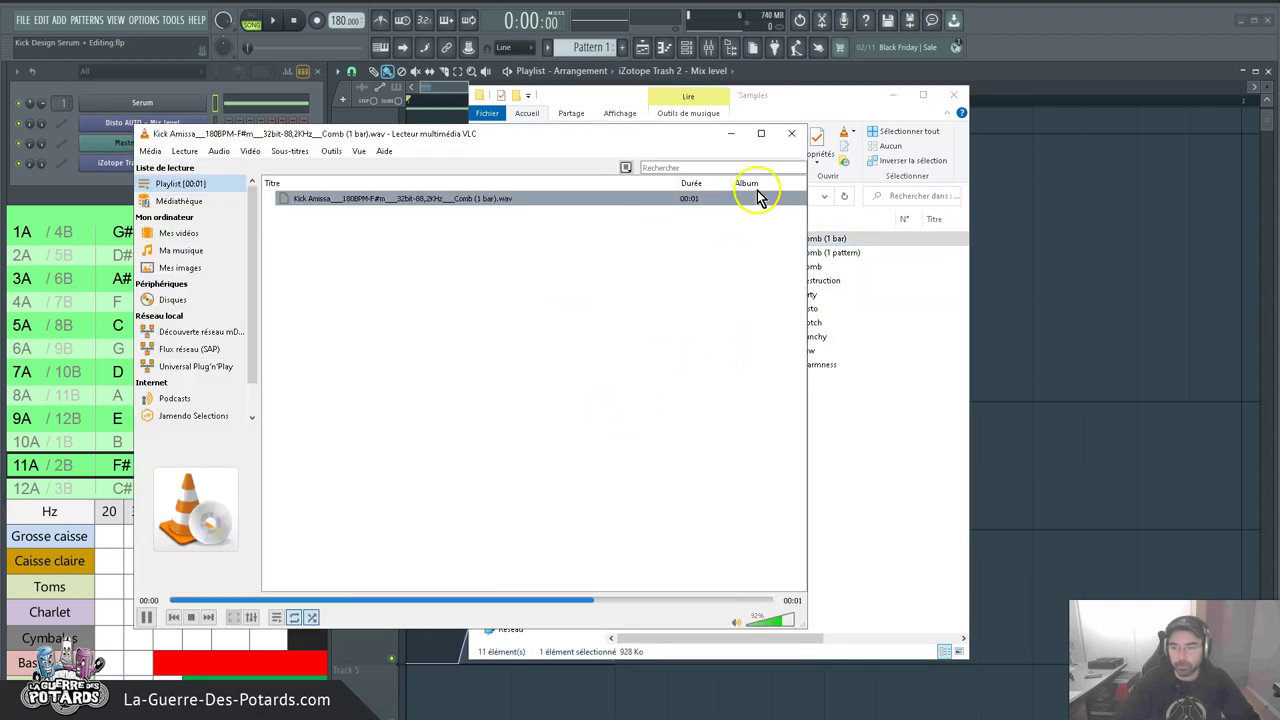
pyautogui.click(791, 133)
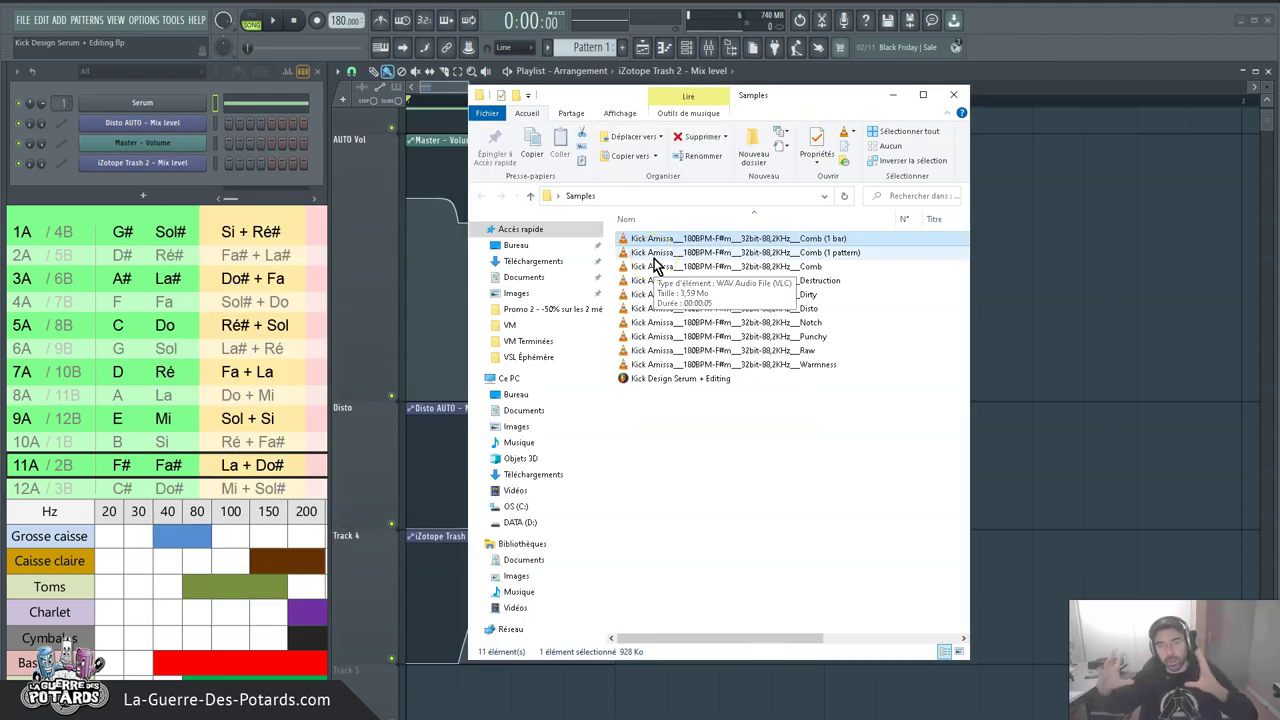
pyautogui.click(553, 229)
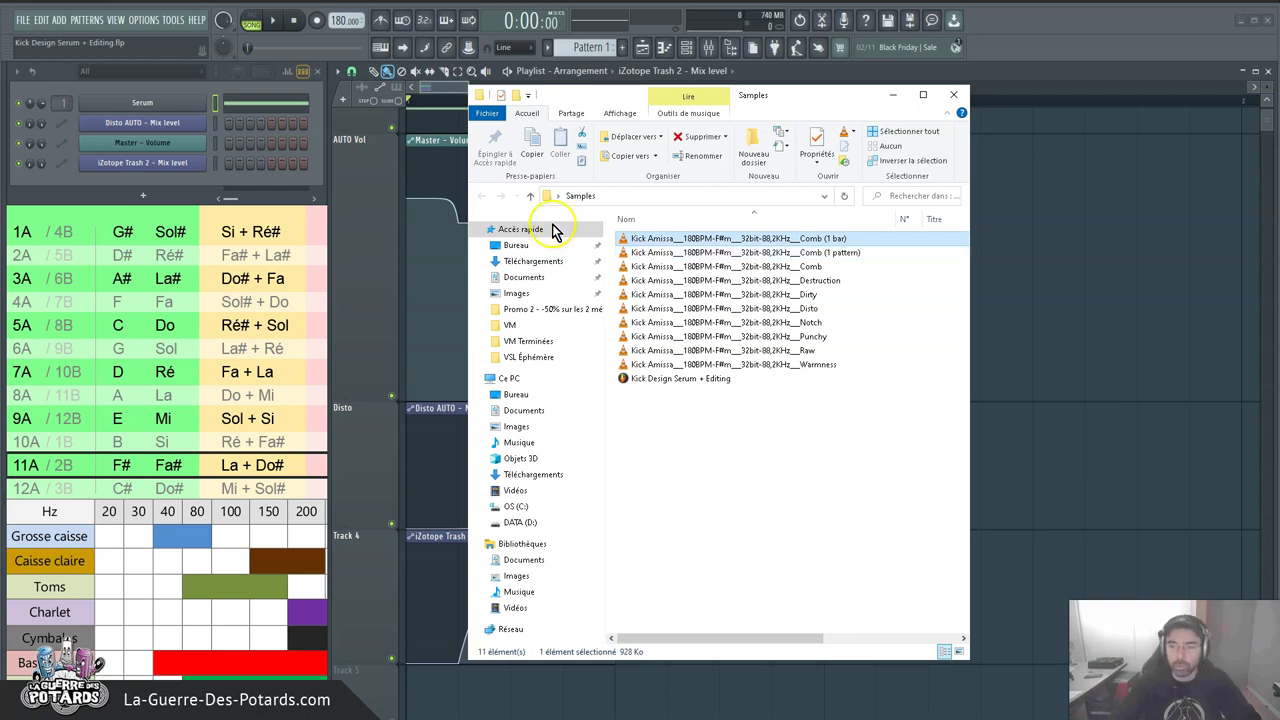
pyautogui.click(839, 252)
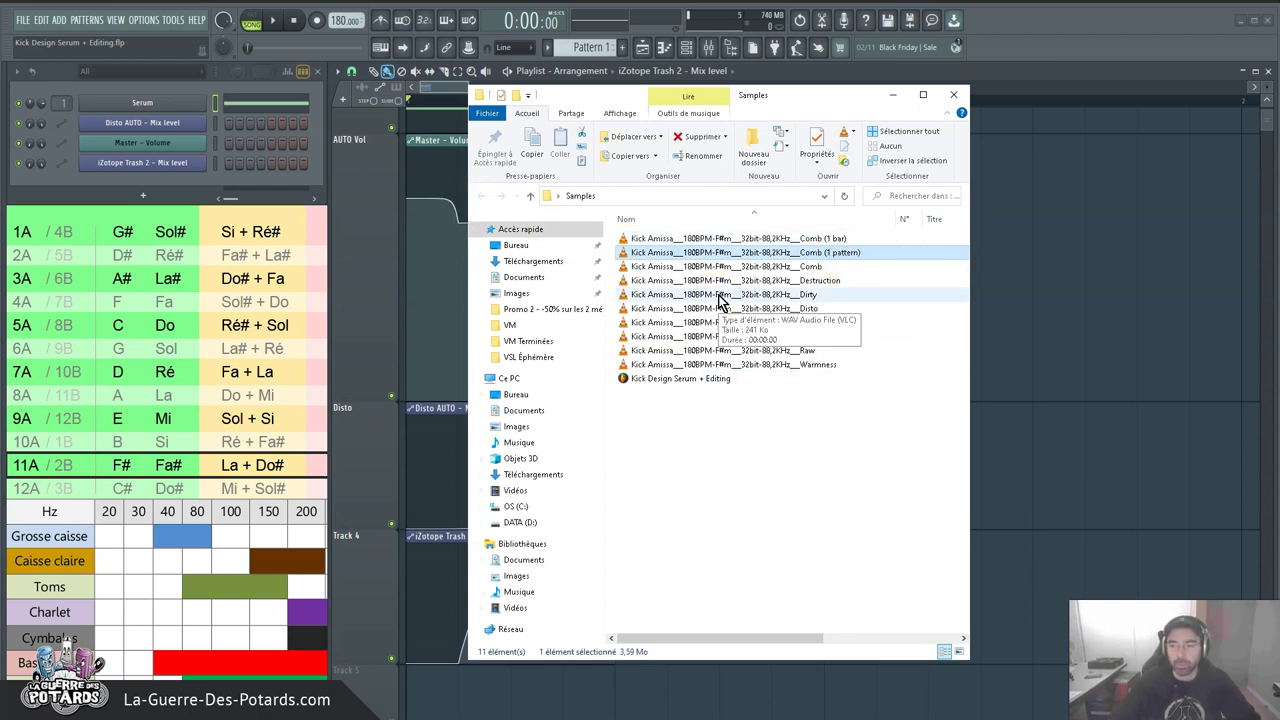
pyautogui.press('Return')
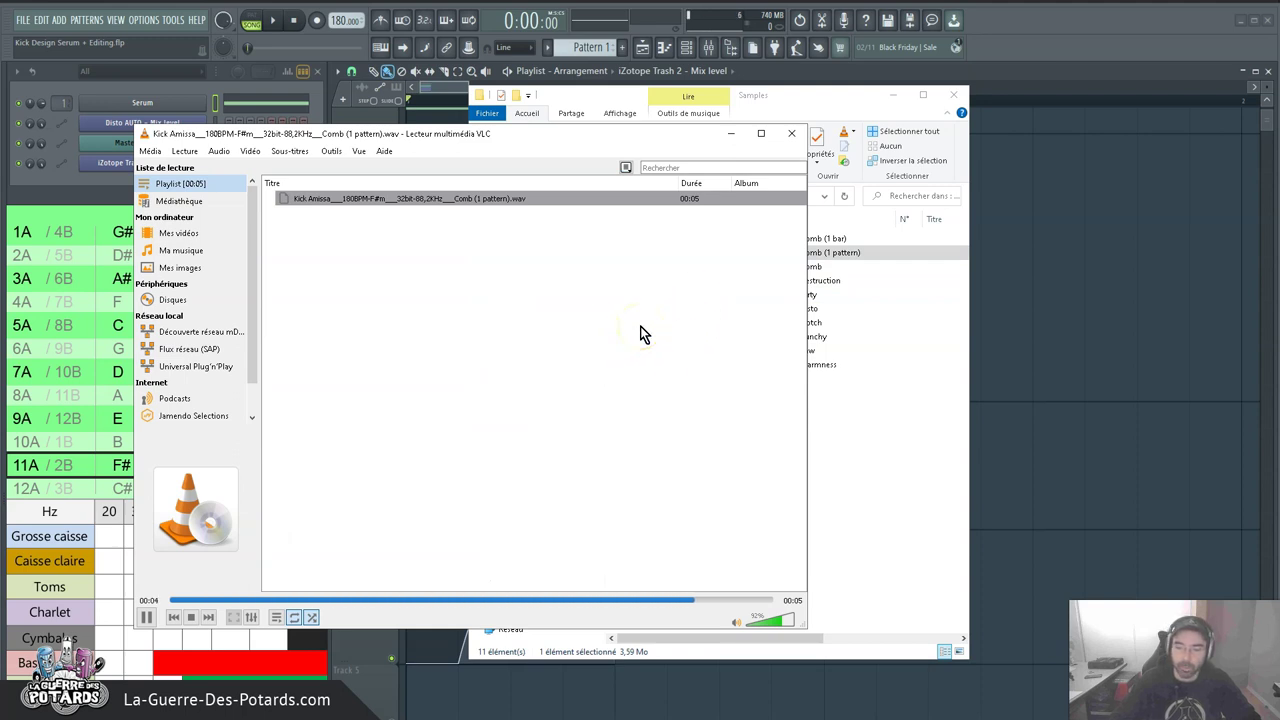
pyautogui.click(793, 134)
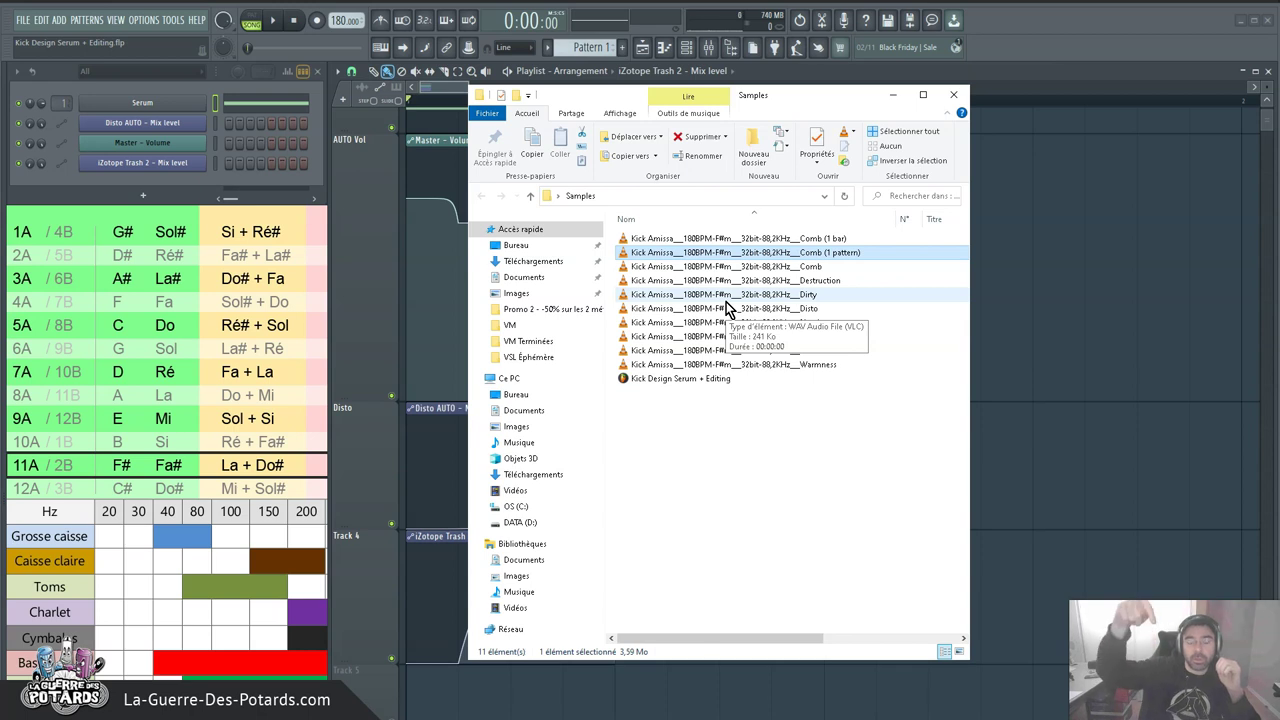
# Start switching from the Samples folder to another open window
pyautogui.hotkey('alt', 'Tab')
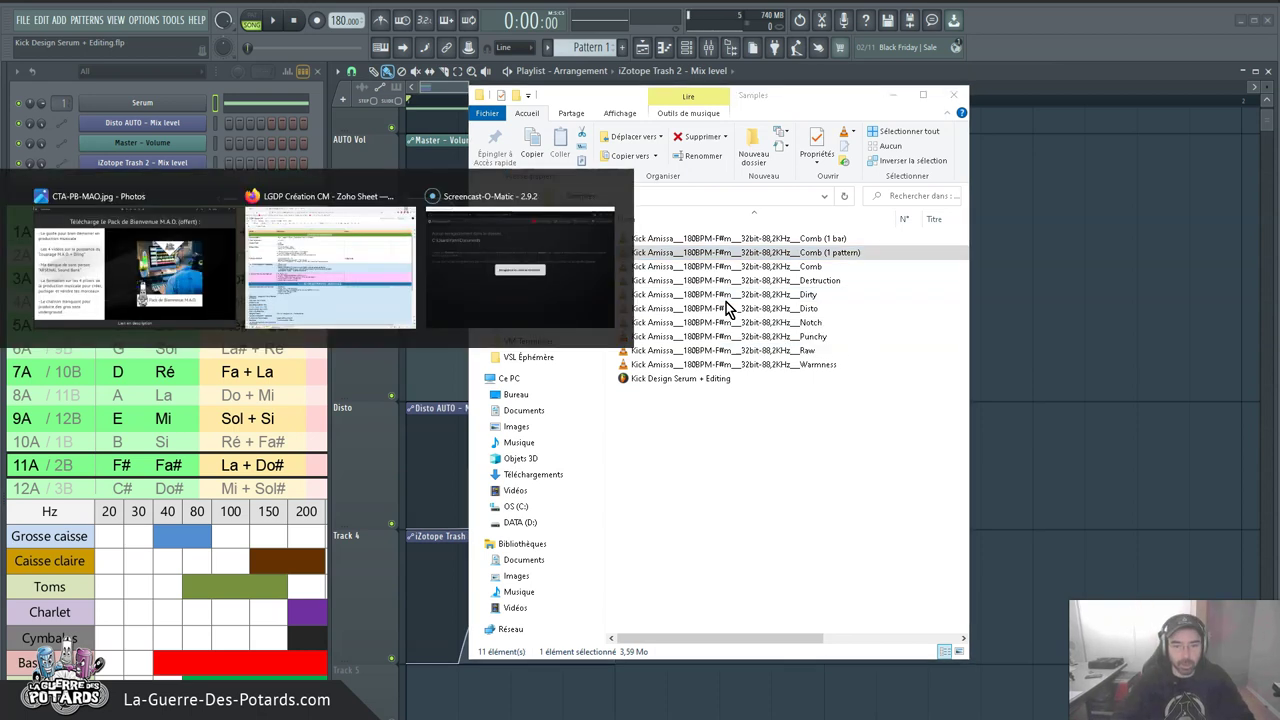